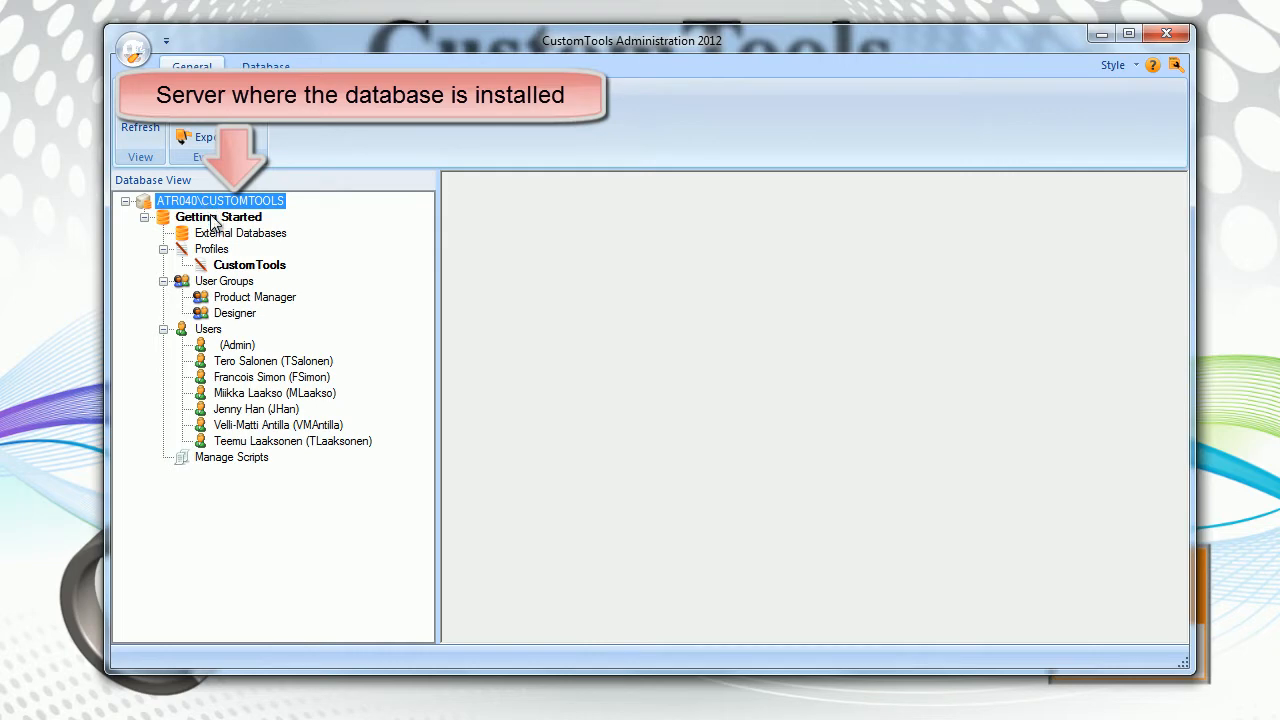
Inspect the Getting Started database's information and external data sources, including the form for linking a new external database, without adding one.
{"action": "left_click", "coordinate": [212, 222]}
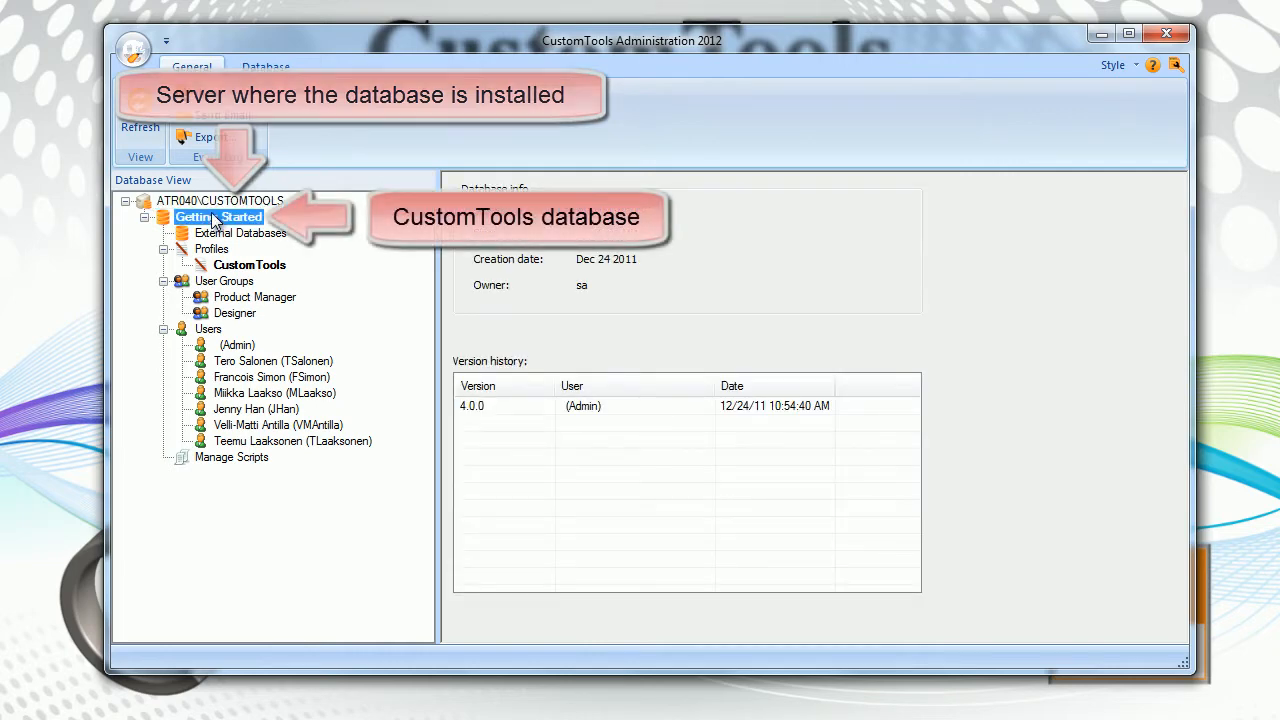
{"action": "left_click", "coordinate": [225, 236]}
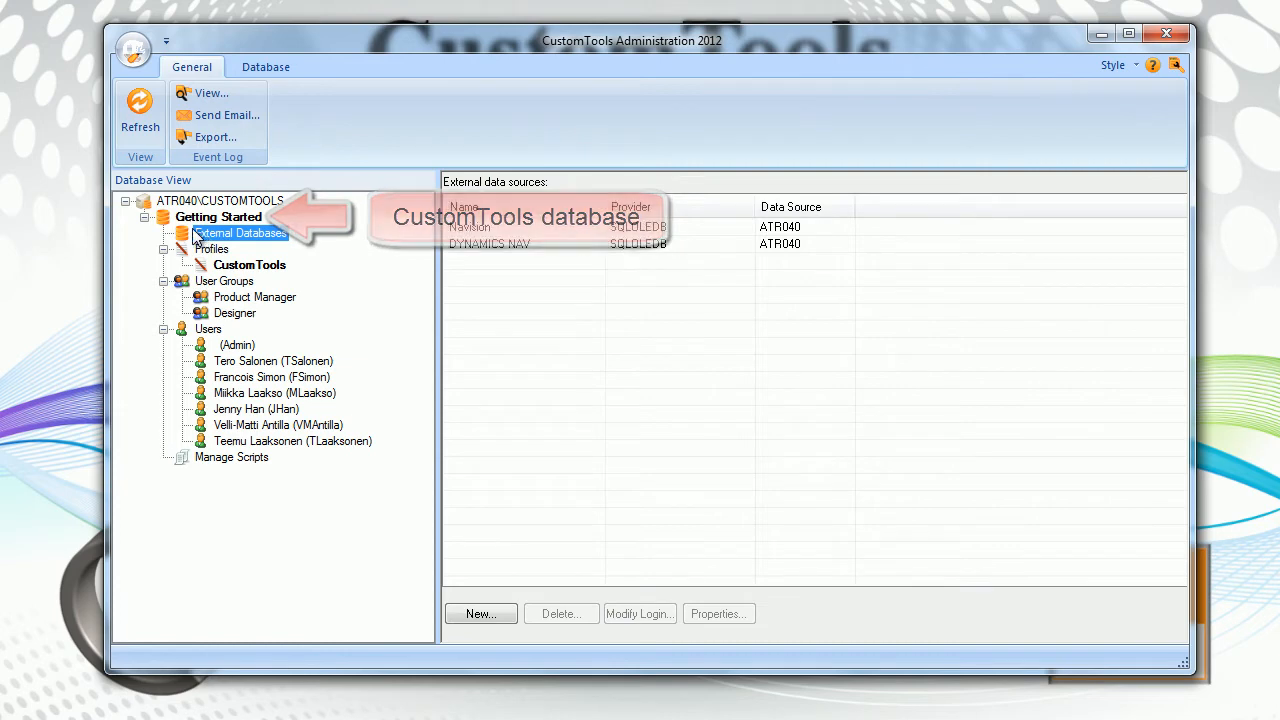
{"action": "left_click", "coordinate": [477, 614]}
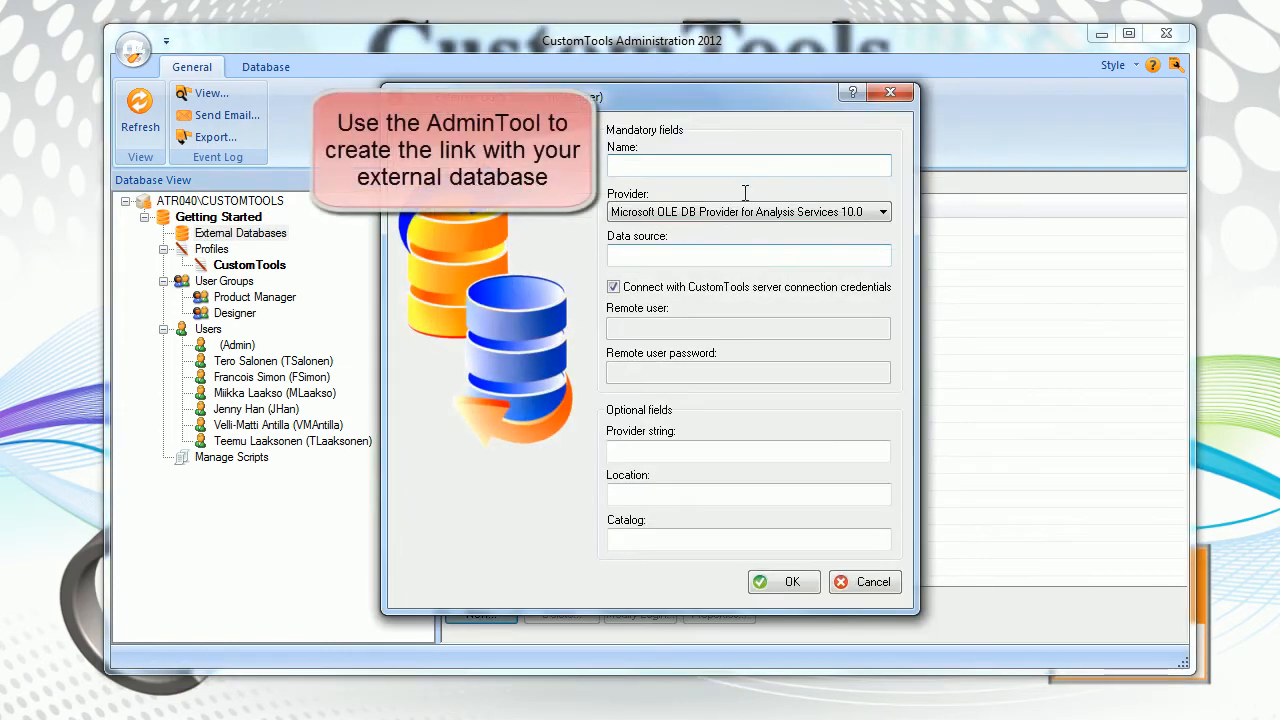
{"action": "left_click", "coordinate": [868, 582]}
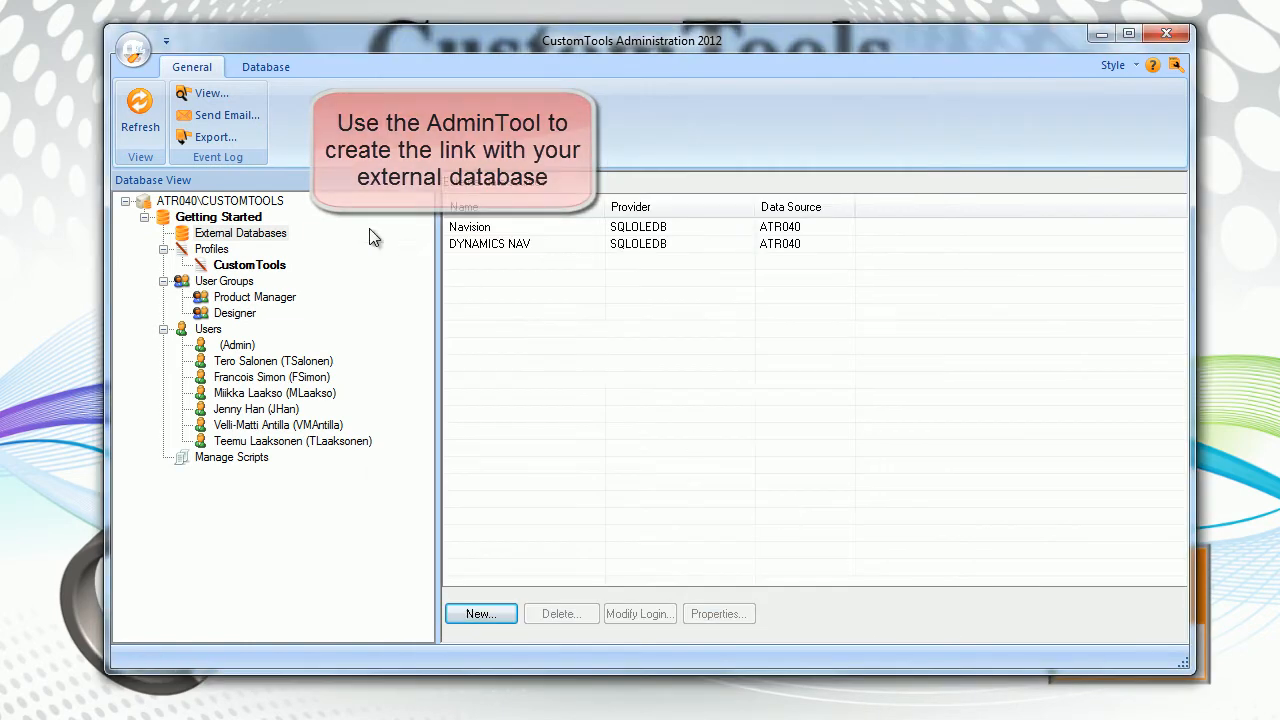
Examine the CustomTools profile entry, the user list, and the members assigned to the Product Manager and Designer user groups.
{"action": "left_click", "coordinate": [212, 249]}
{"action": "left_click", "coordinate": [230, 266]}
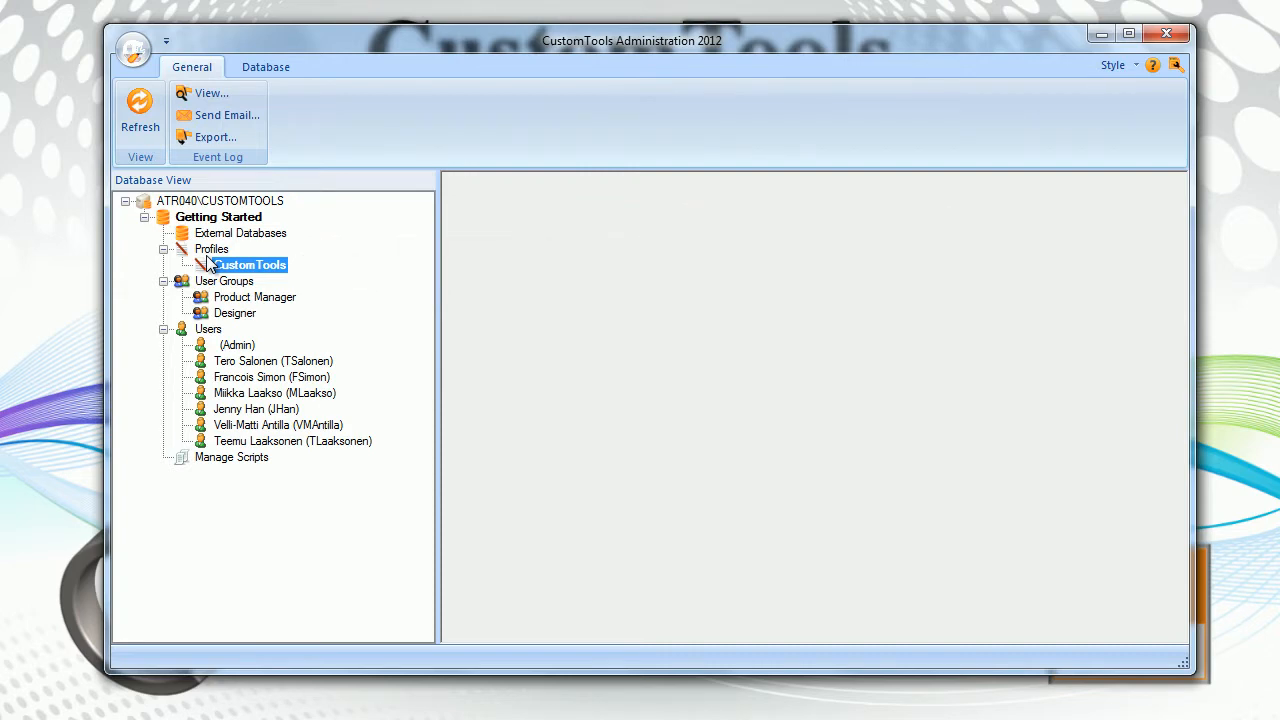
{"action": "left_click", "coordinate": [222, 281]}
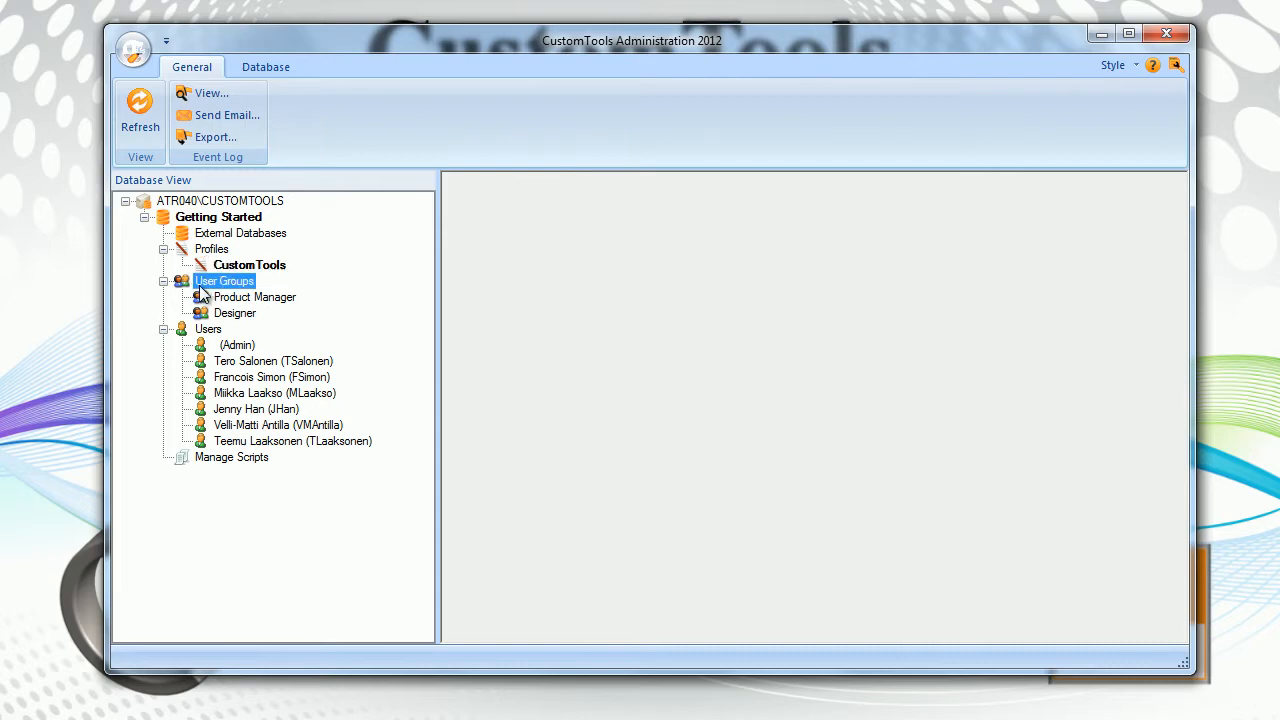
{"action": "left_click", "coordinate": [244, 298]}
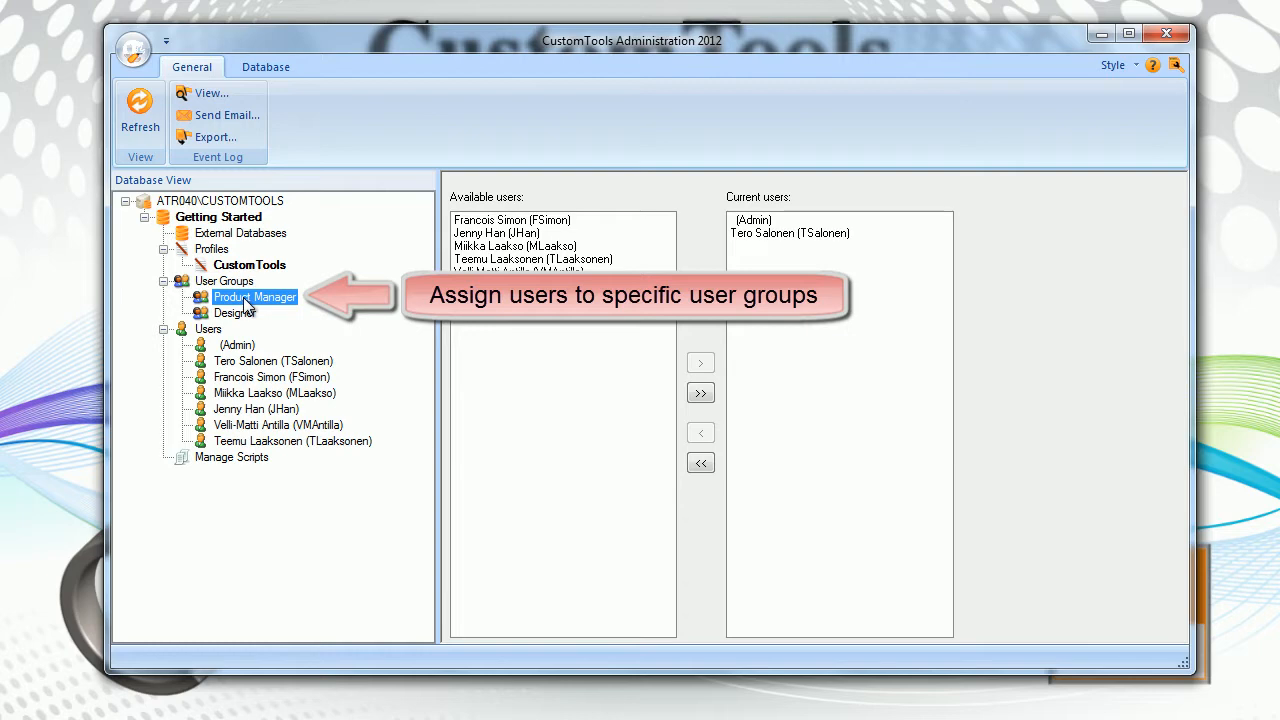
{"action": "left_click", "coordinate": [219, 331]}
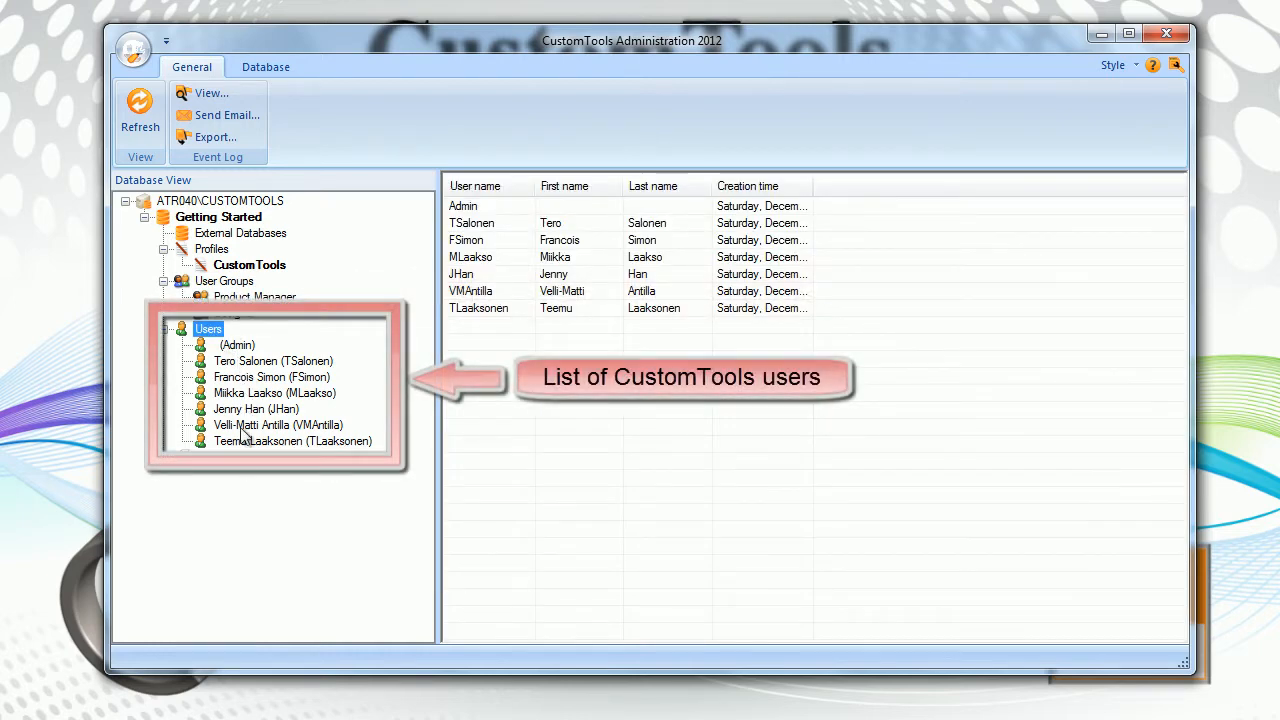
{"action": "left_click", "coordinate": [236, 318]}
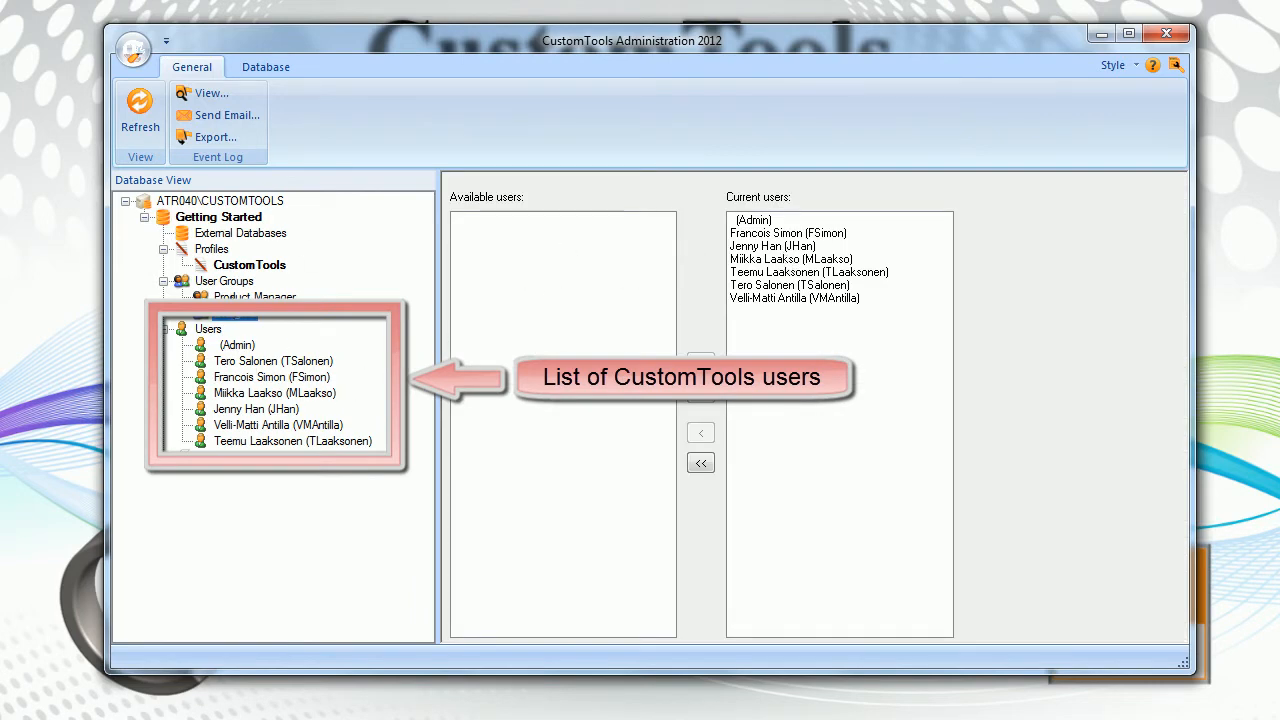
{"action": "left_click", "coordinate": [231, 297]}
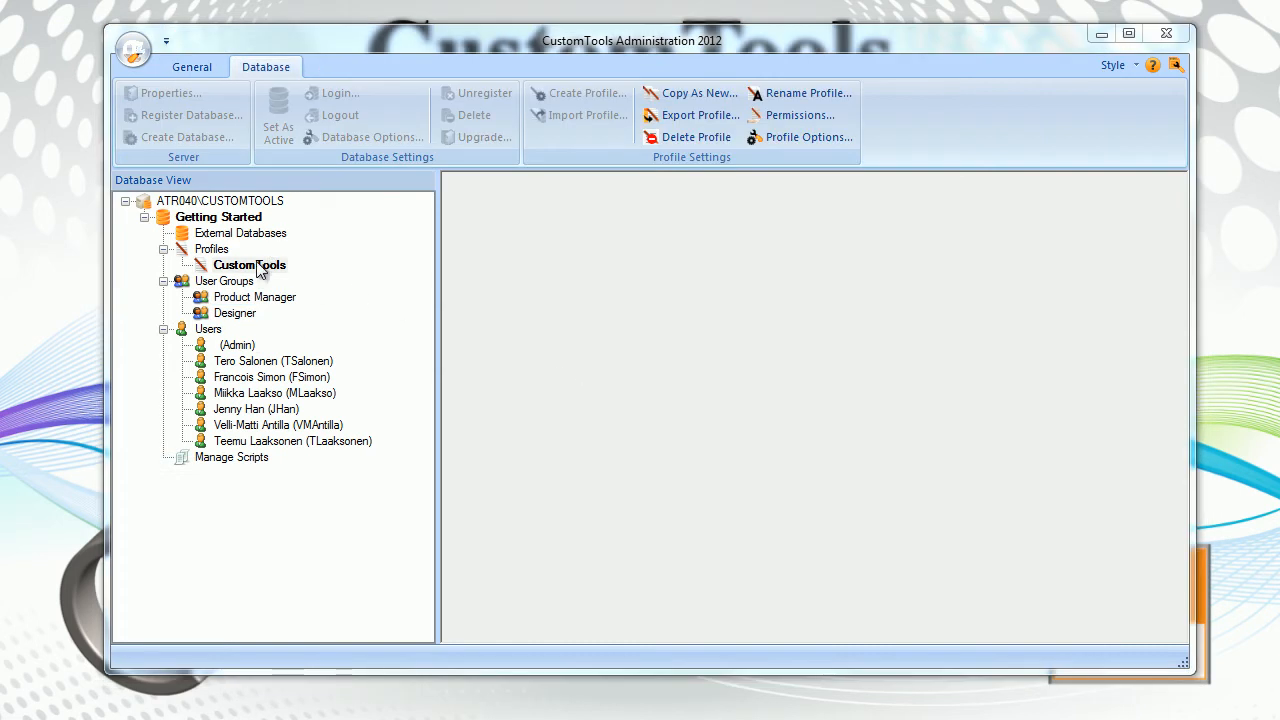
Inspect the CustomTools profile's permissions for user groups and users, and leave them without making changes.
{"action": "left_click", "coordinate": [255, 266]}
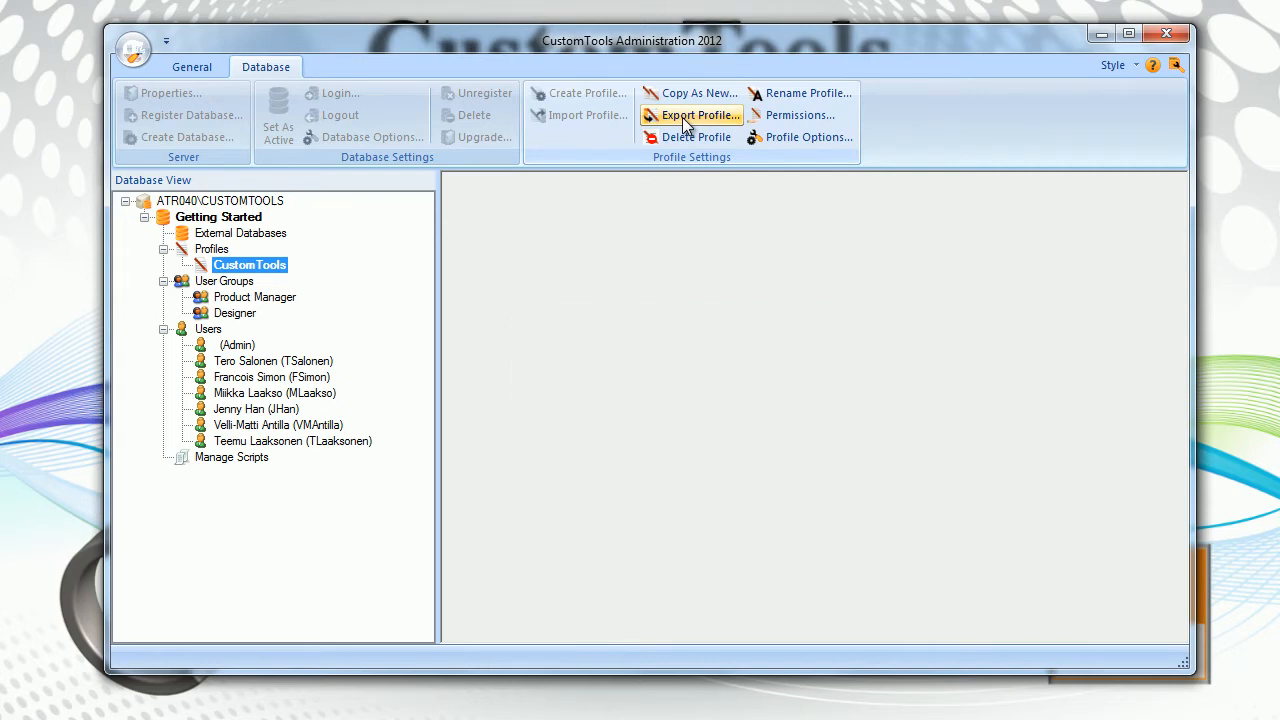
{"action": "left_click", "coordinate": [779, 116]}
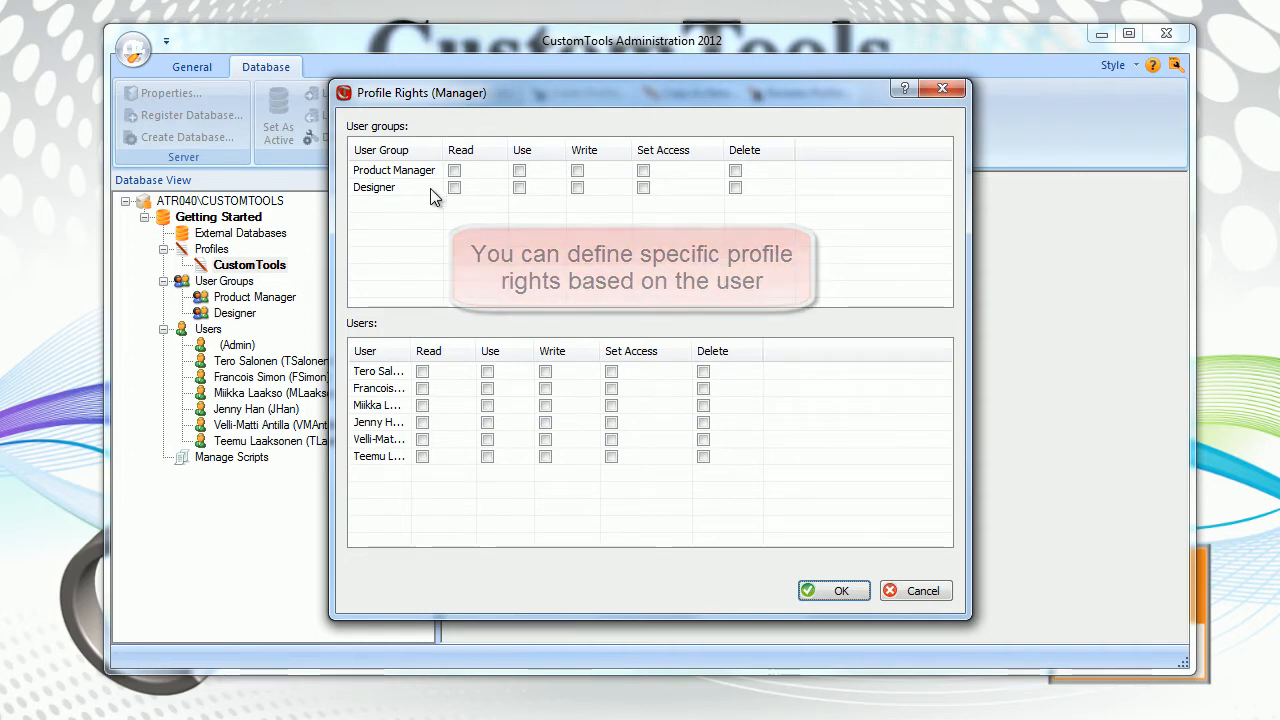
{"action": "left_click", "coordinate": [900, 591]}
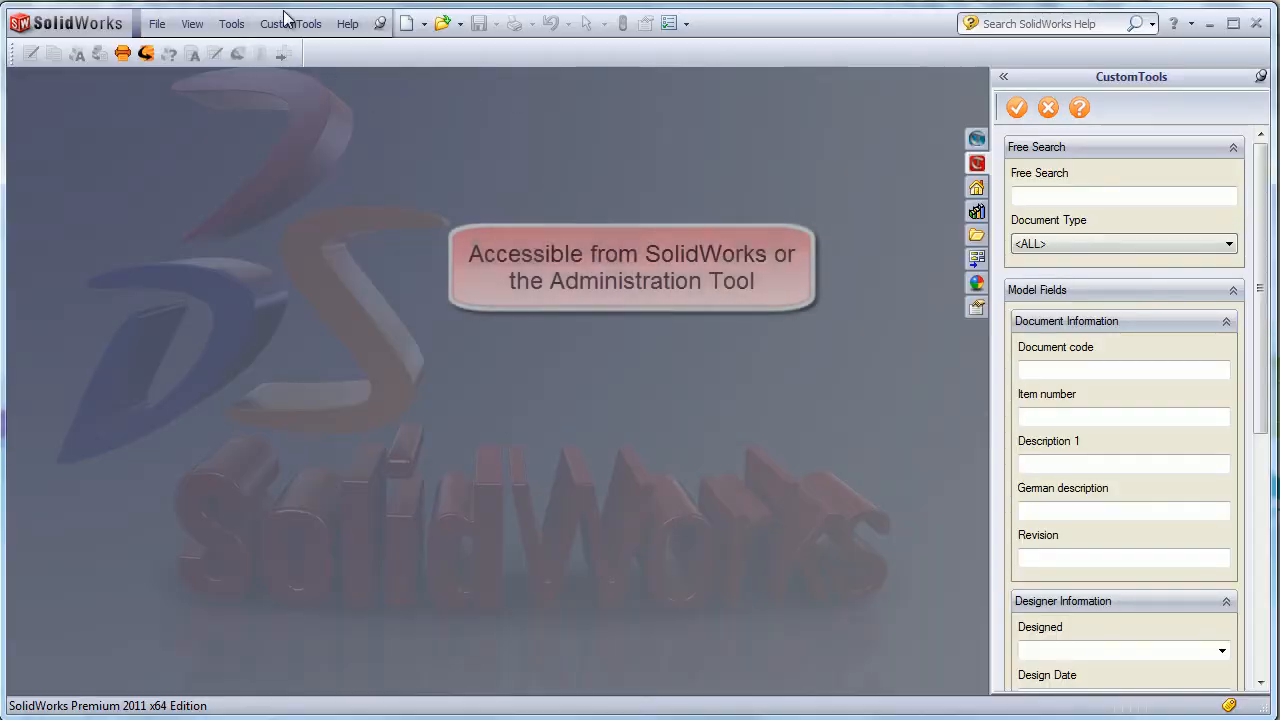
Switch to SolidWorks, open CustomOptions and look over the profile options and user options.
{"action": "left_click", "coordinate": [300, 27]}
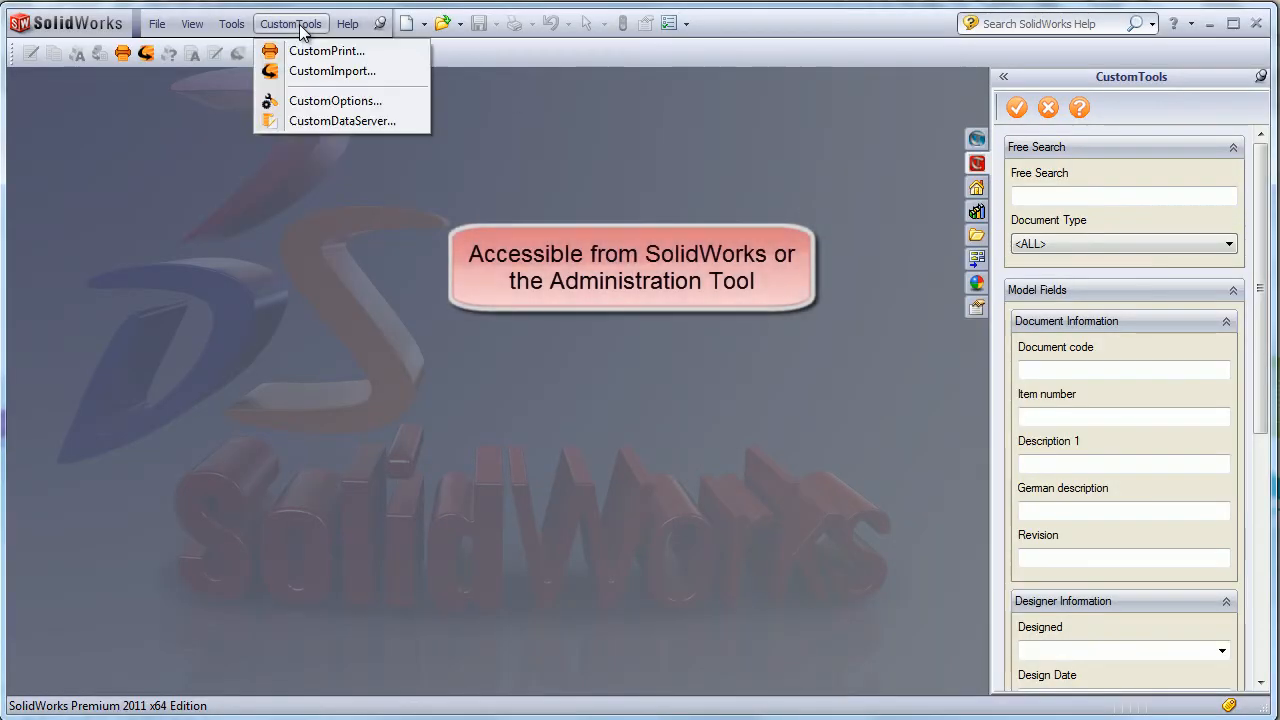
{"action": "left_click", "coordinate": [317, 104]}
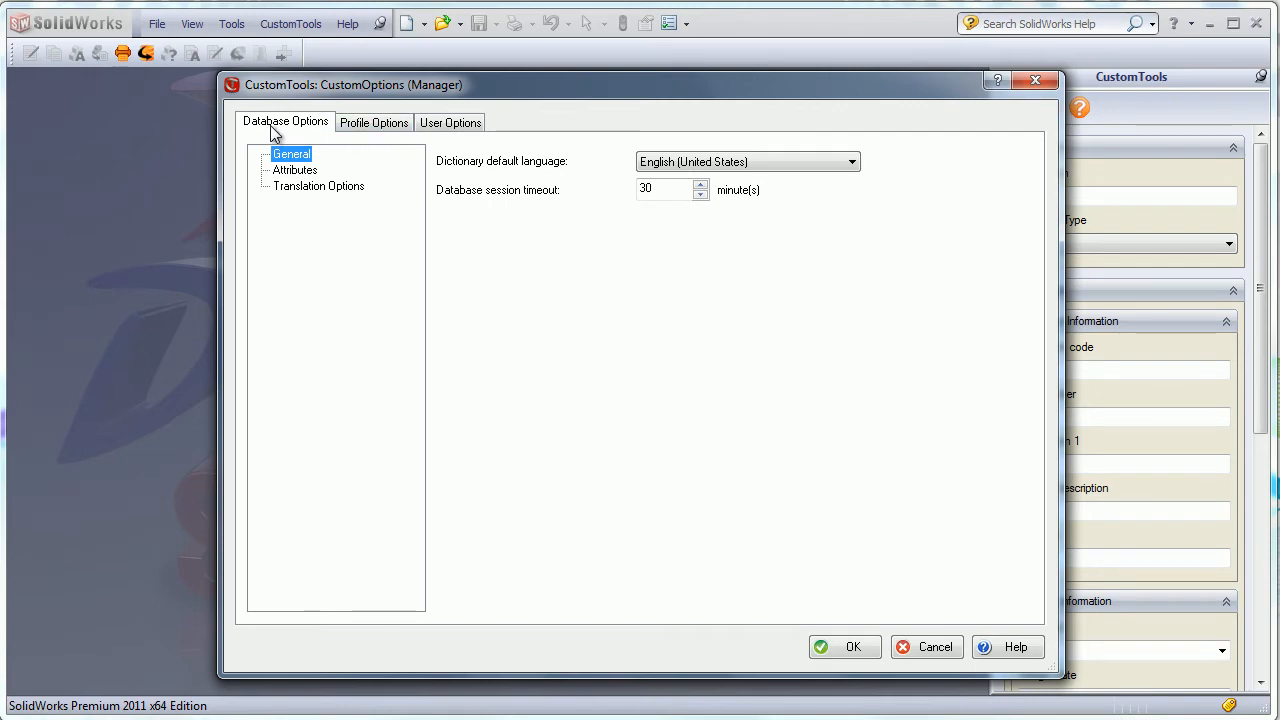
{"action": "left_click", "coordinate": [376, 124]}
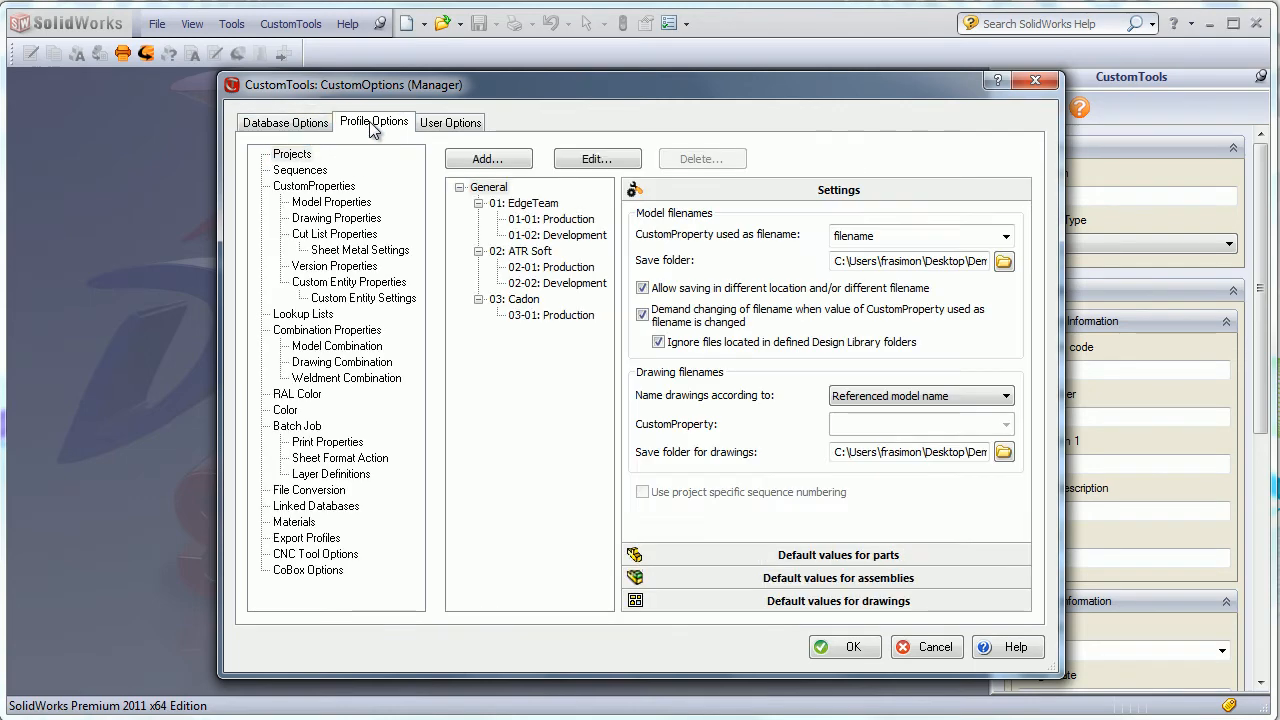
{"action": "left_click", "coordinate": [460, 126]}
Examine the general database options, the attribute list, and the translation languages and dictionaries.
{"action": "left_click", "coordinate": [268, 131]}
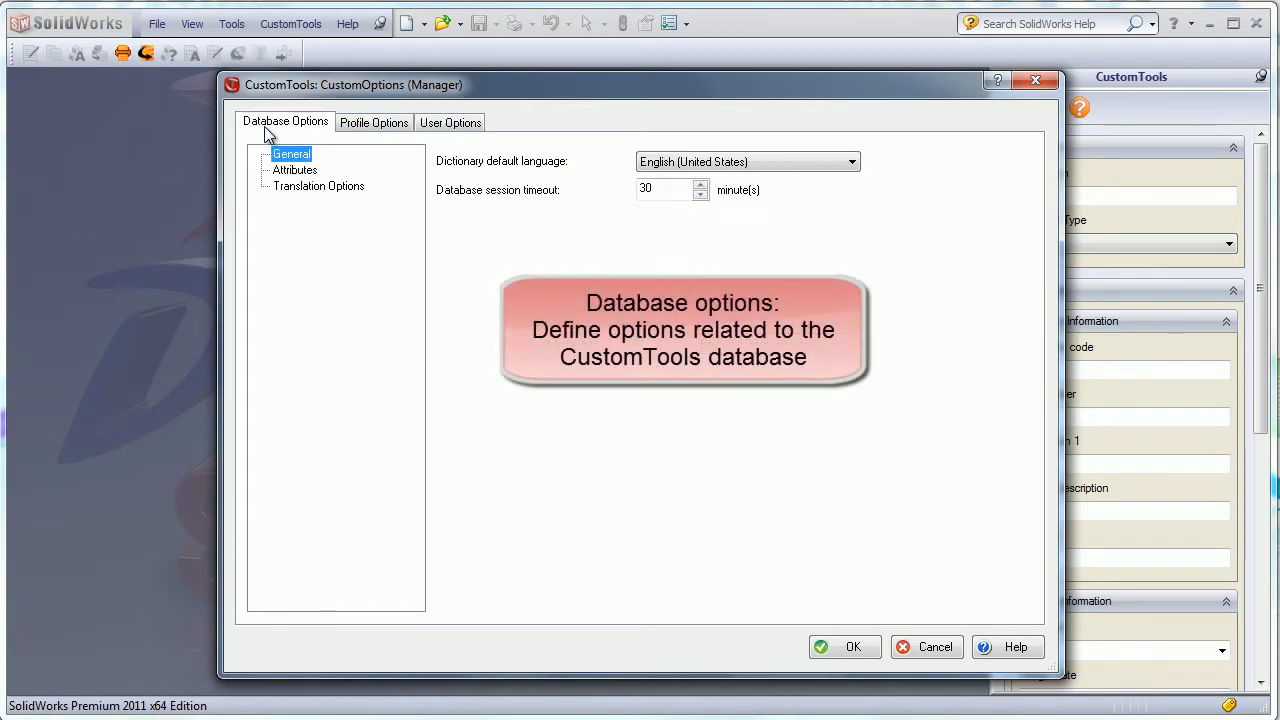
{"action": "left_click", "coordinate": [294, 170]}
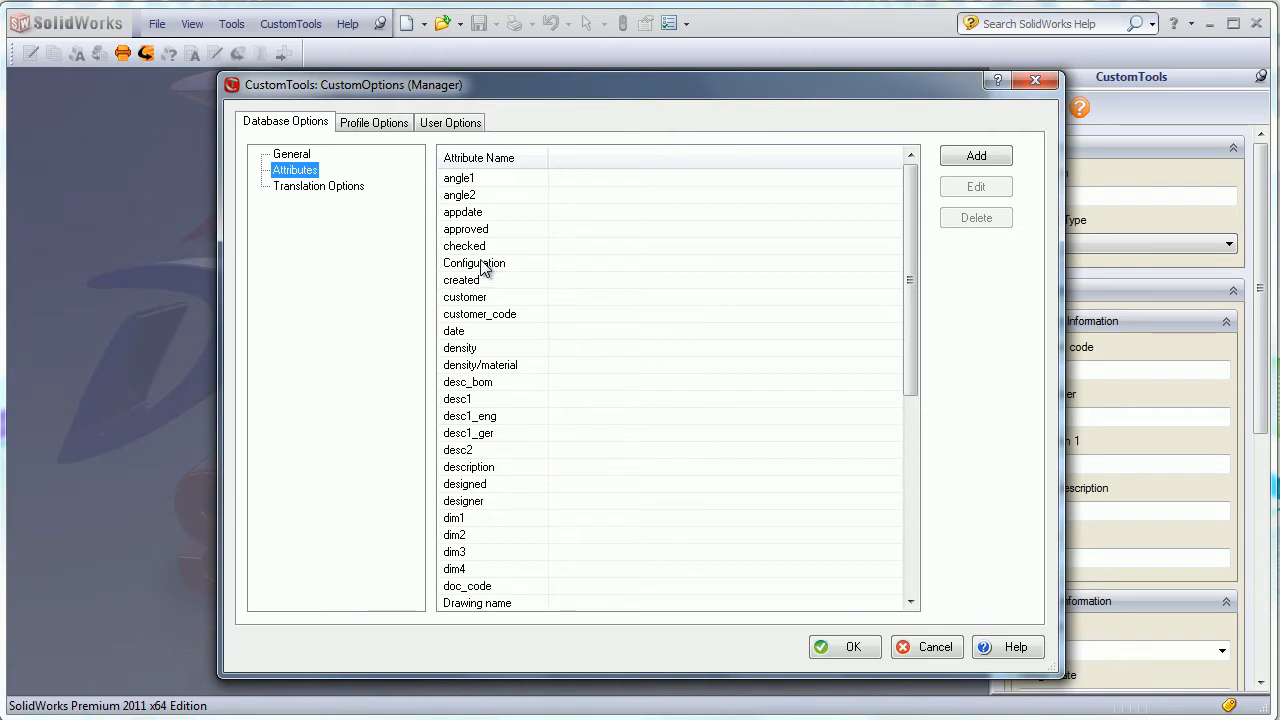
{"action": "left_click", "coordinate": [330, 187]}
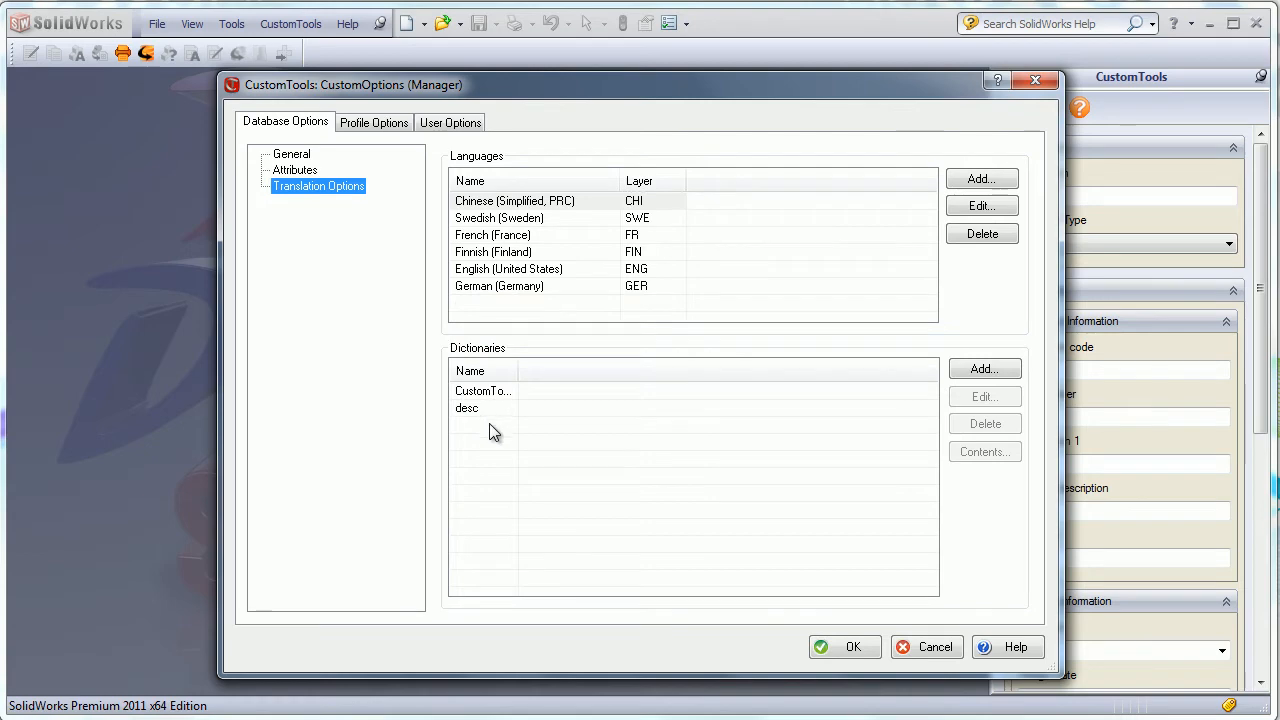
Examine the projects and numbering sequences defined in the profile options.
{"action": "left_click", "coordinate": [368, 128]}
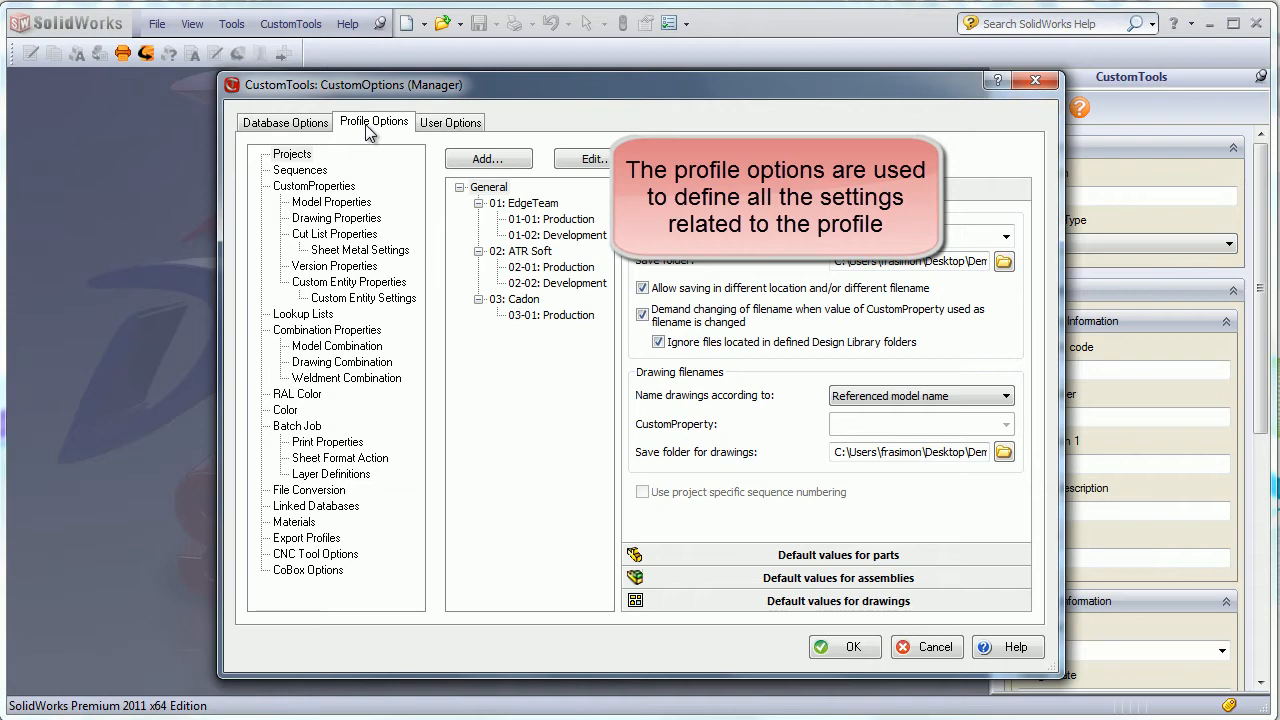
{"action": "left_click", "coordinate": [304, 156]}
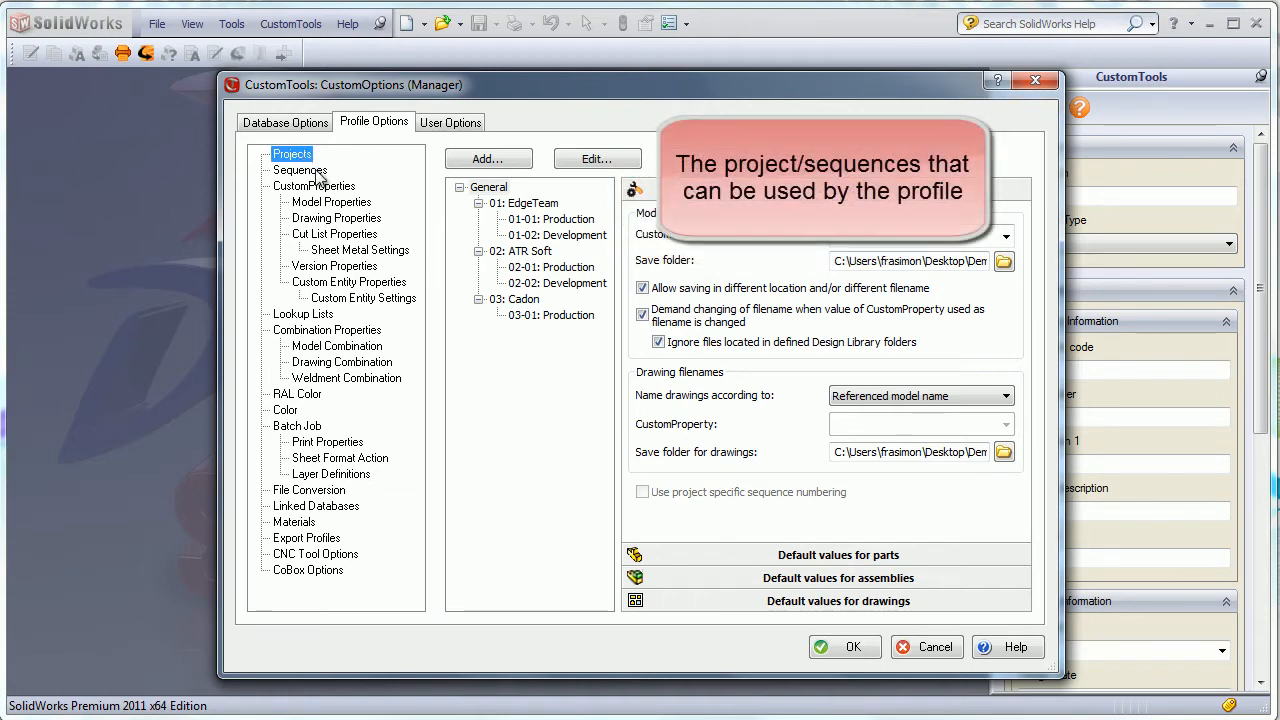
{"action": "left_click", "coordinate": [313, 173]}
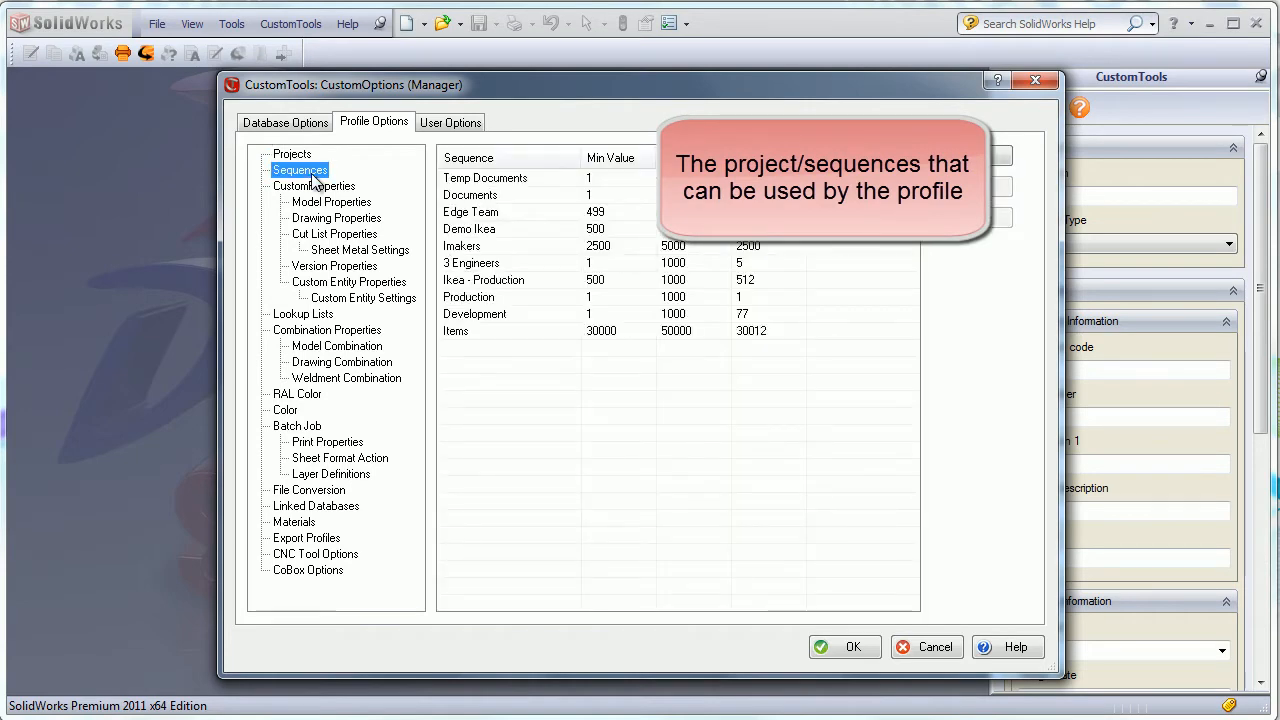
Examine the custom property definitions for models, drawings, cut lists and versions.
{"action": "left_click", "coordinate": [328, 203]}
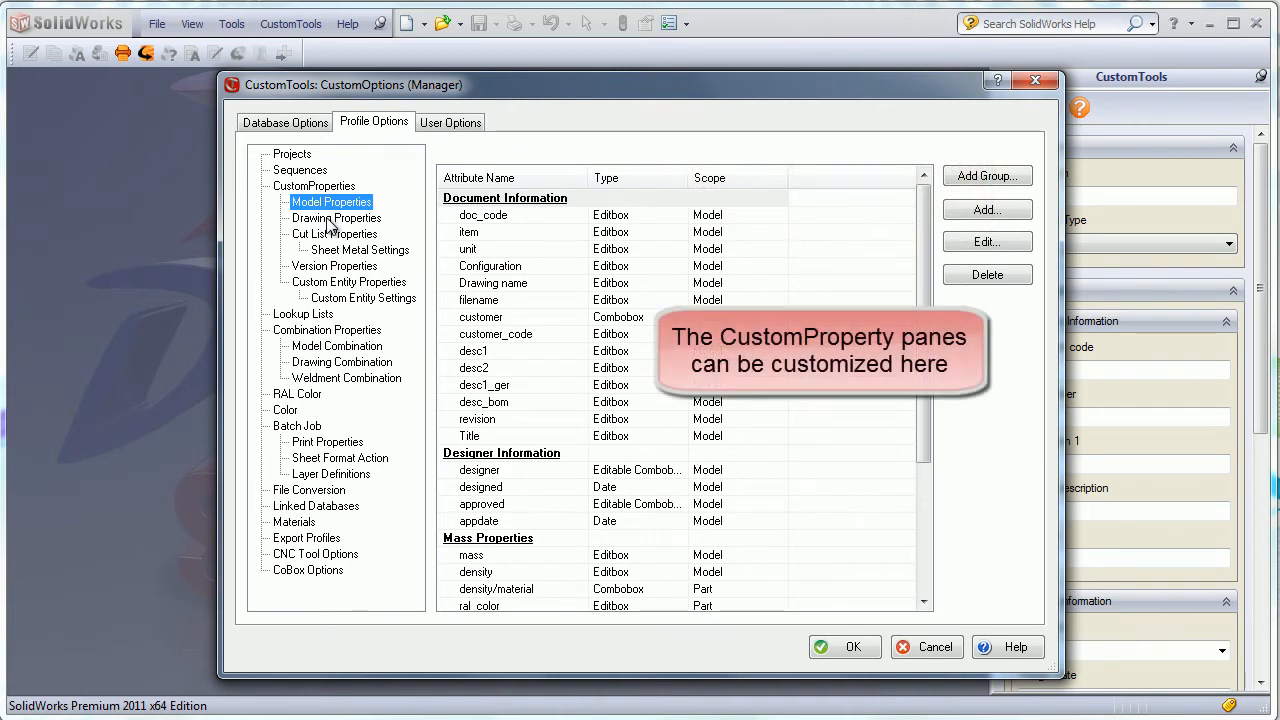
{"action": "left_click", "coordinate": [340, 218]}
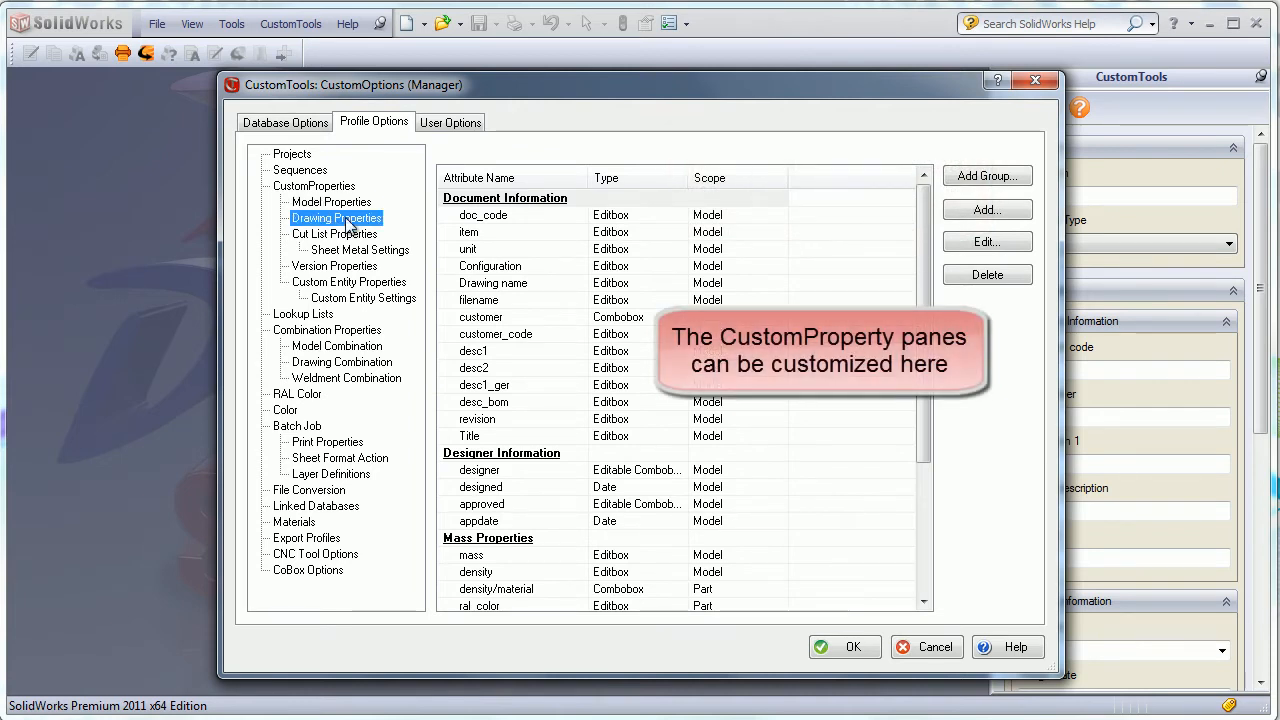
{"action": "left_click", "coordinate": [355, 235]}
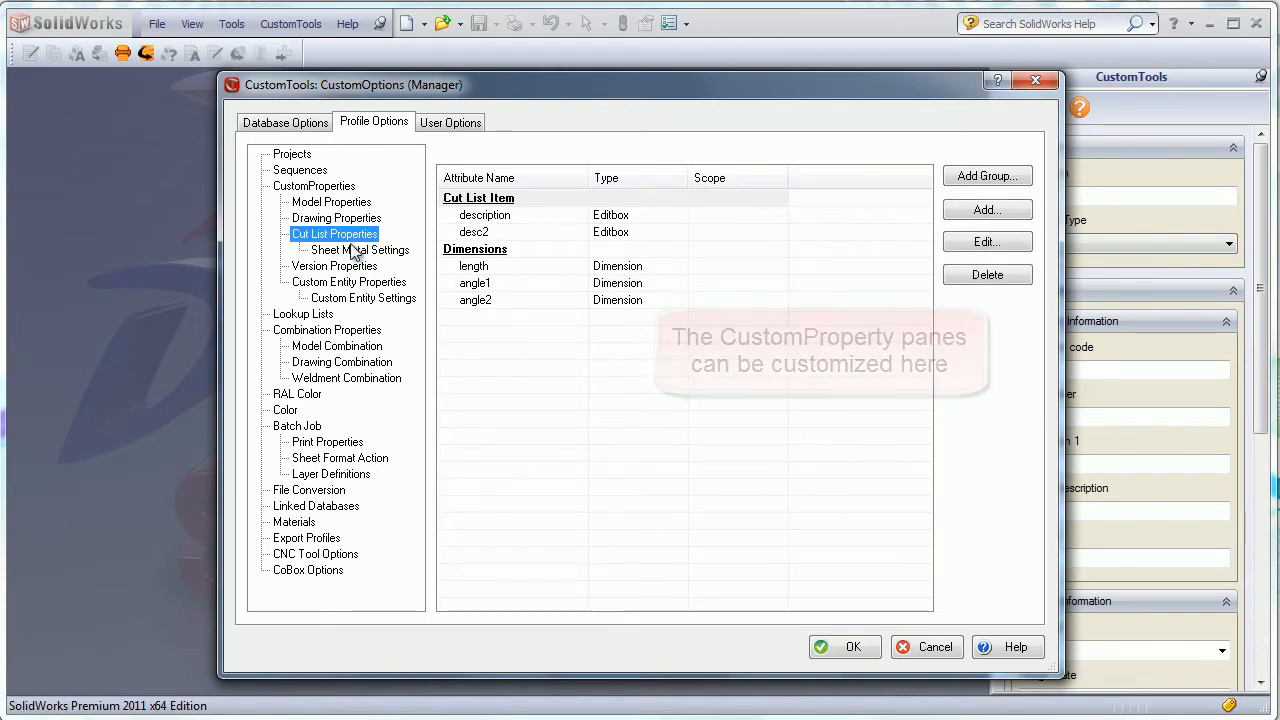
{"action": "left_click", "coordinate": [346, 267]}
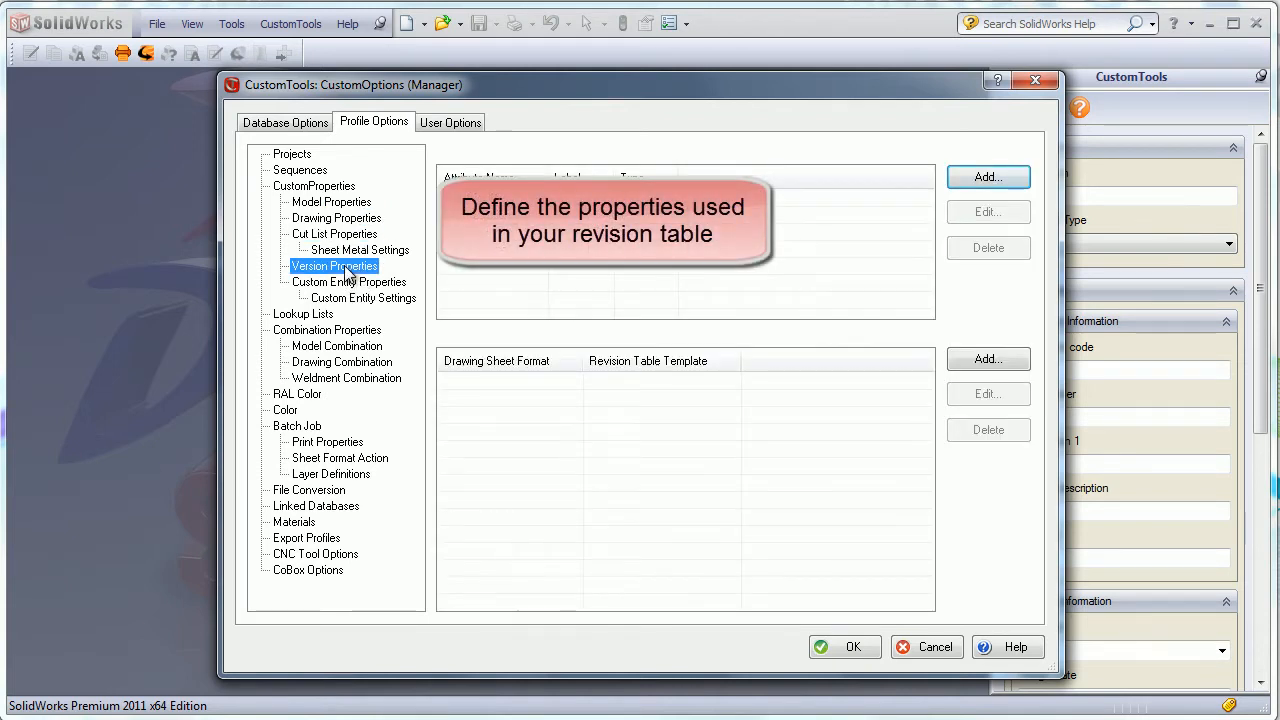
Examine the profile's lookup lists, model combination properties, RAL colors and custom colors.
{"action": "left_click", "coordinate": [303, 316]}
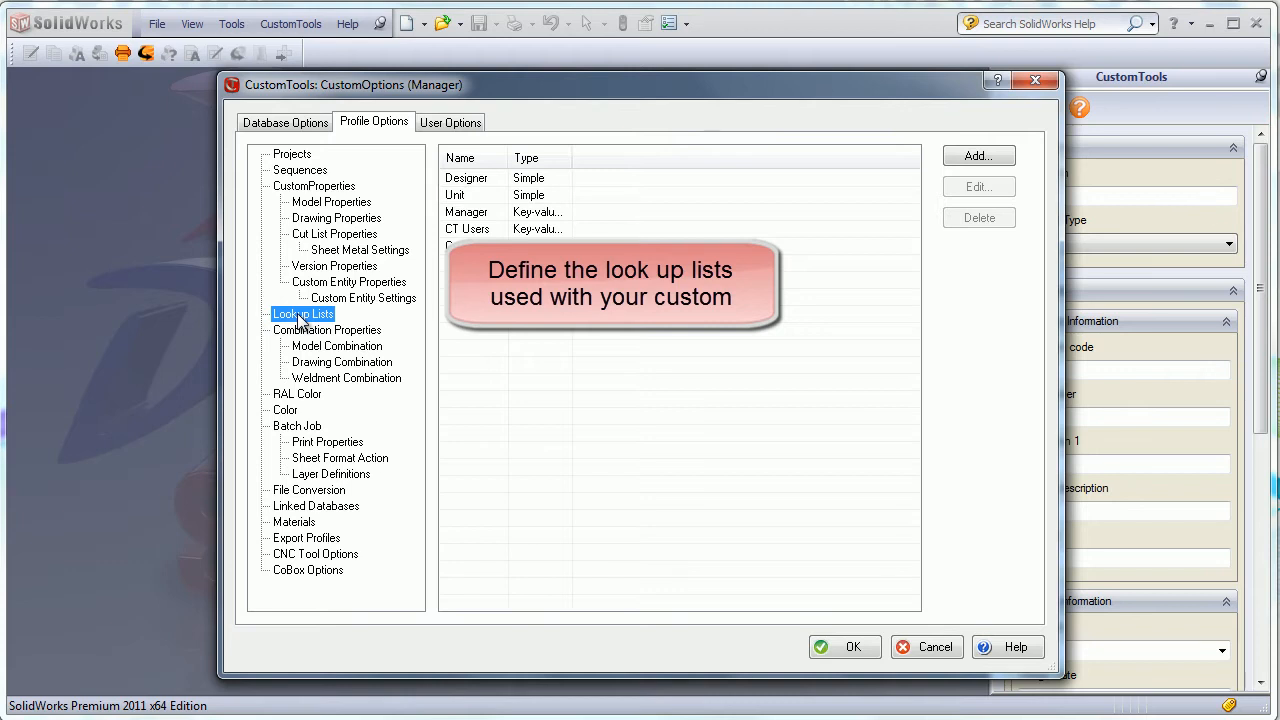
{"action": "left_click", "coordinate": [324, 349]}
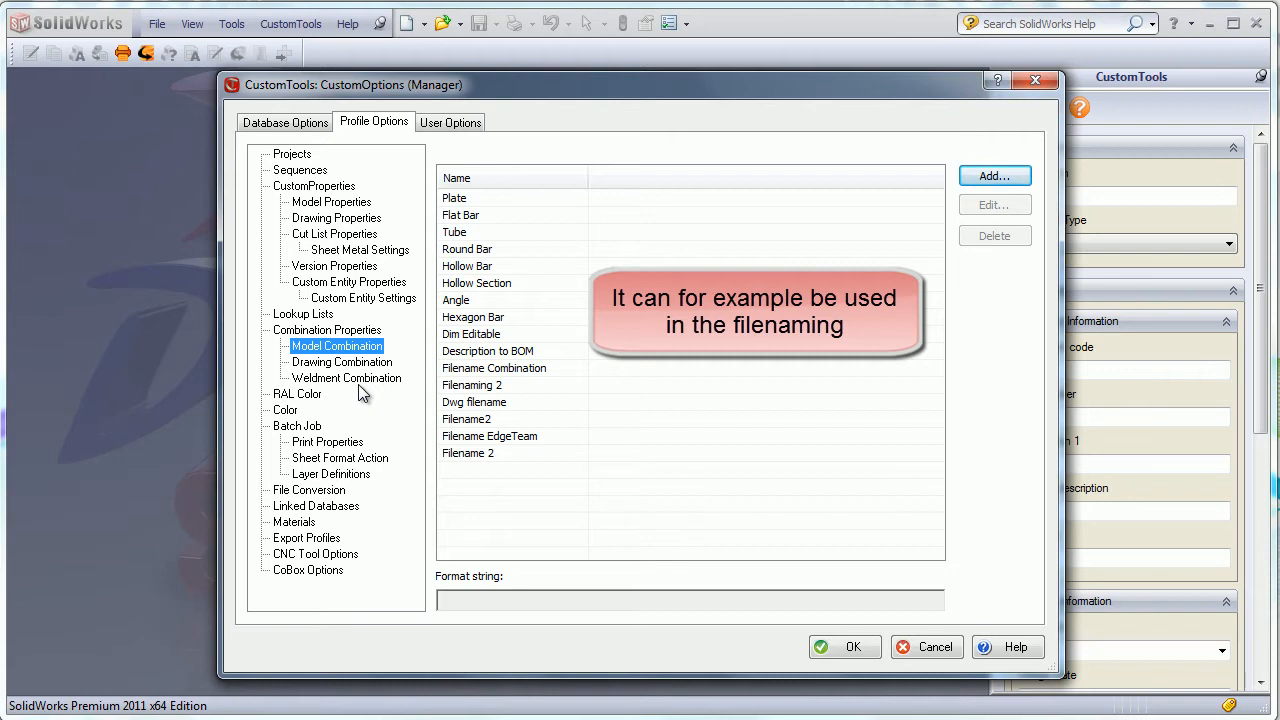
{"action": "left_click", "coordinate": [296, 395]}
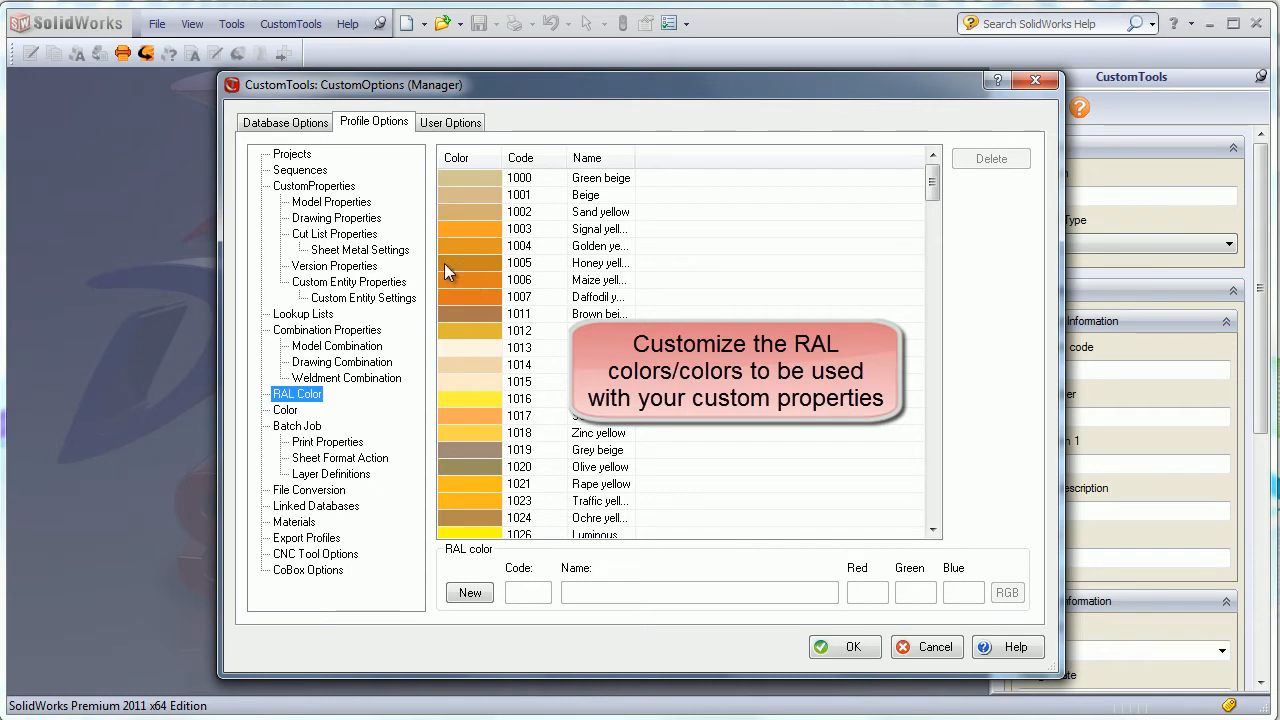
{"action": "left_click", "coordinate": [286, 412]}
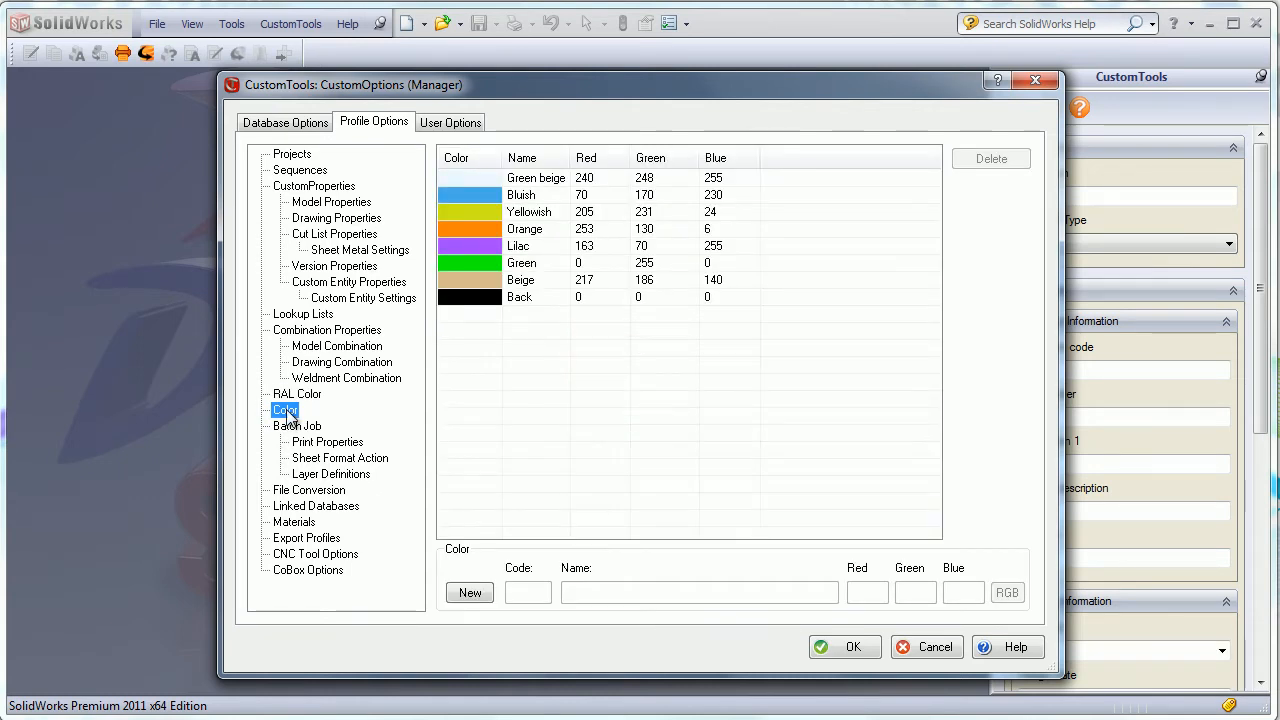
Examine the batch job settings: quantity property, print profiles, file conversion profiles, sheet format actions and layer definitions.
{"action": "left_click", "coordinate": [299, 427]}
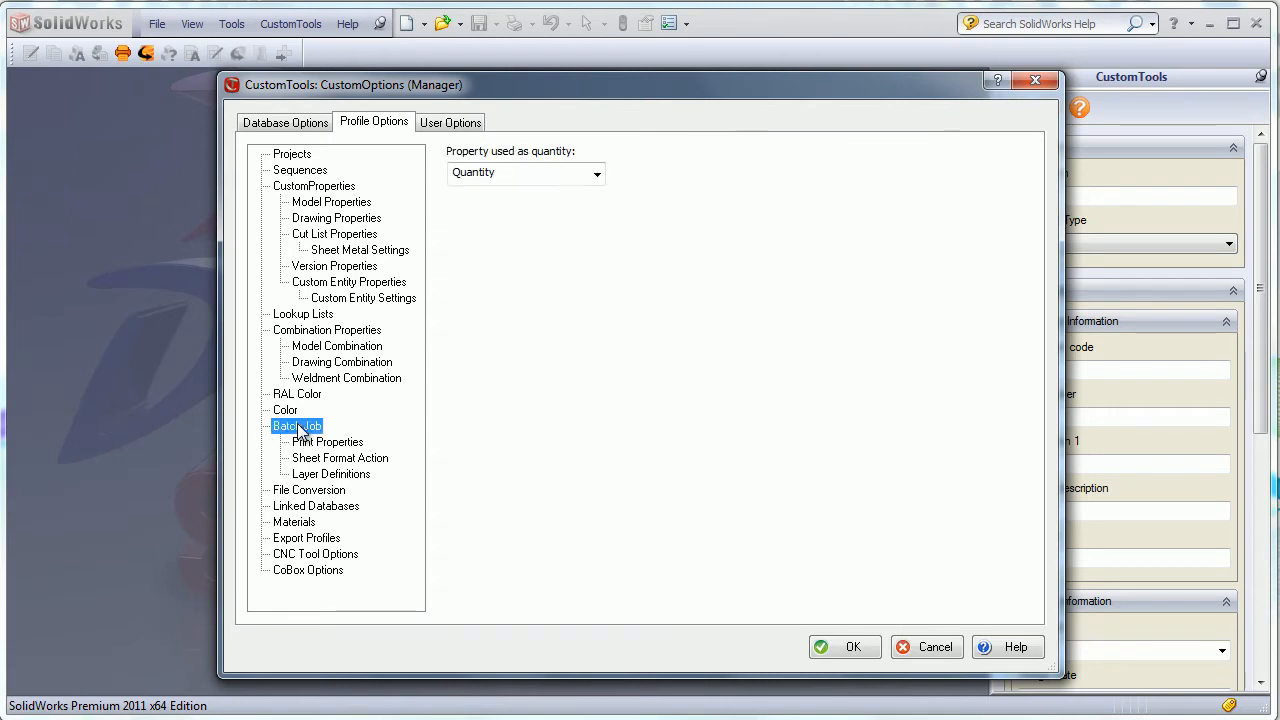
{"action": "left_click", "coordinate": [308, 444]}
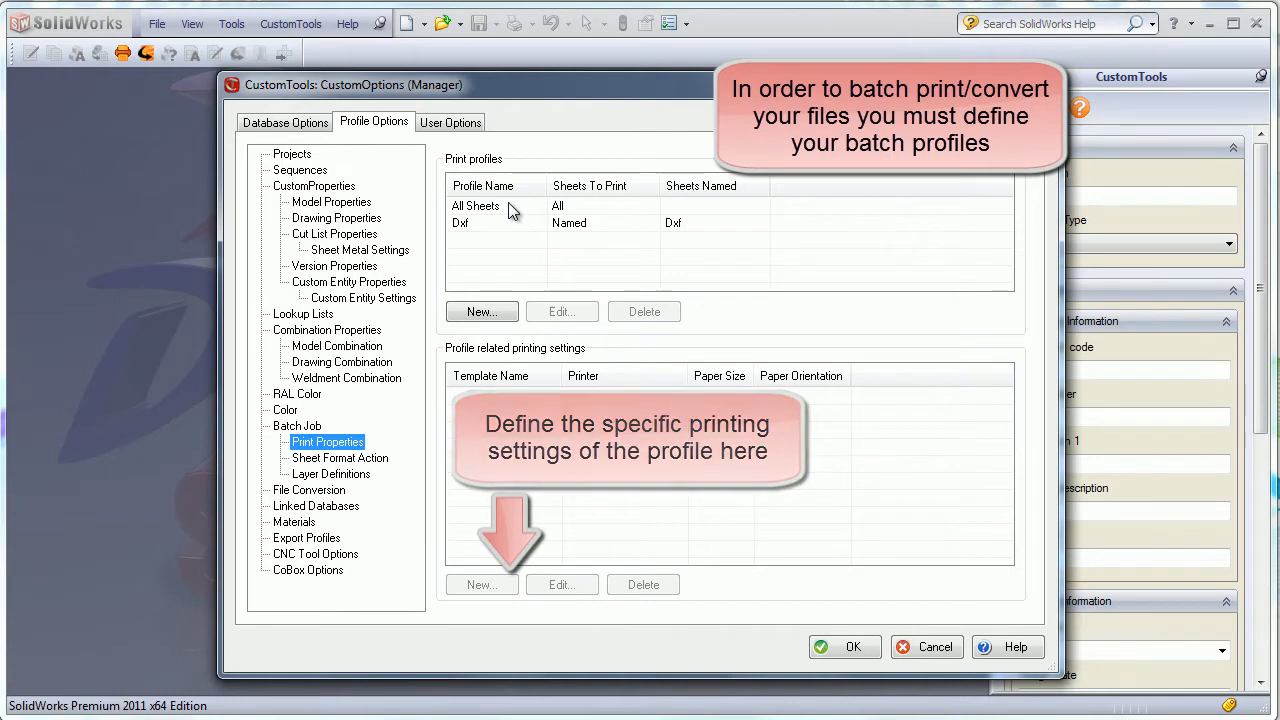
{"action": "left_click", "coordinate": [310, 490]}
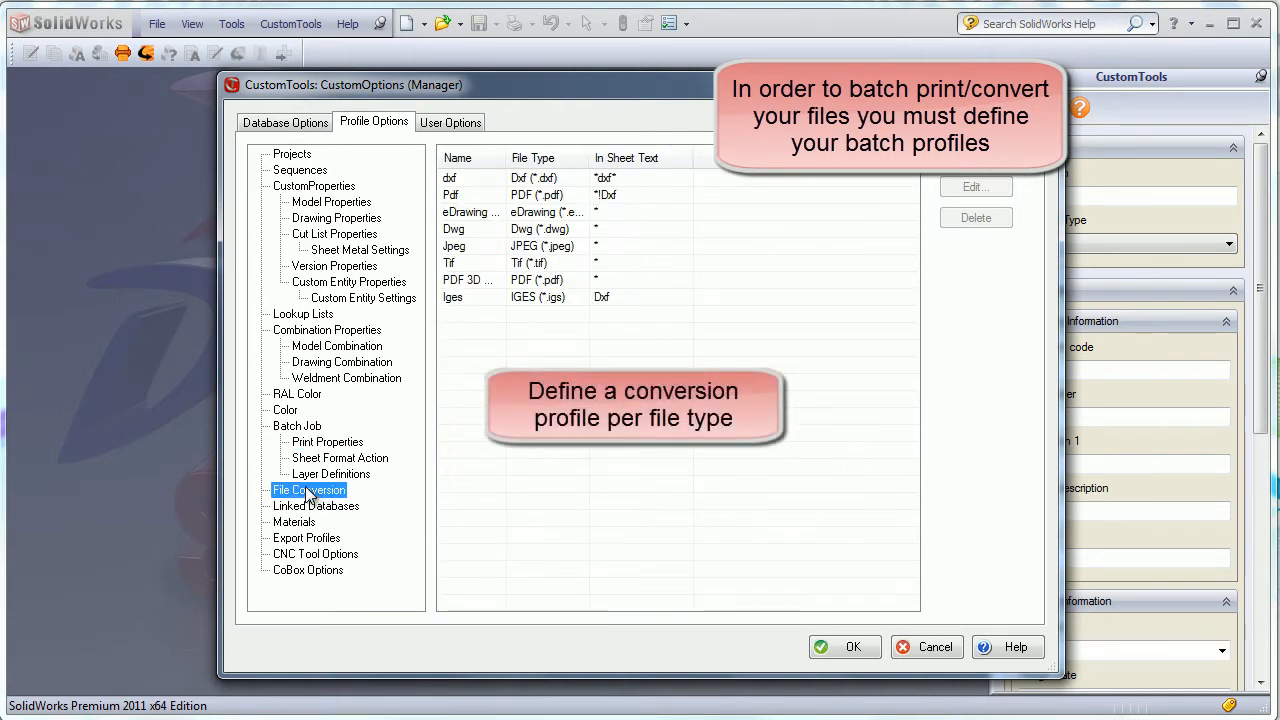
{"action": "left_click", "coordinate": [340, 460]}
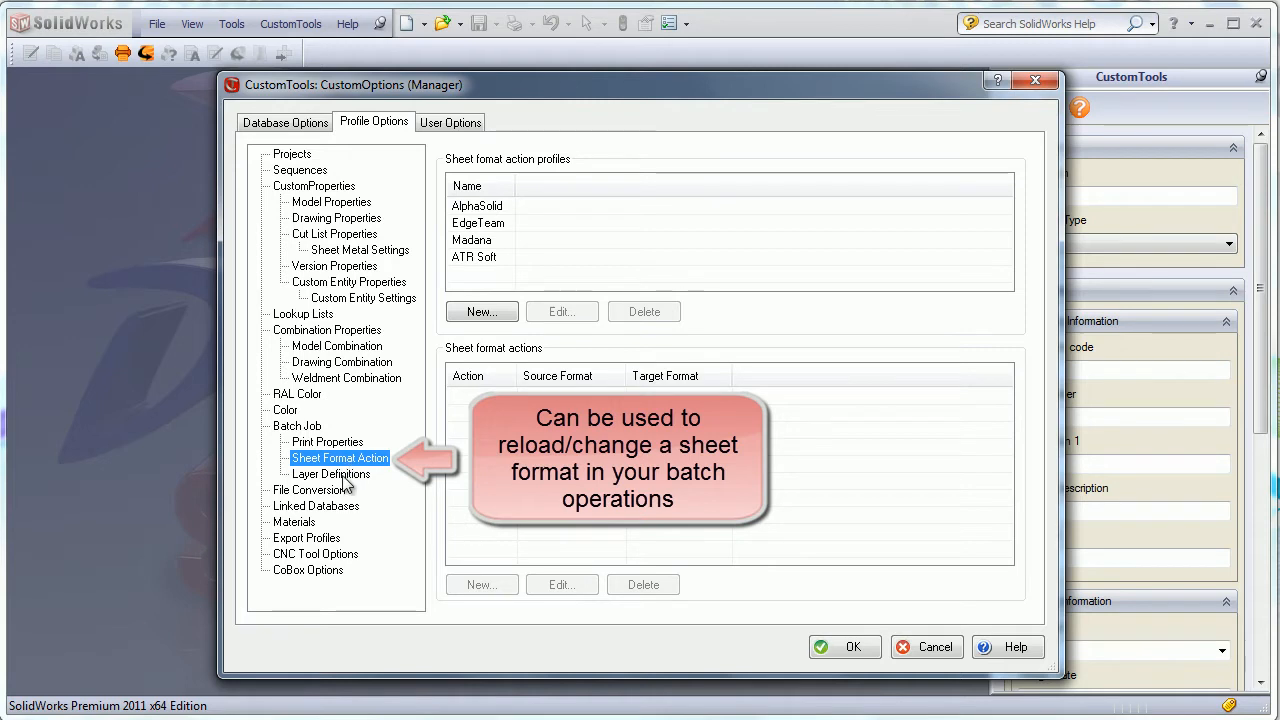
{"action": "left_click", "coordinate": [345, 476]}
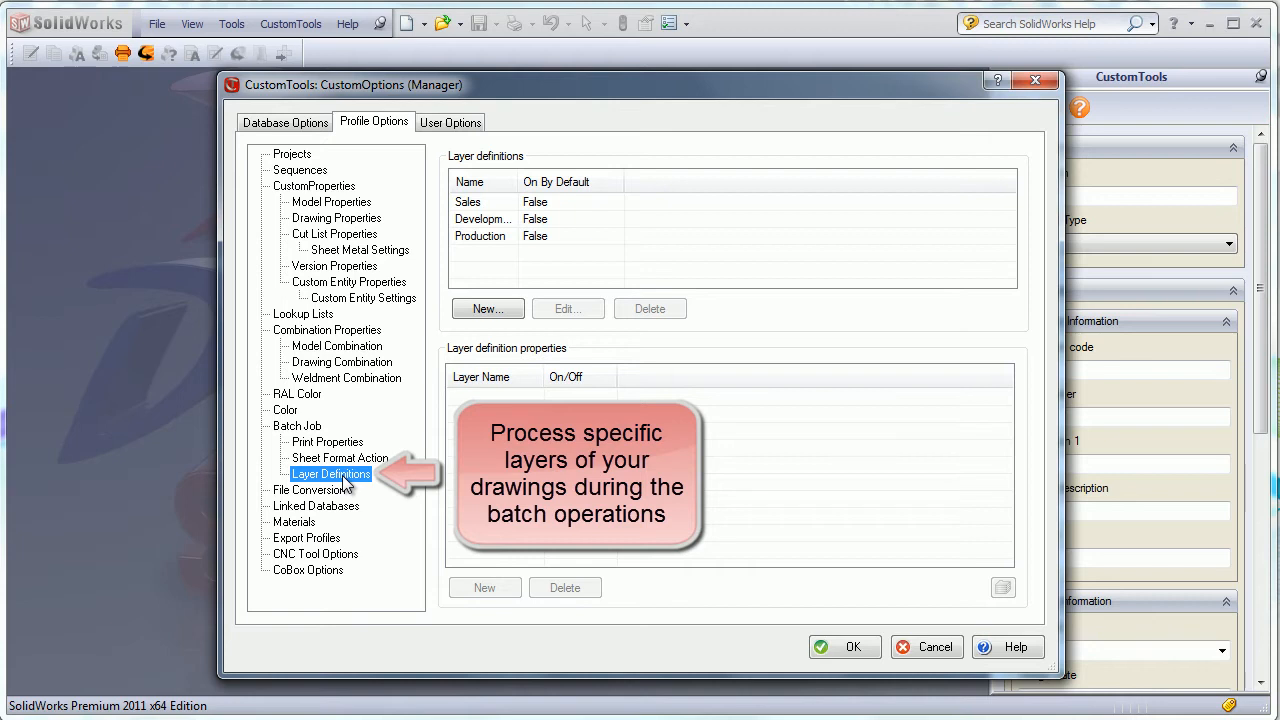
Examine the profile's linked databases, materials, export profiles, CNC tool options and CoBox options, and open the user options.
{"action": "left_click", "coordinate": [329, 507]}
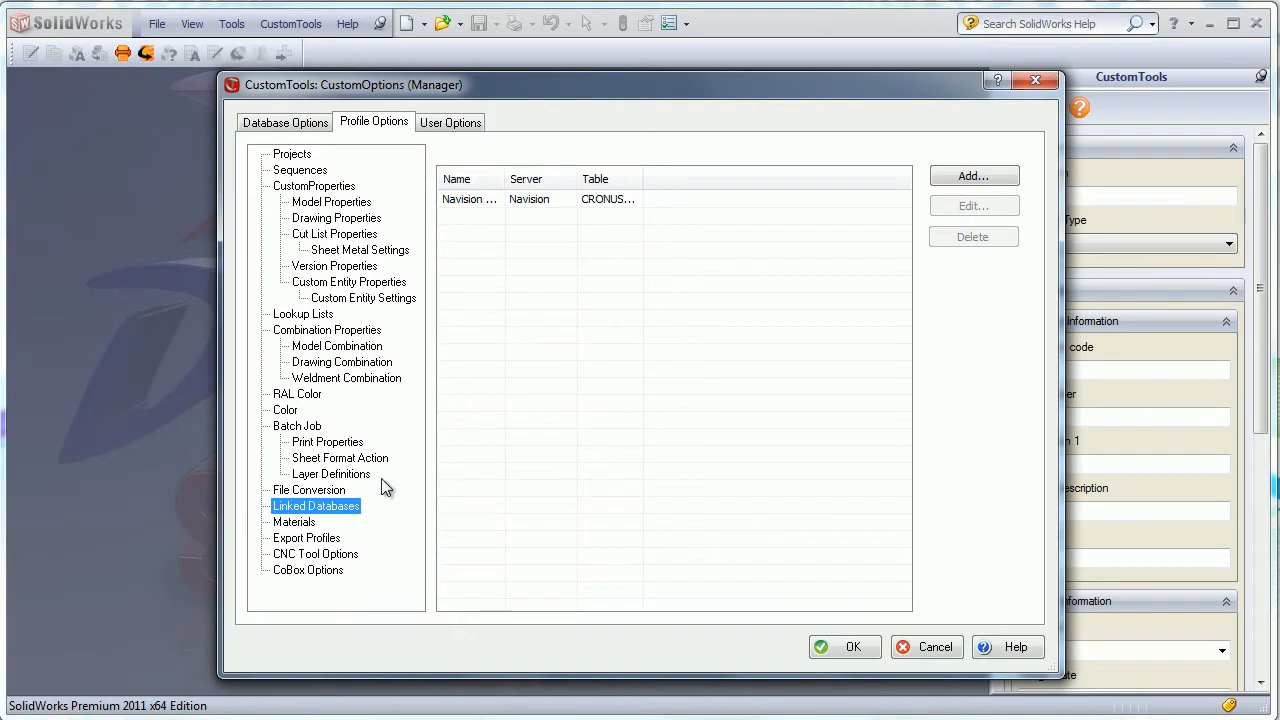
{"action": "left_click", "coordinate": [306, 527]}
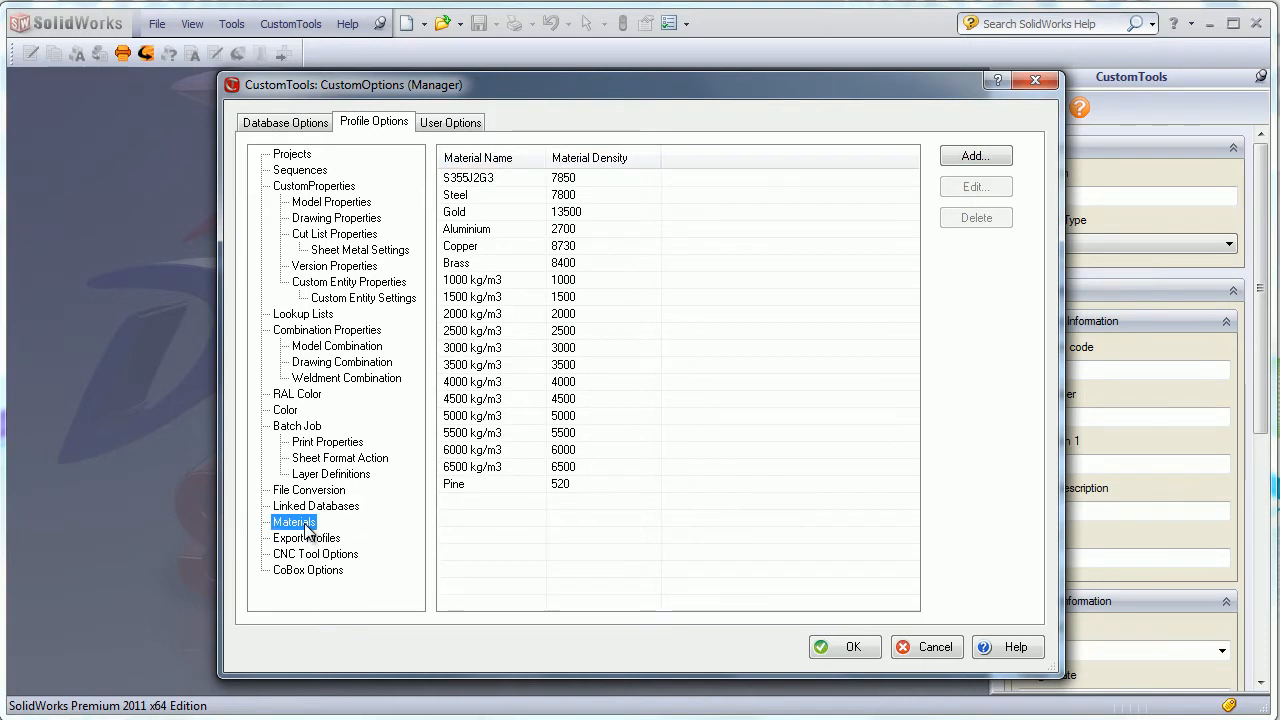
{"action": "left_click", "coordinate": [320, 540]}
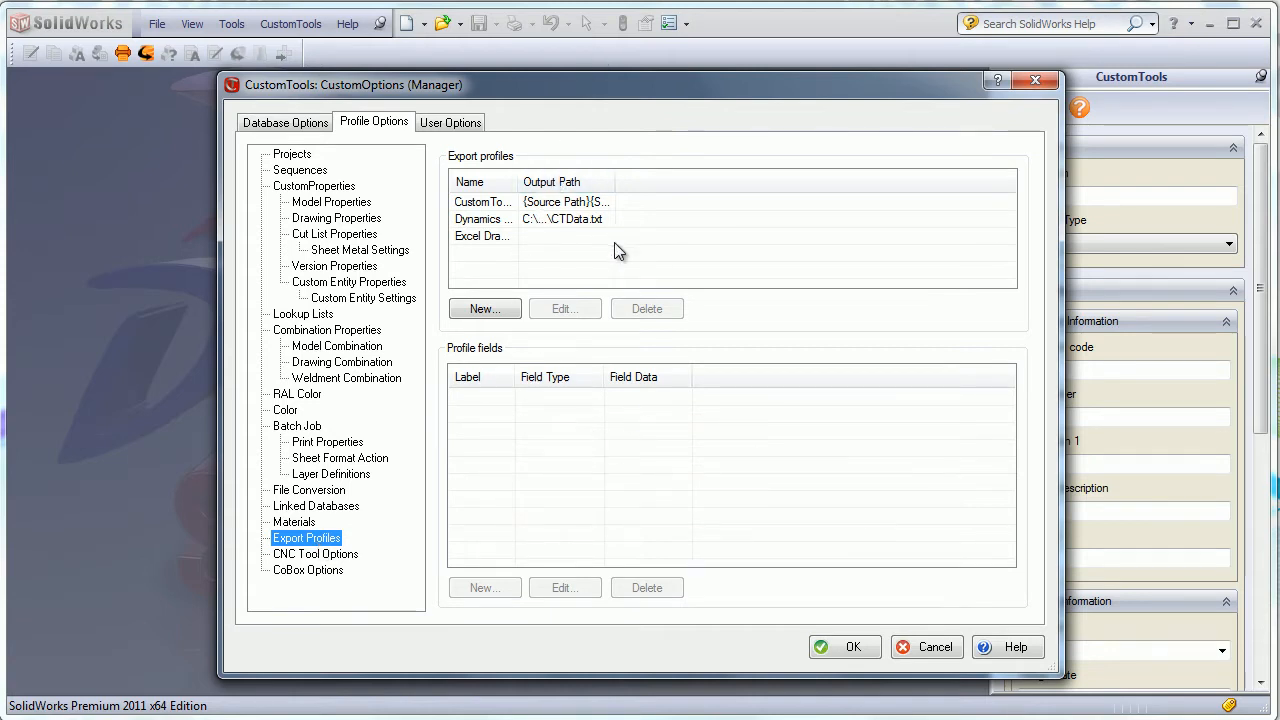
{"action": "left_click", "coordinate": [322, 558]}
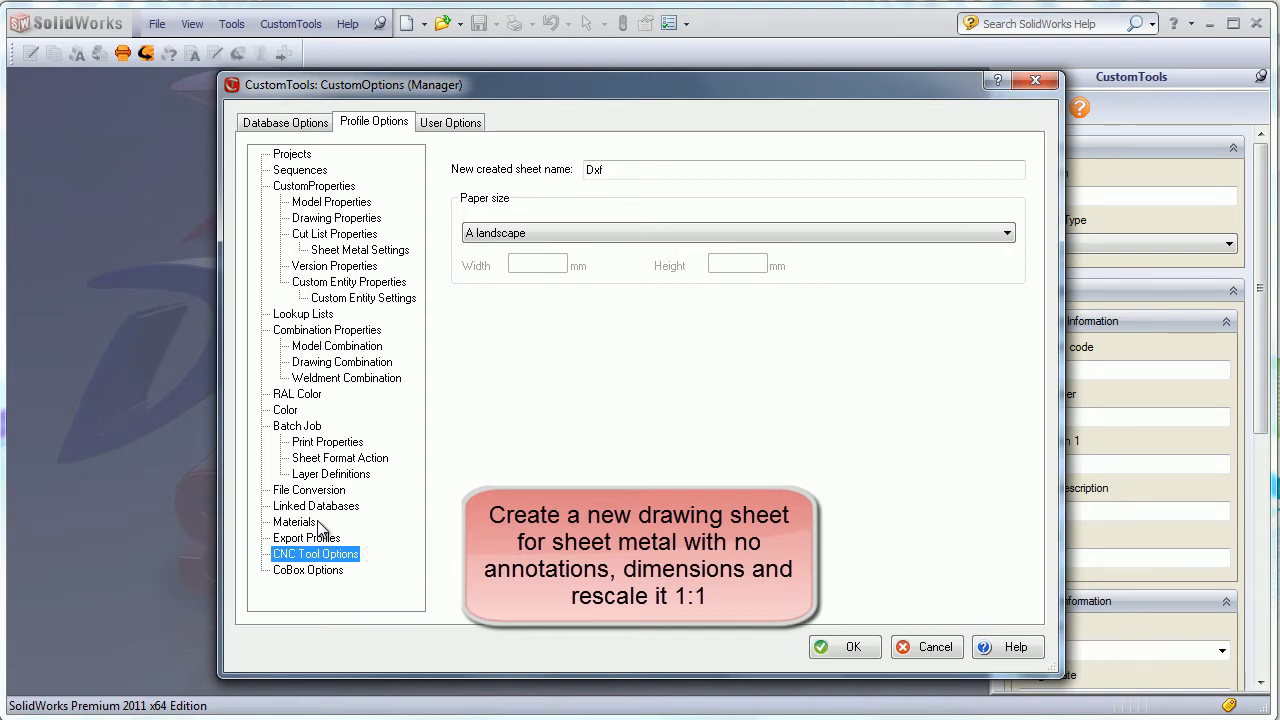
{"action": "left_click", "coordinate": [299, 571]}
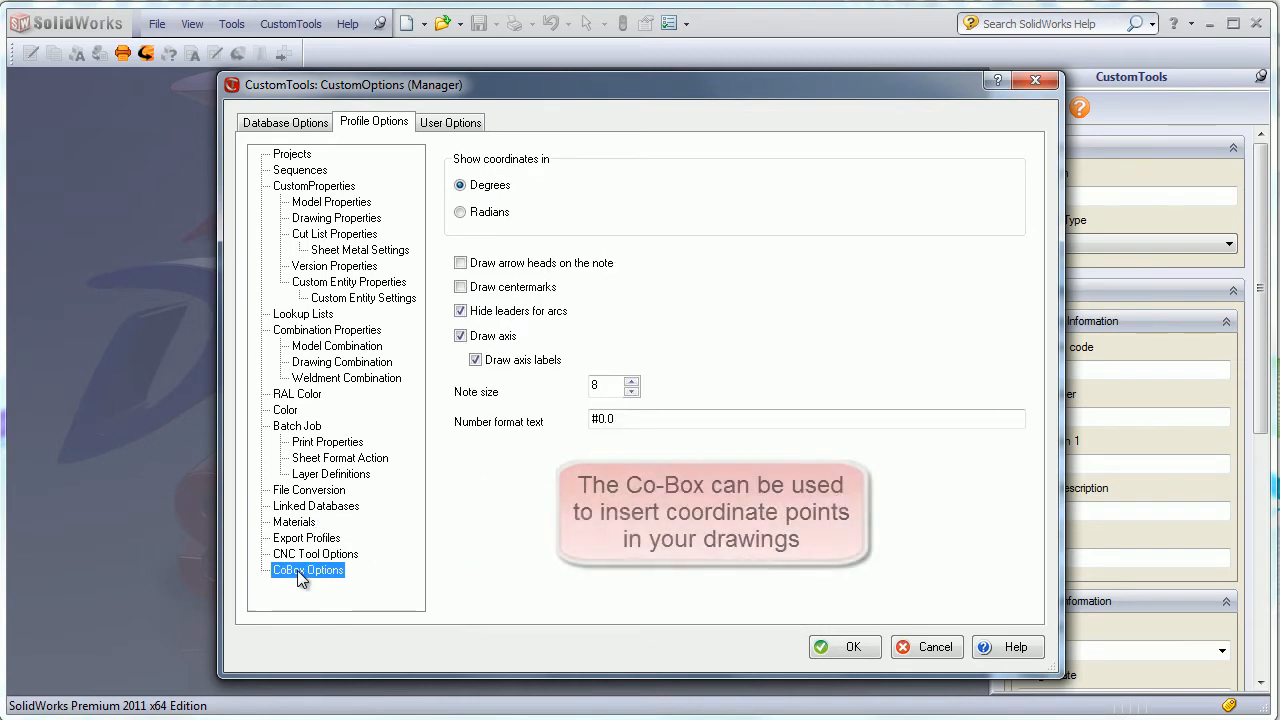
{"action": "left_click", "coordinate": [451, 124]}
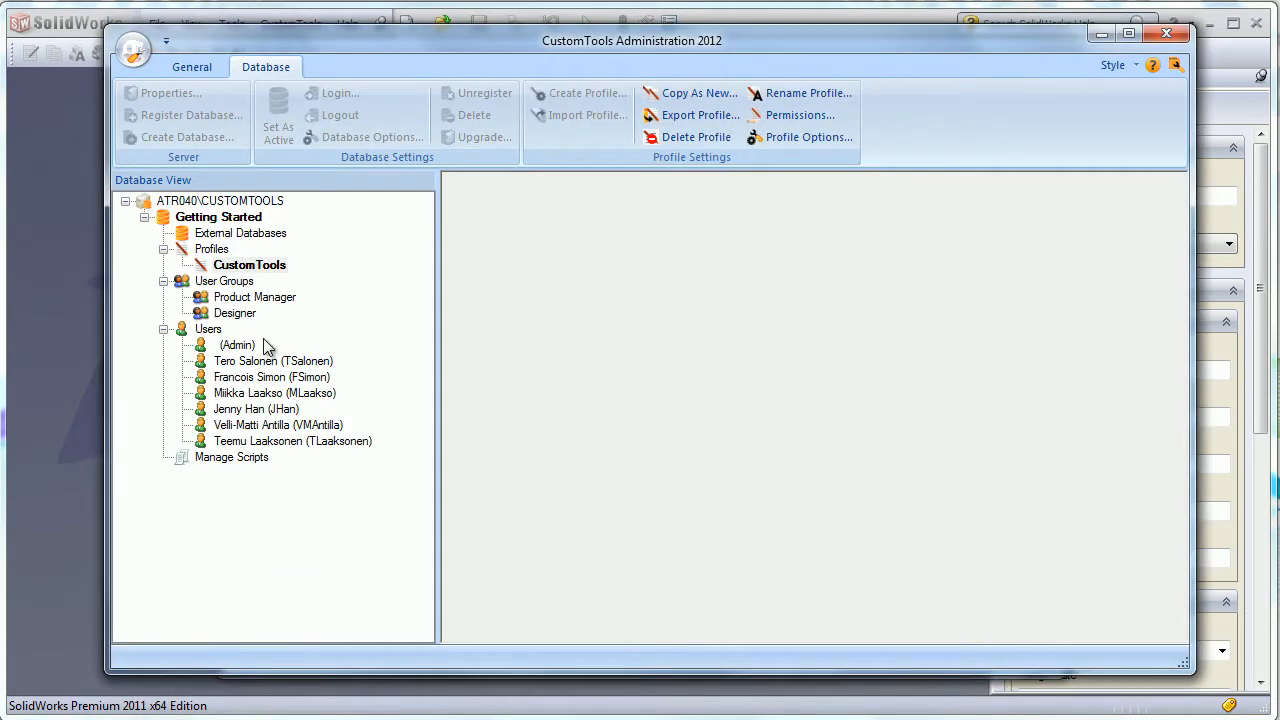
Minimize CustomTools Administration, open CustomProperties for Part2 in SolidWorks and examine all its property groups.
{"action": "left_click", "coordinate": [1101, 36]}
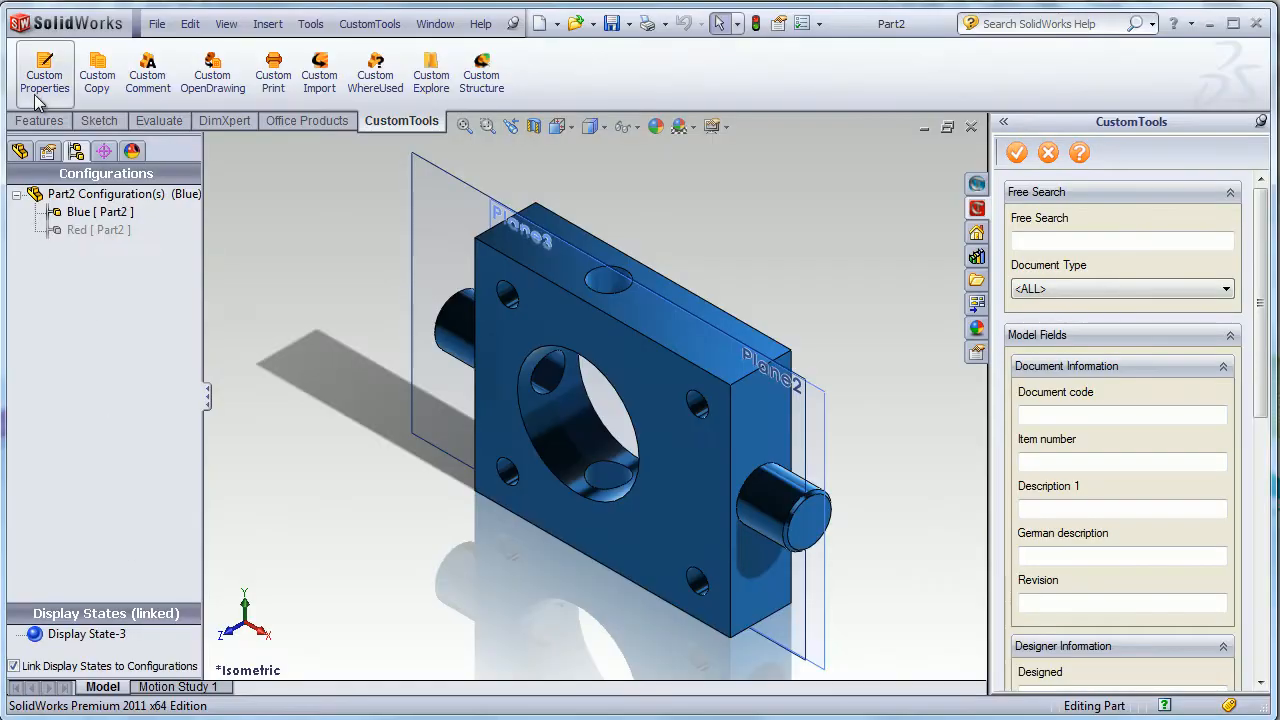
{"action": "left_click", "coordinate": [38, 70]}
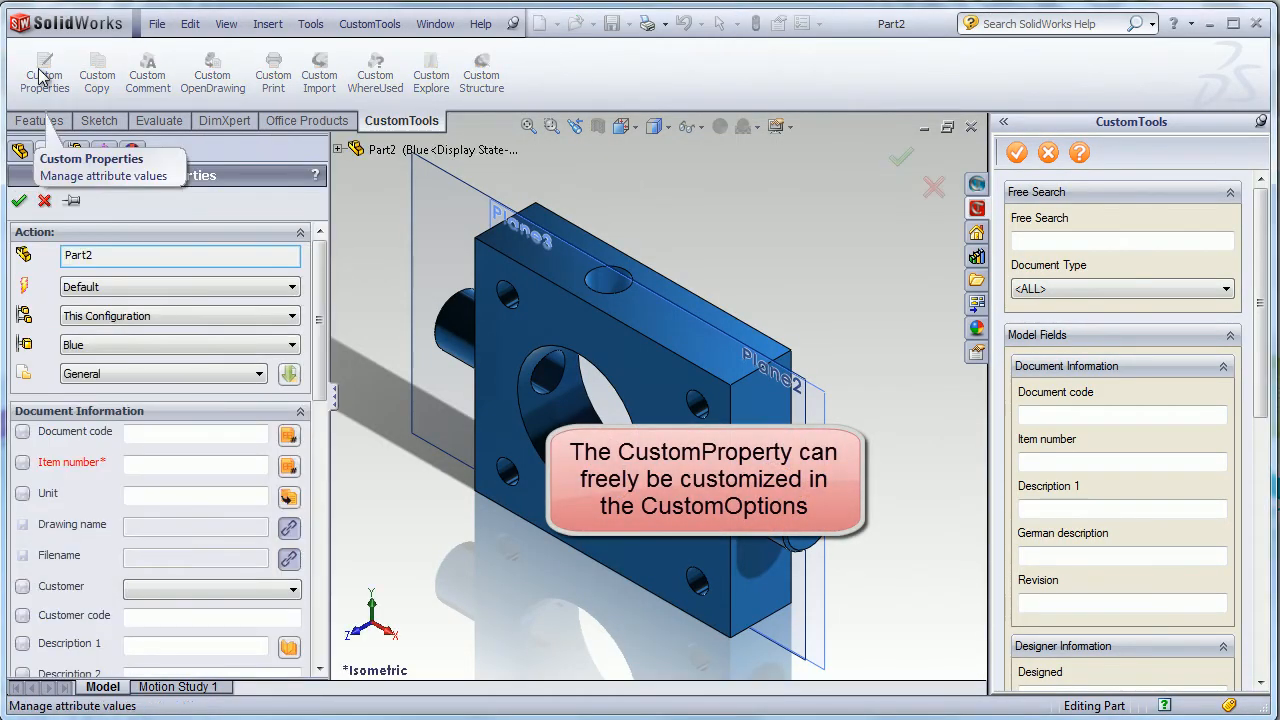
{"action": "scroll", "coordinate": [310, 408], "scroll_direction": "down", "scroll_amount": 5}
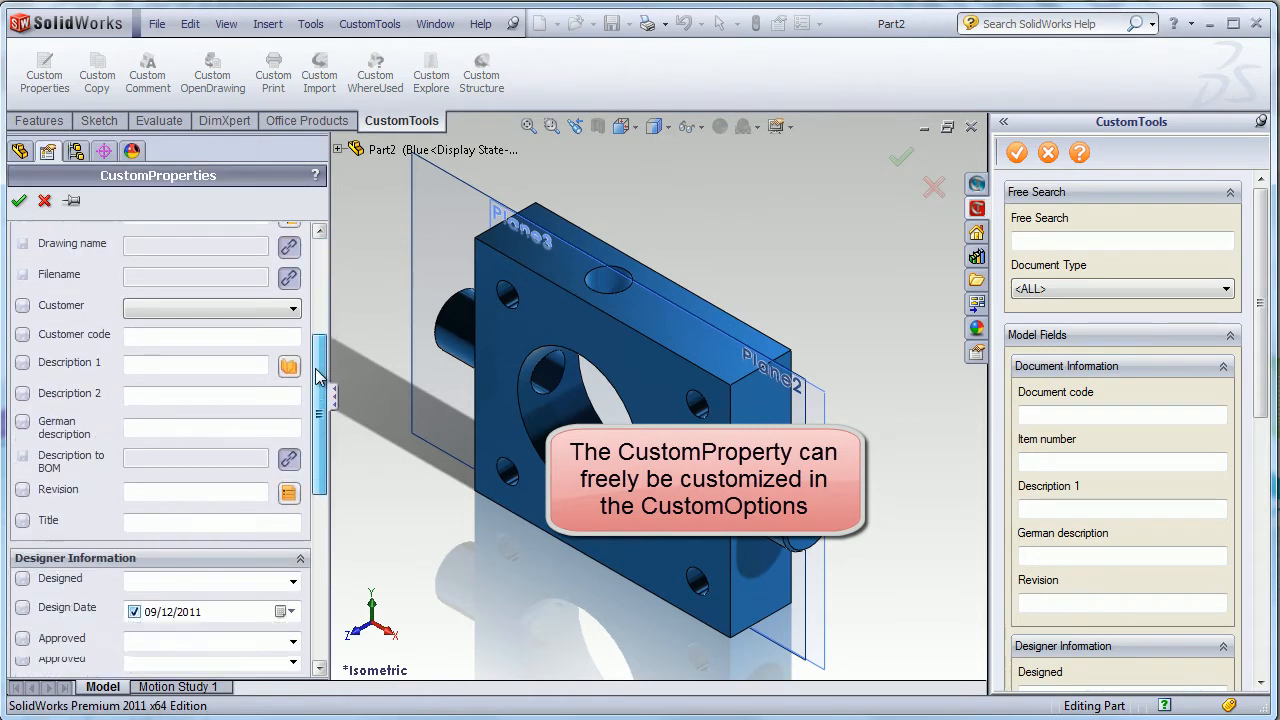
{"action": "scroll", "coordinate": [310, 408], "scroll_direction": "down", "scroll_amount": 5}
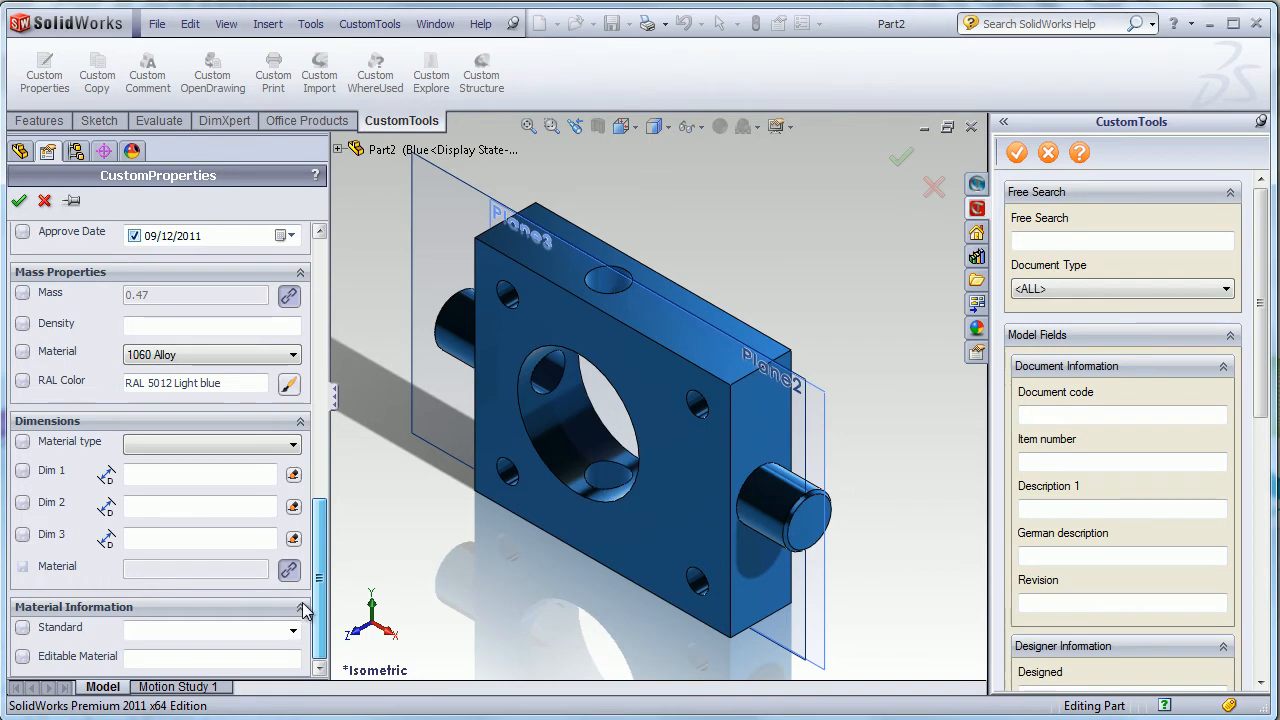
{"action": "scroll", "coordinate": [310, 585], "scroll_direction": "up", "scroll_amount": 10}
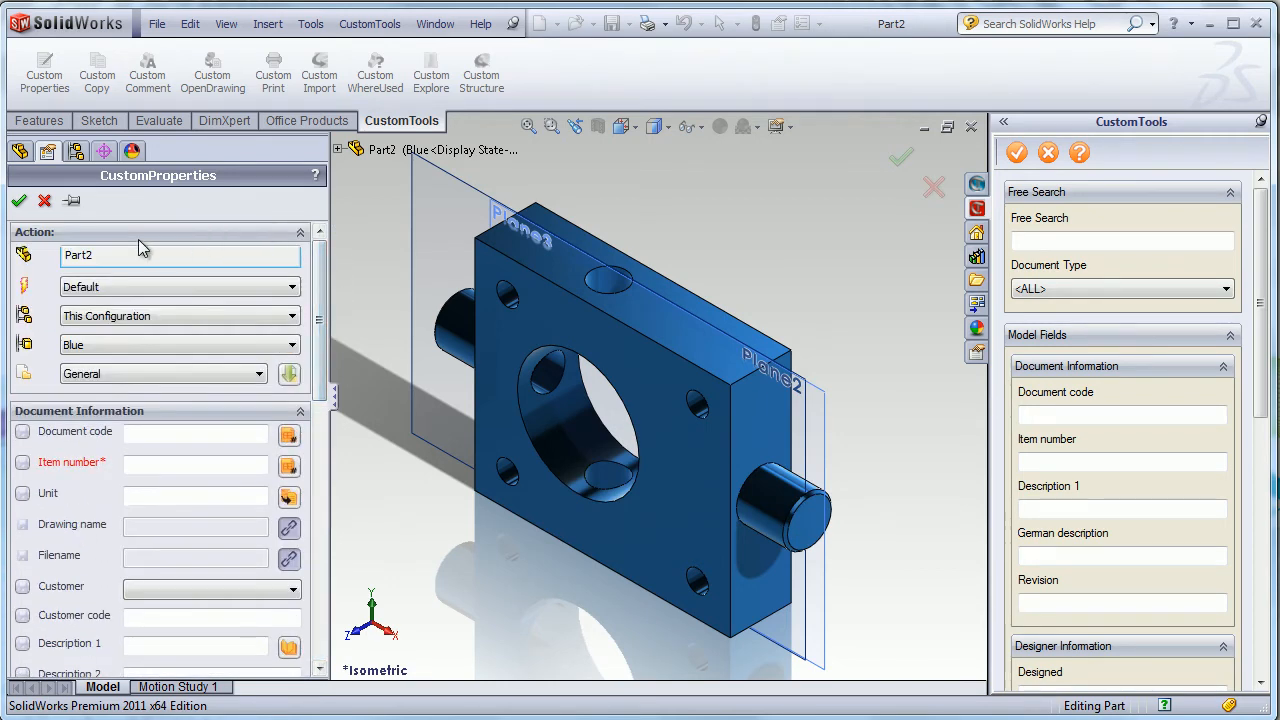
Examine the document actions available for Part2 in CustomProperties, keeping the Default action.
{"action": "left_click", "coordinate": [112, 287]}
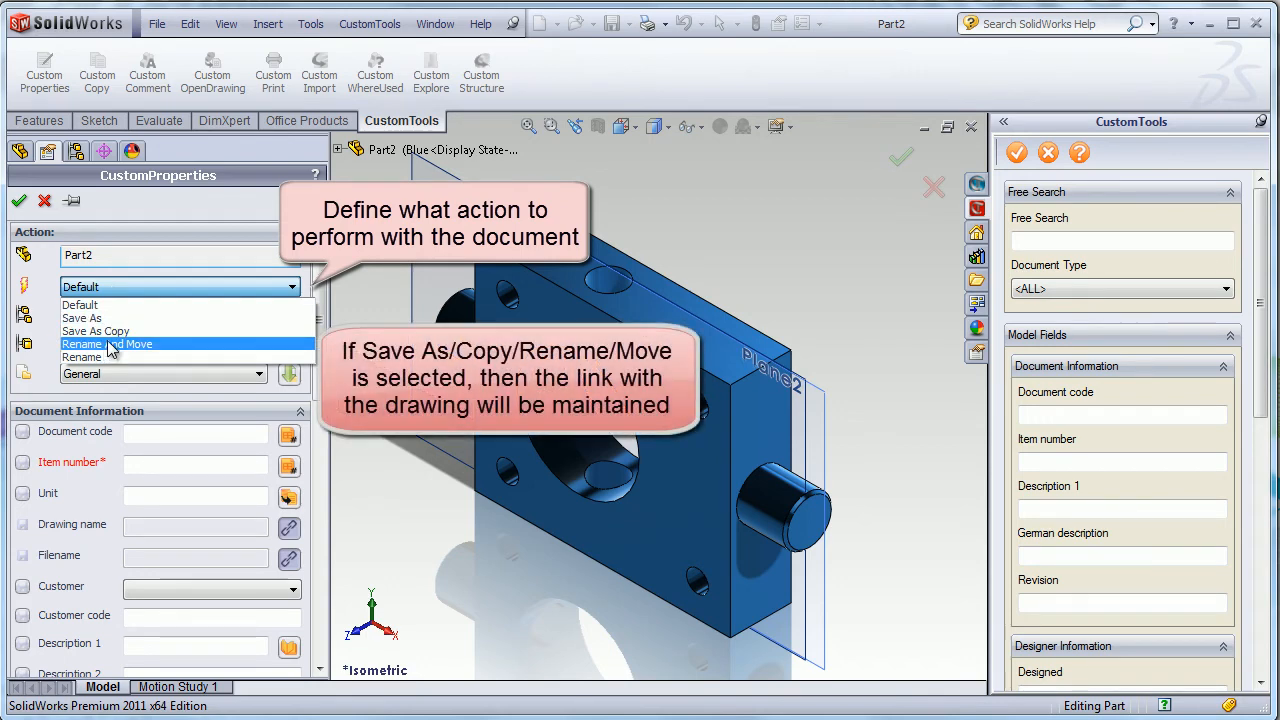
{"action": "left_click", "coordinate": [108, 289]}
{"action": "left_click", "coordinate": [108, 289]}
{"action": "left_click", "coordinate": [108, 289]}
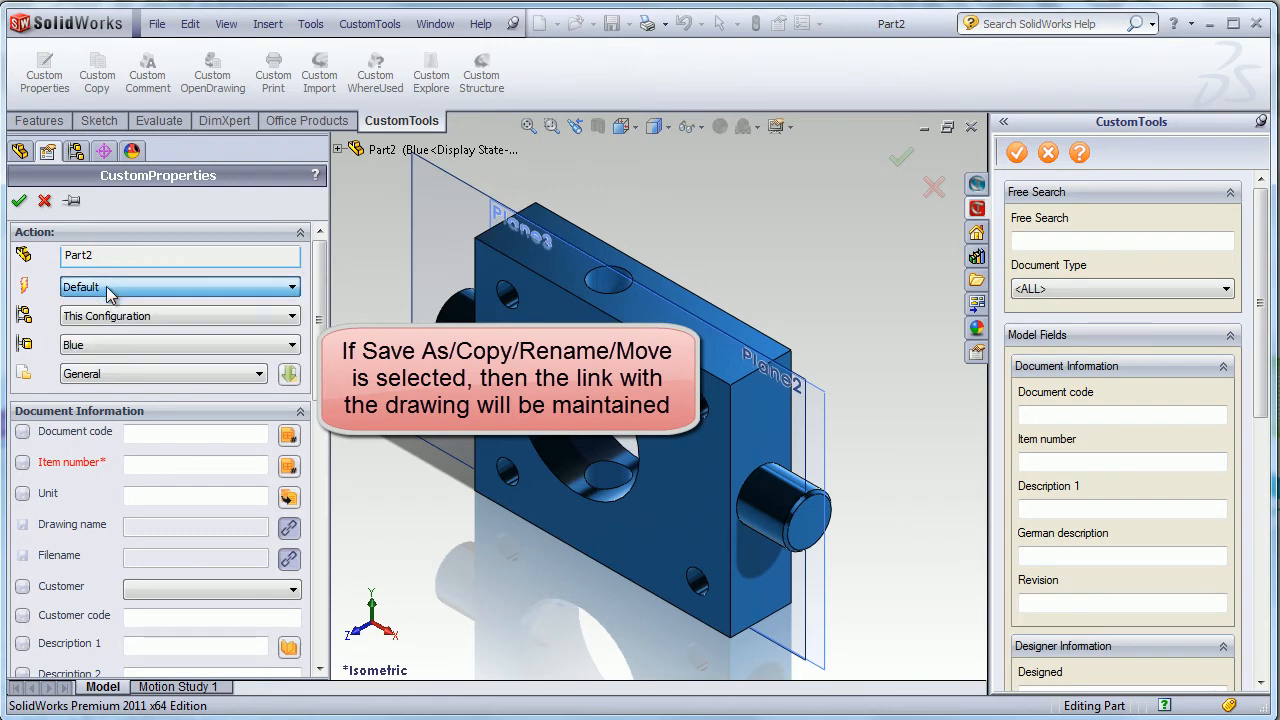
Examine the property scope choices, keep This Configuration and switch the part to the Red configuration.
{"action": "left_click", "coordinate": [231, 318]}
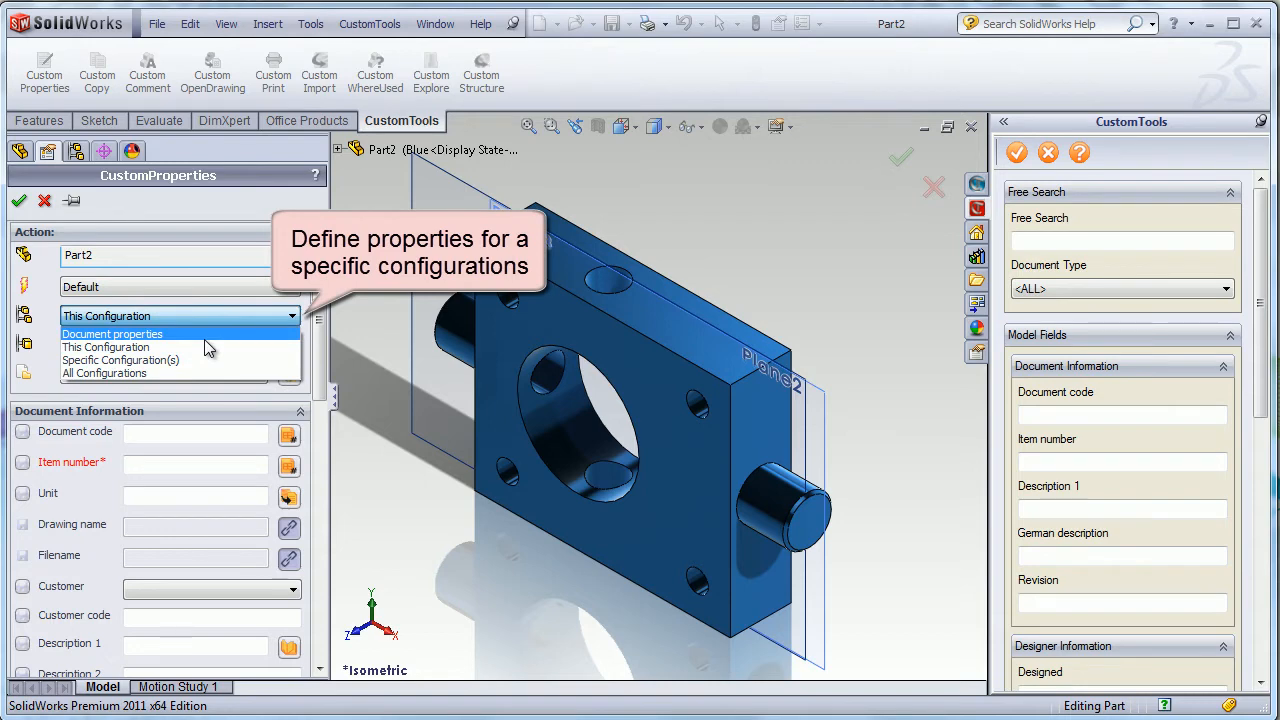
{"action": "left_click", "coordinate": [203, 360]}
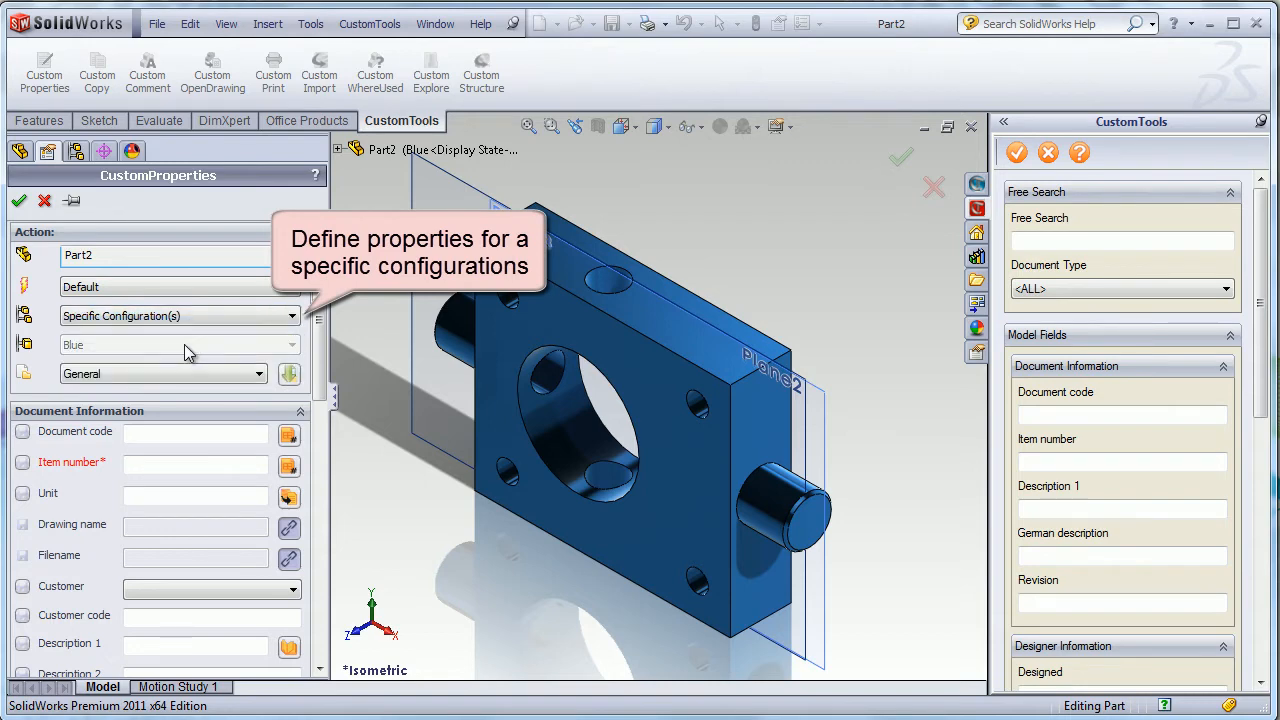
{"action": "left_click", "coordinate": [170, 316]}
{"action": "left_click", "coordinate": [163, 348]}
{"action": "left_click", "coordinate": [157, 352]}
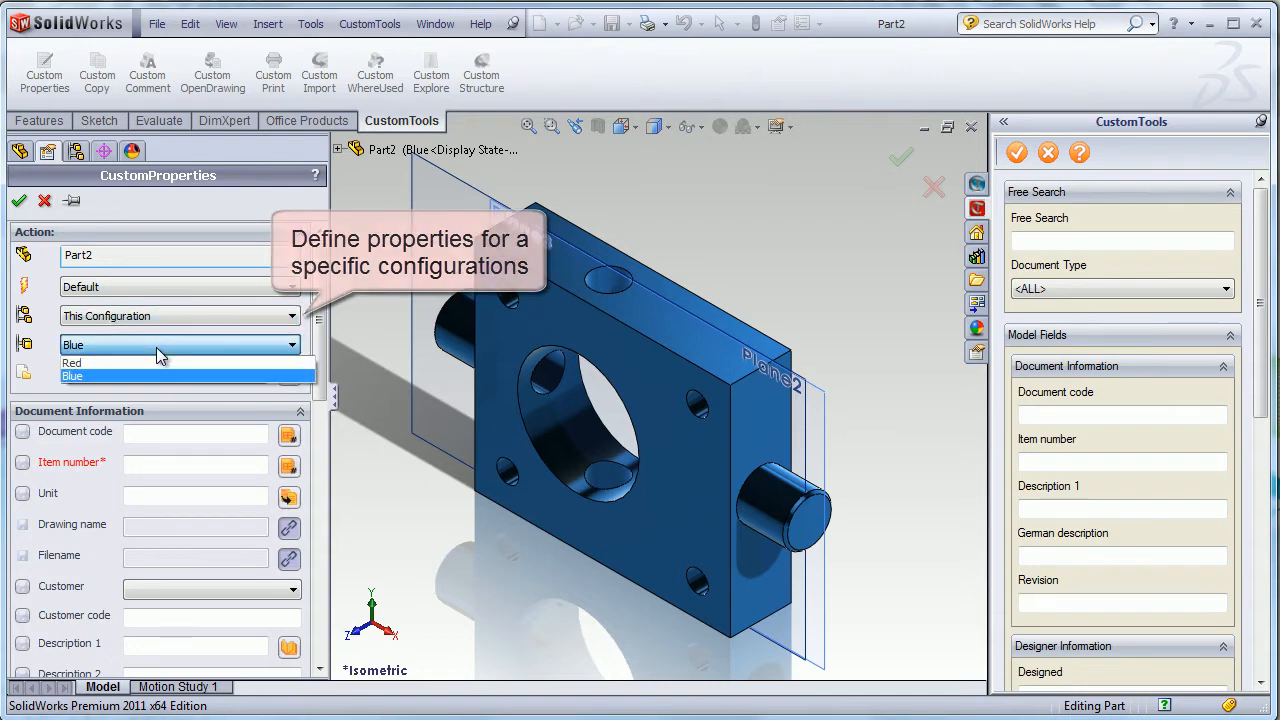
{"action": "left_click", "coordinate": [155, 363]}
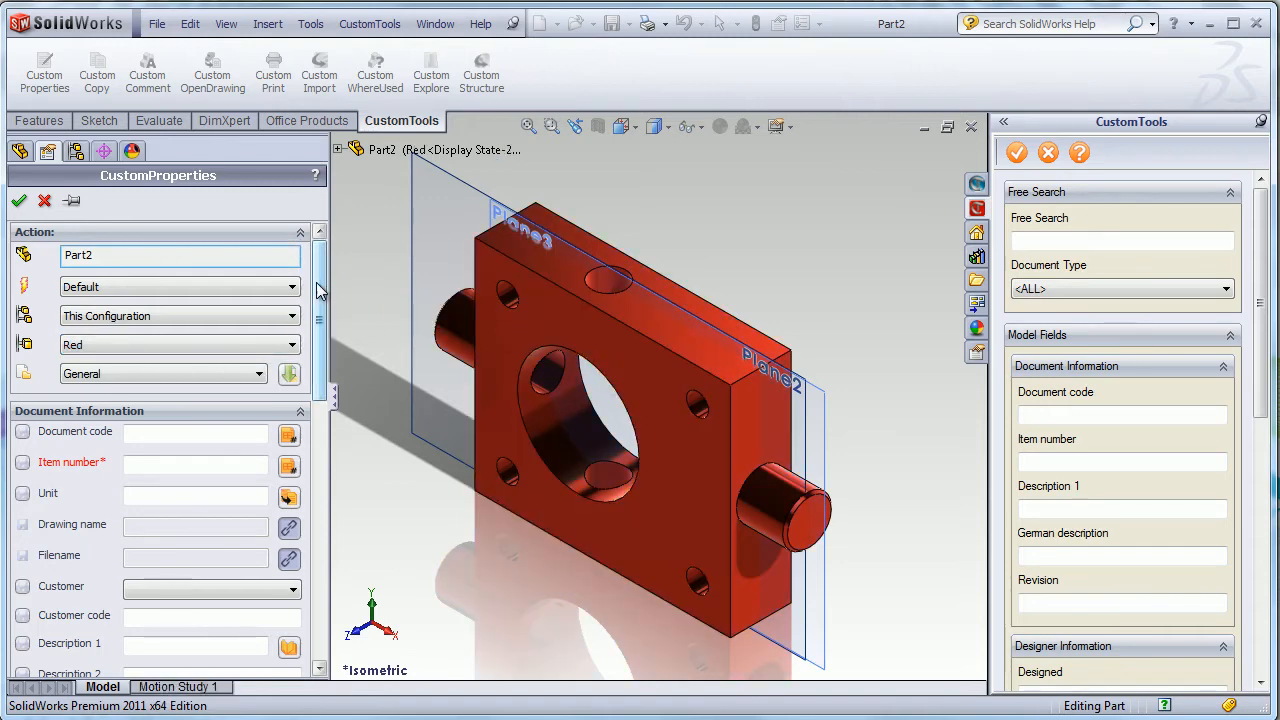
Examine the Document Information fields of the Red configuration and close CustomProperties without saving.
{"action": "scroll", "coordinate": [320, 290], "scroll_direction": "down", "scroll_amount": 3}
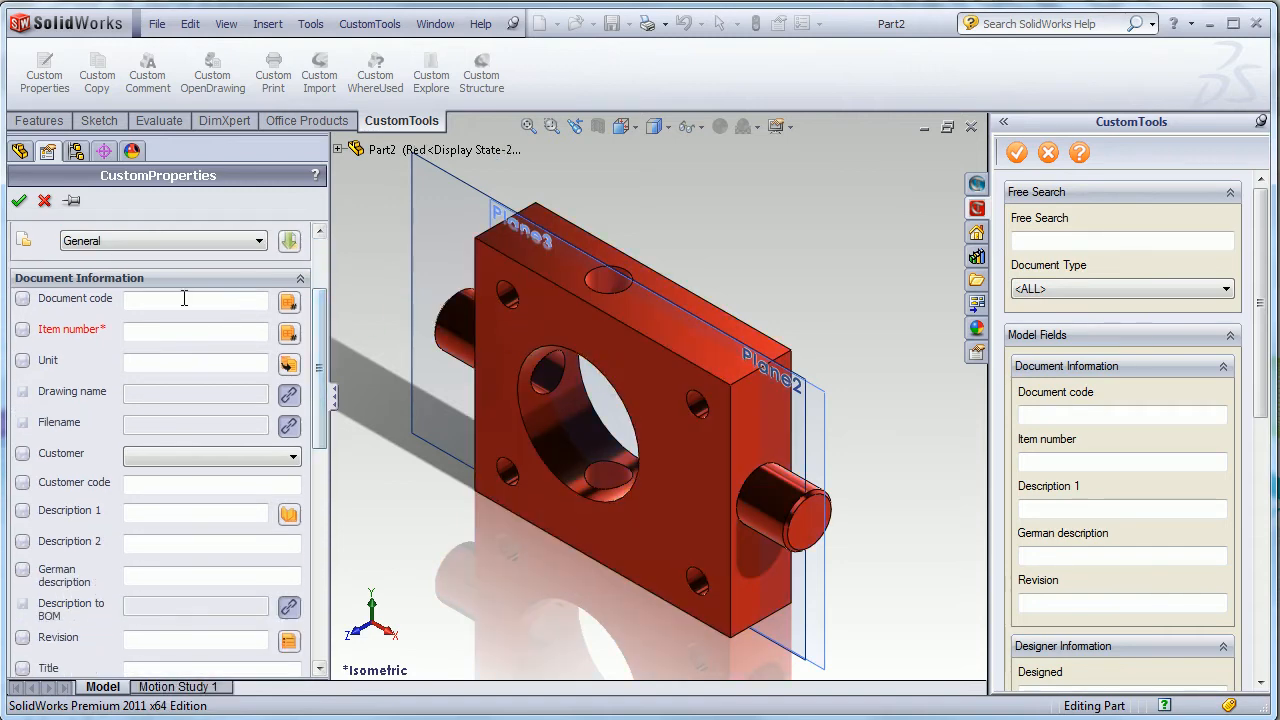
{"action": "scroll", "coordinate": [320, 375], "scroll_direction": "down", "scroll_amount": 1}
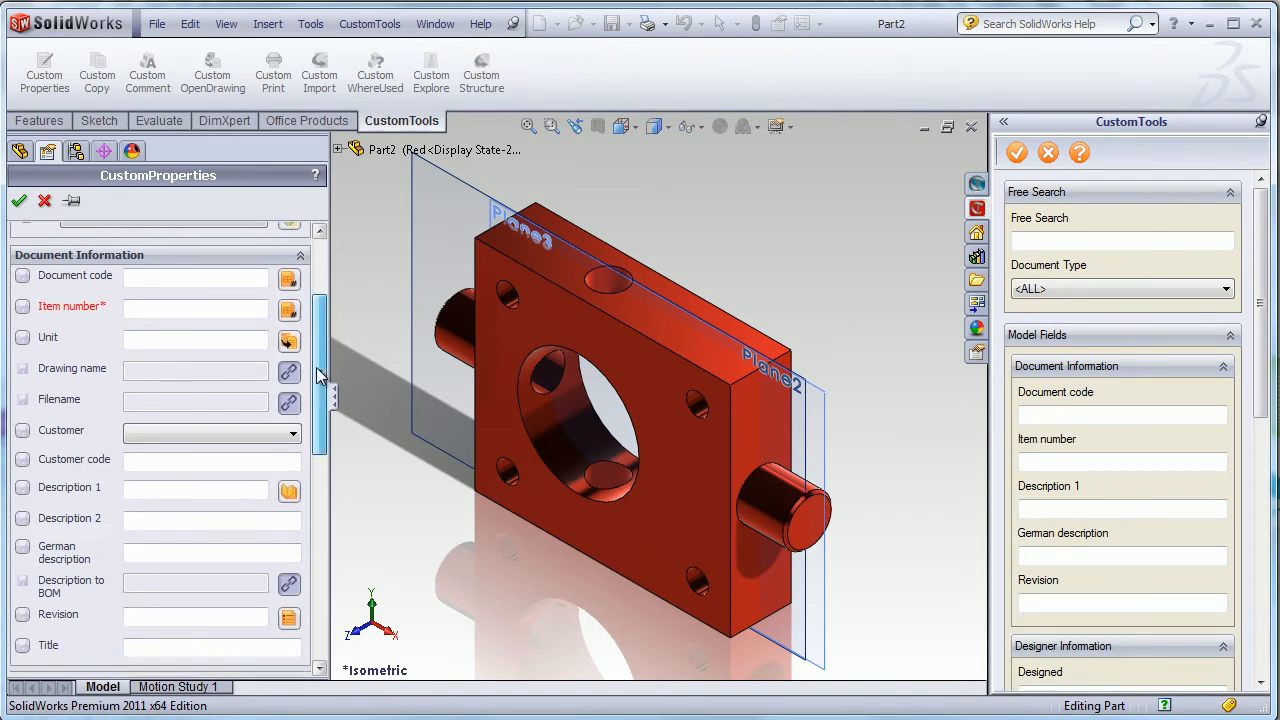
{"action": "scroll", "coordinate": [320, 375], "scroll_direction": "up", "scroll_amount": 3}
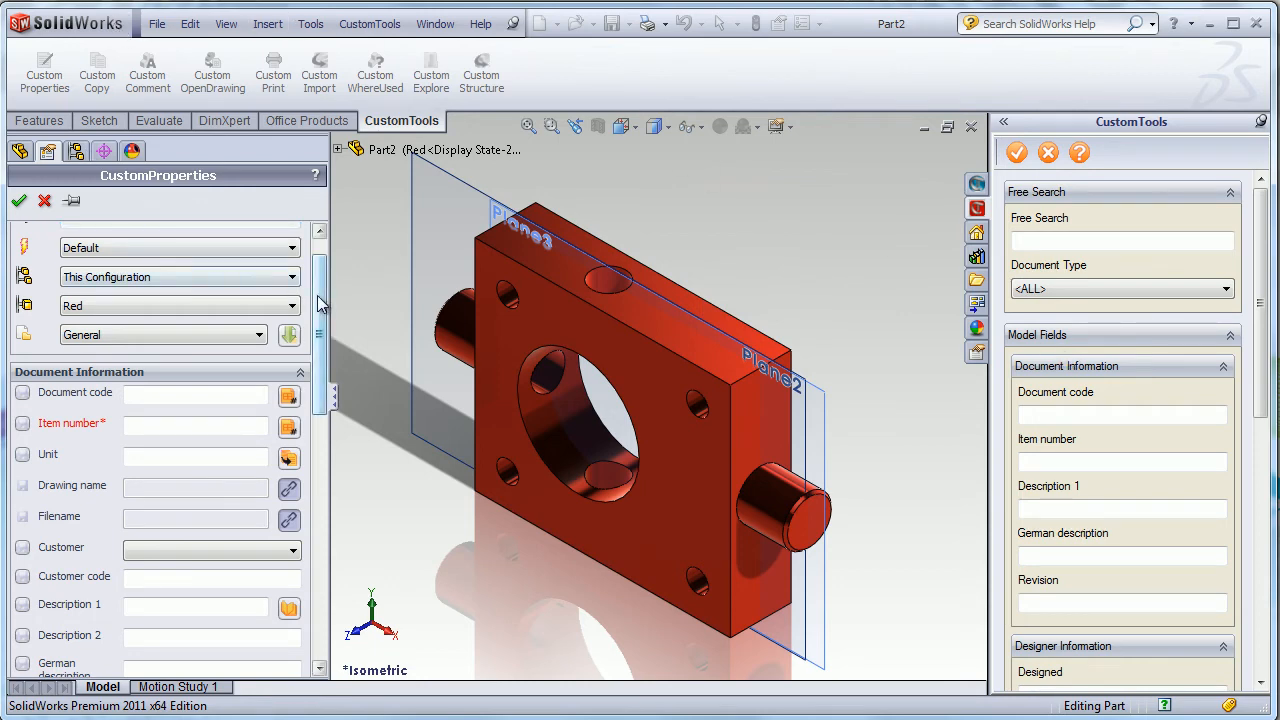
{"action": "left_click", "coordinate": [44, 200]}
Open CustomOptions at the profile's model properties and select the Document Information group.
{"action": "left_click", "coordinate": [372, 24]}
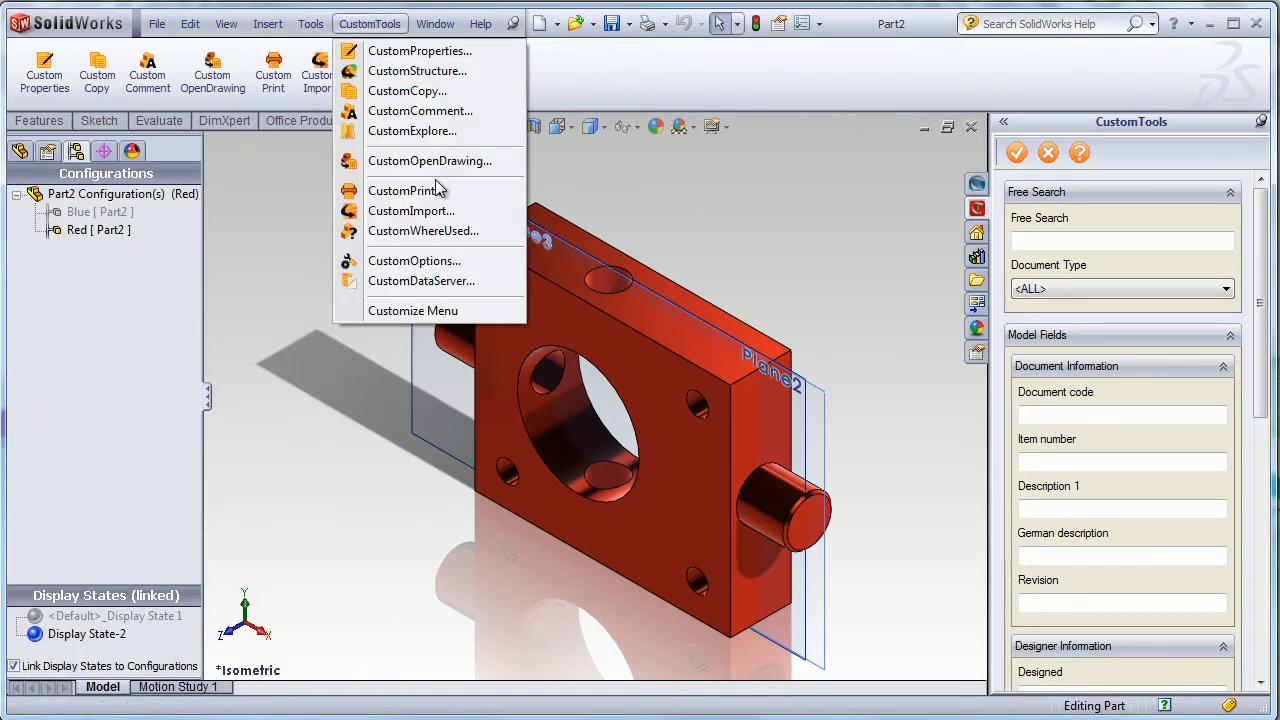
{"action": "left_click", "coordinate": [407, 258]}
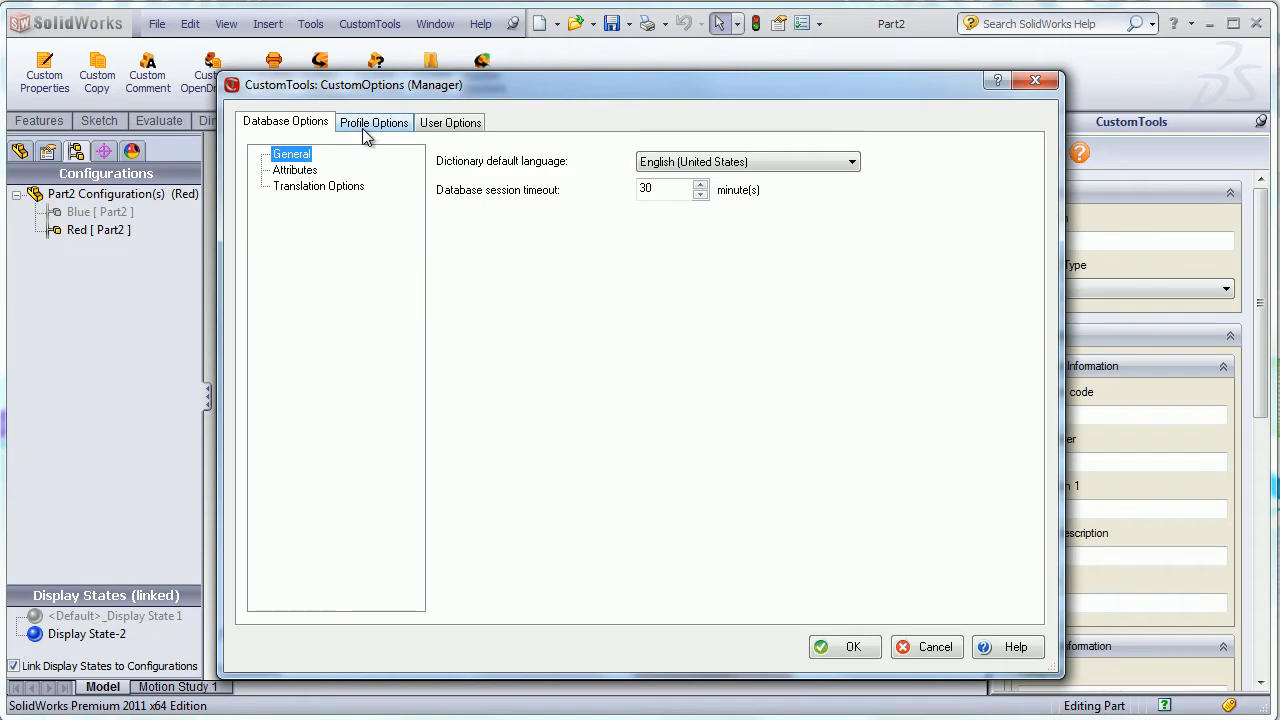
{"action": "left_click", "coordinate": [368, 124]}
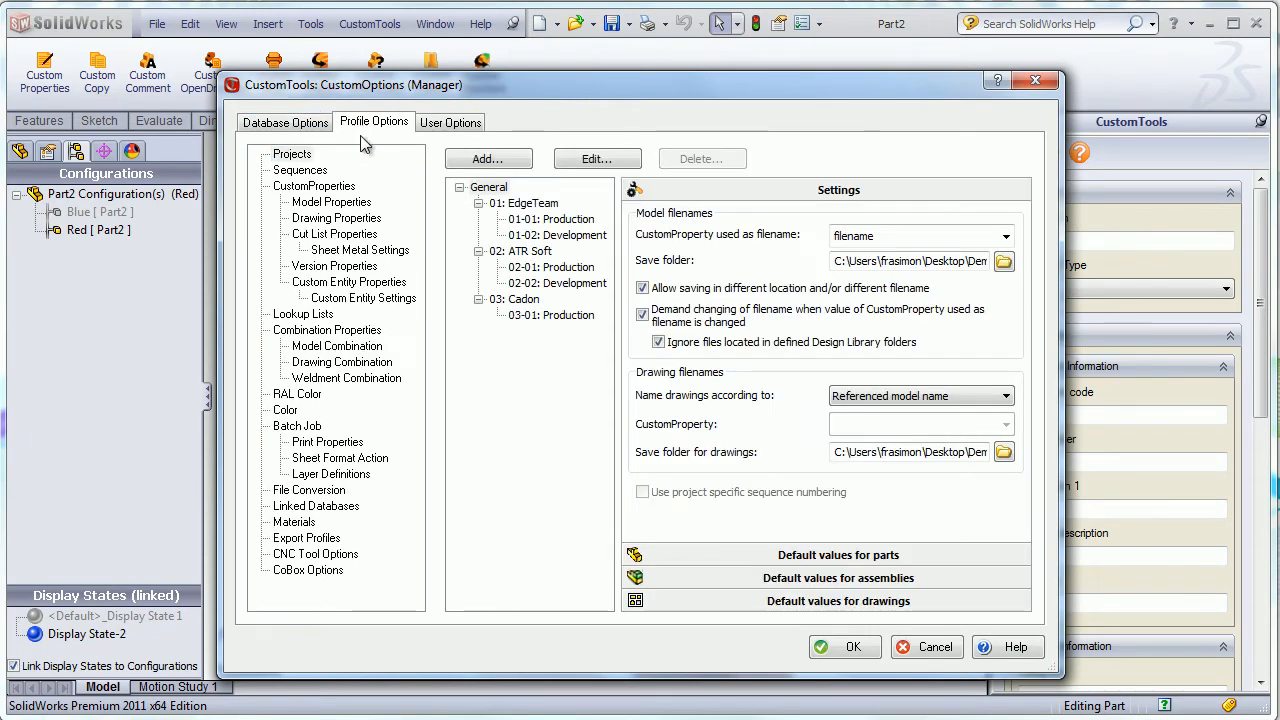
{"action": "left_click", "coordinate": [312, 204]}
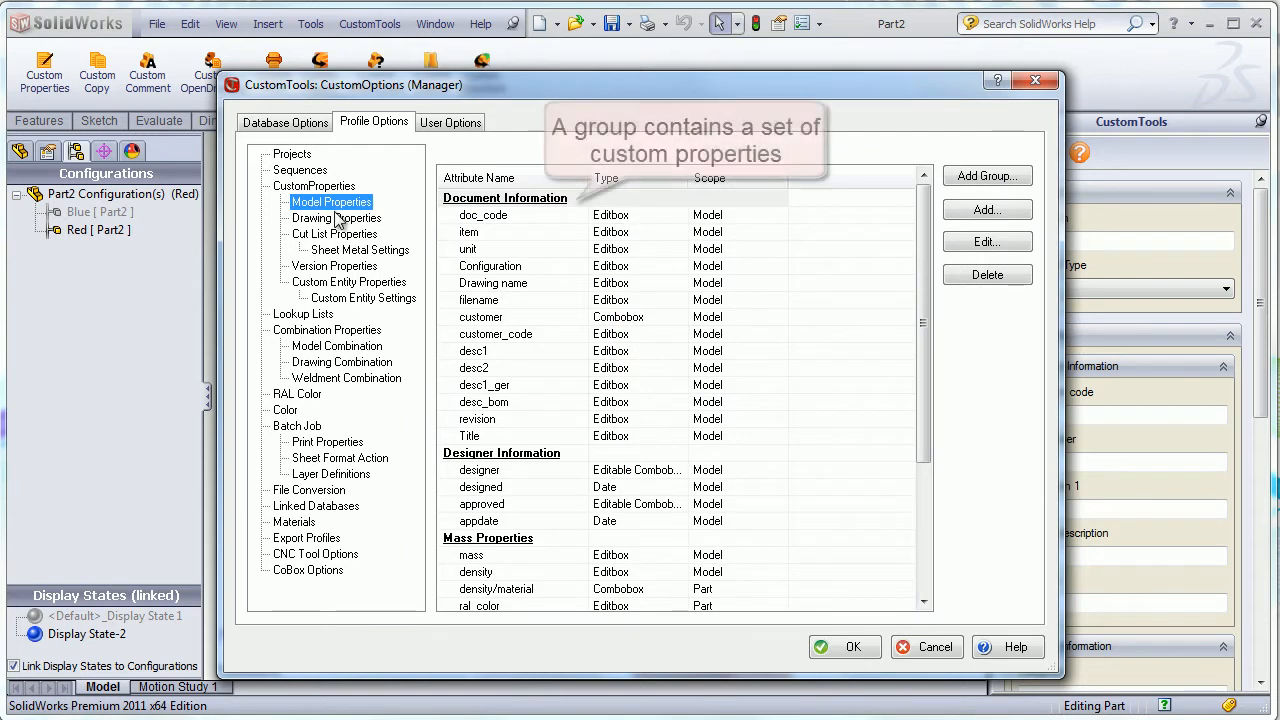
{"action": "left_click", "coordinate": [527, 203]}
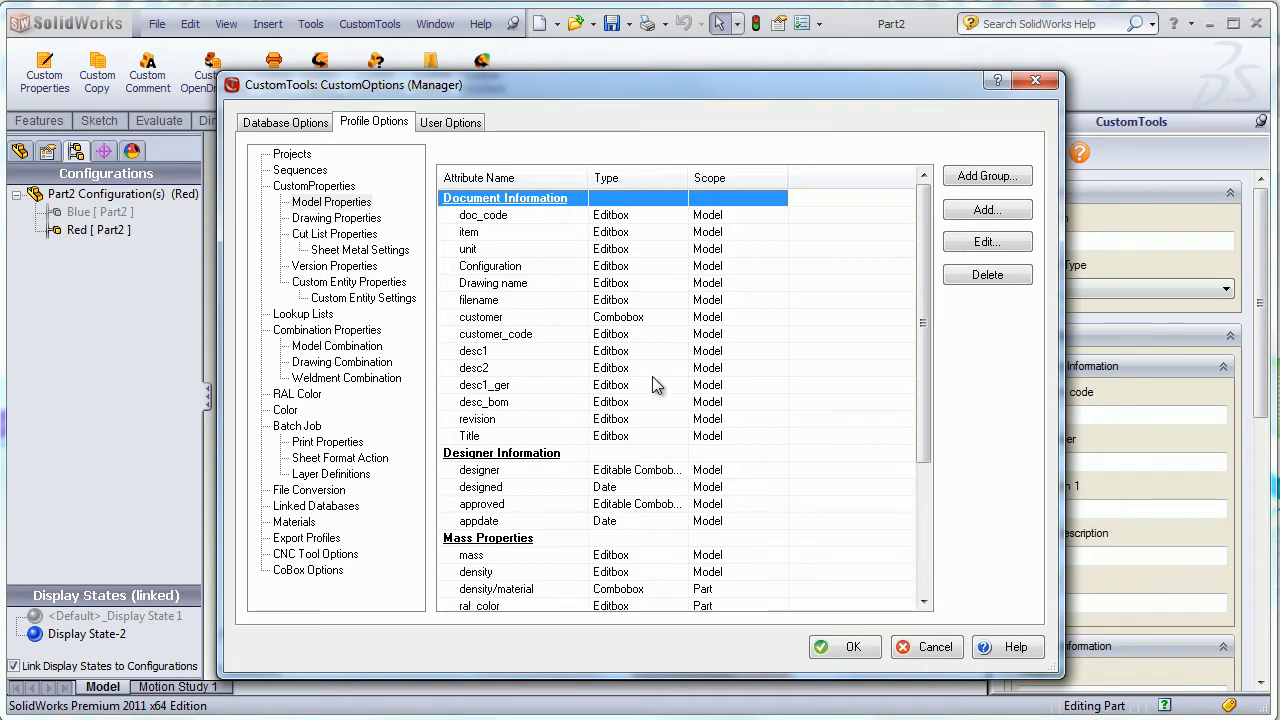
Start a new property after doc_code with attribute name and label GetCode, type Editbox and Model scope, leaving a value optional.
{"action": "left_click", "coordinate": [483, 216]}
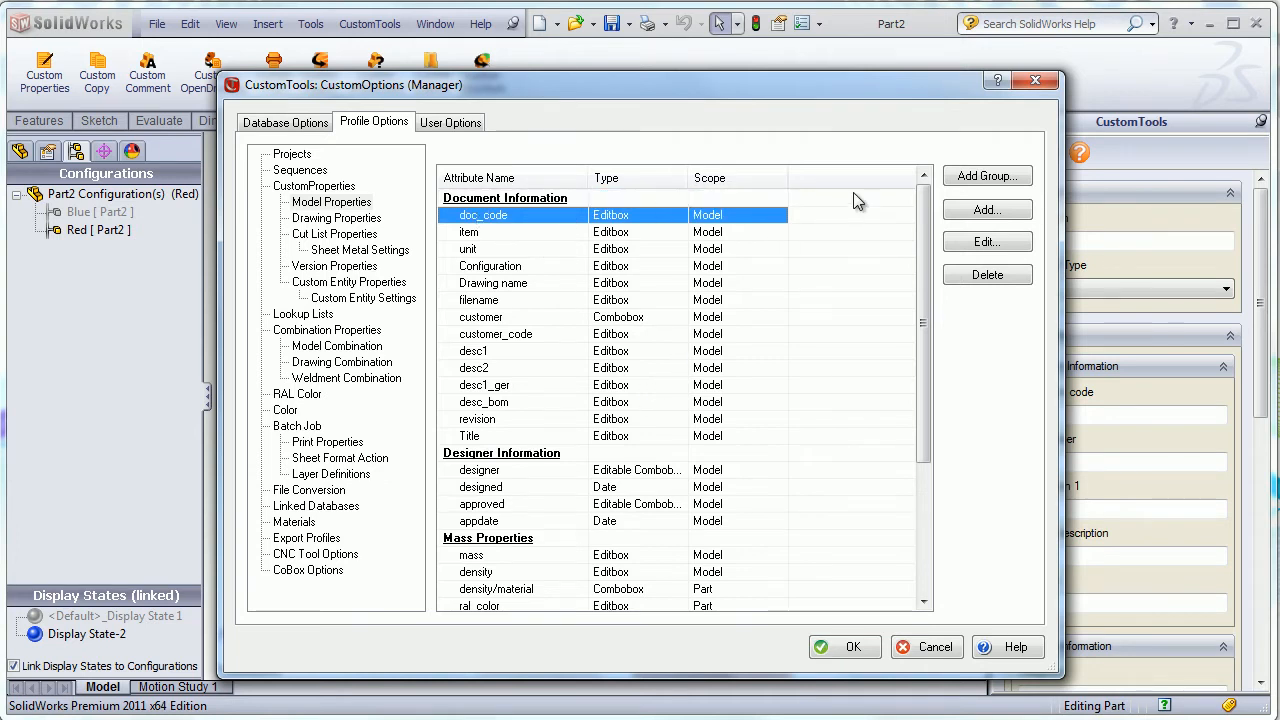
{"action": "left_click", "coordinate": [980, 211]}
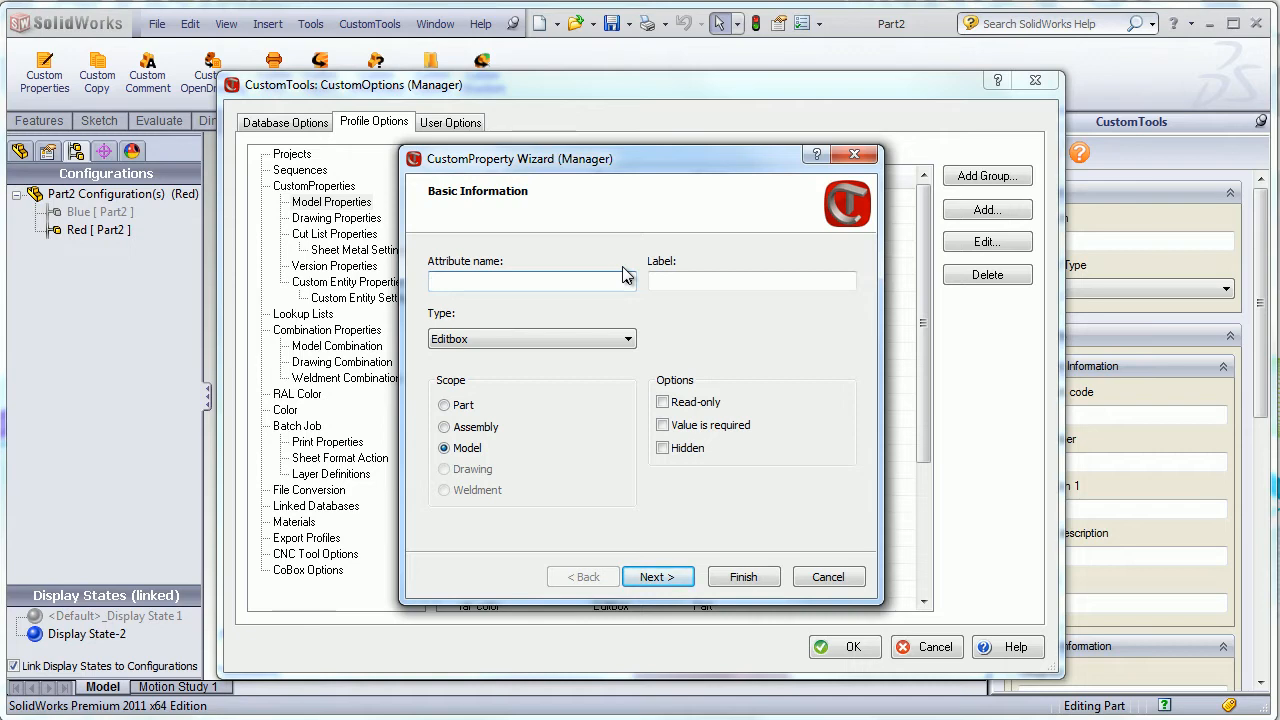
{"action": "type", "text": "GetCode"}
{"action": "left_click", "coordinate": [700, 283]}
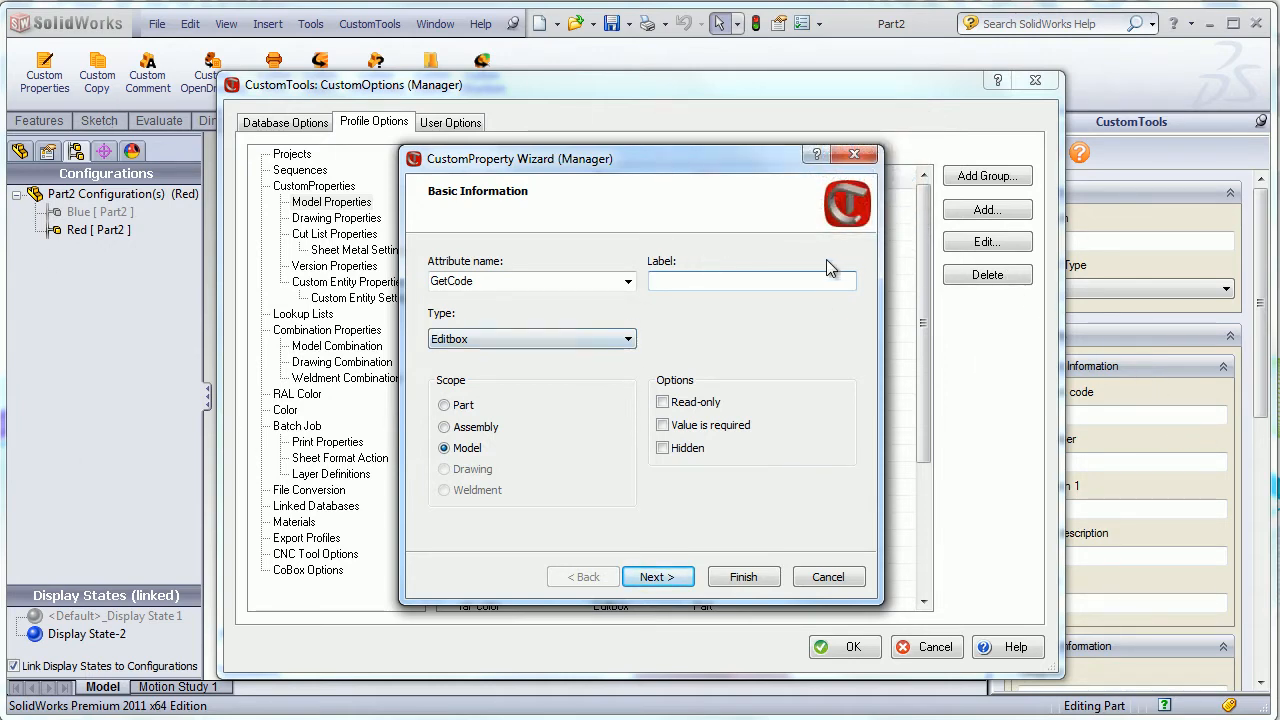
{"action": "type", "text": "Get"}
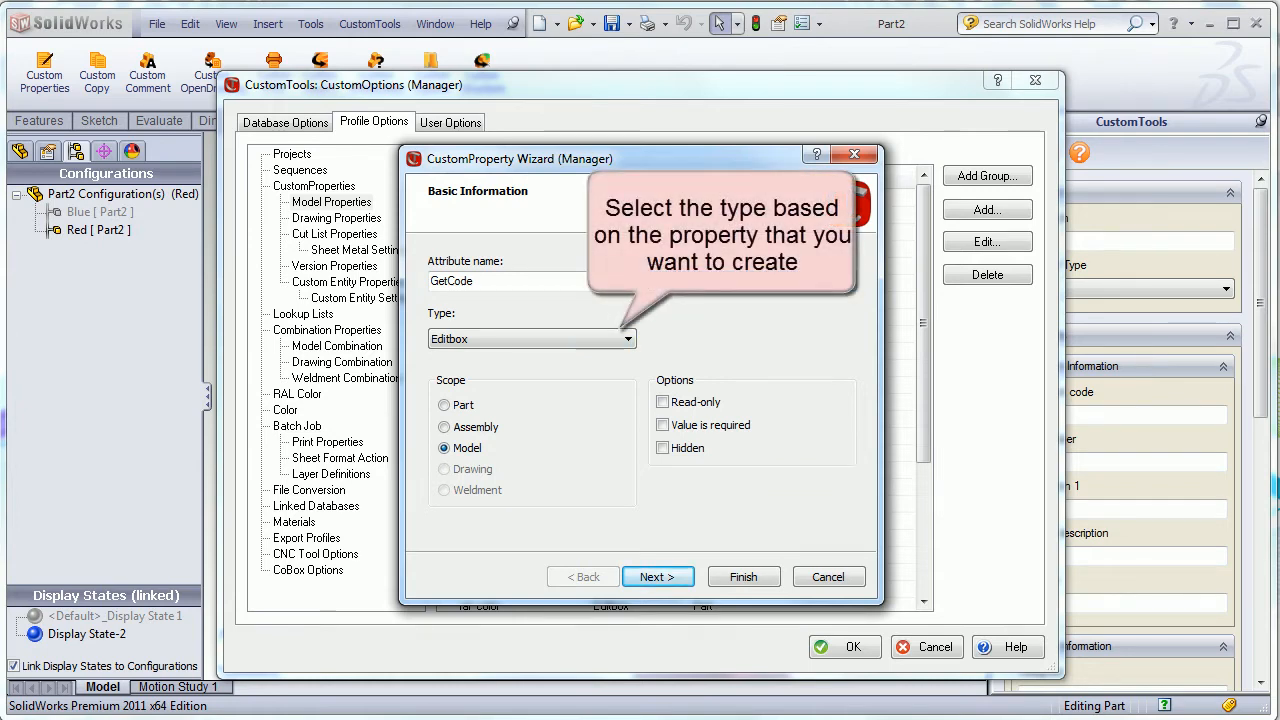
{"action": "left_click", "coordinate": [571, 340]}
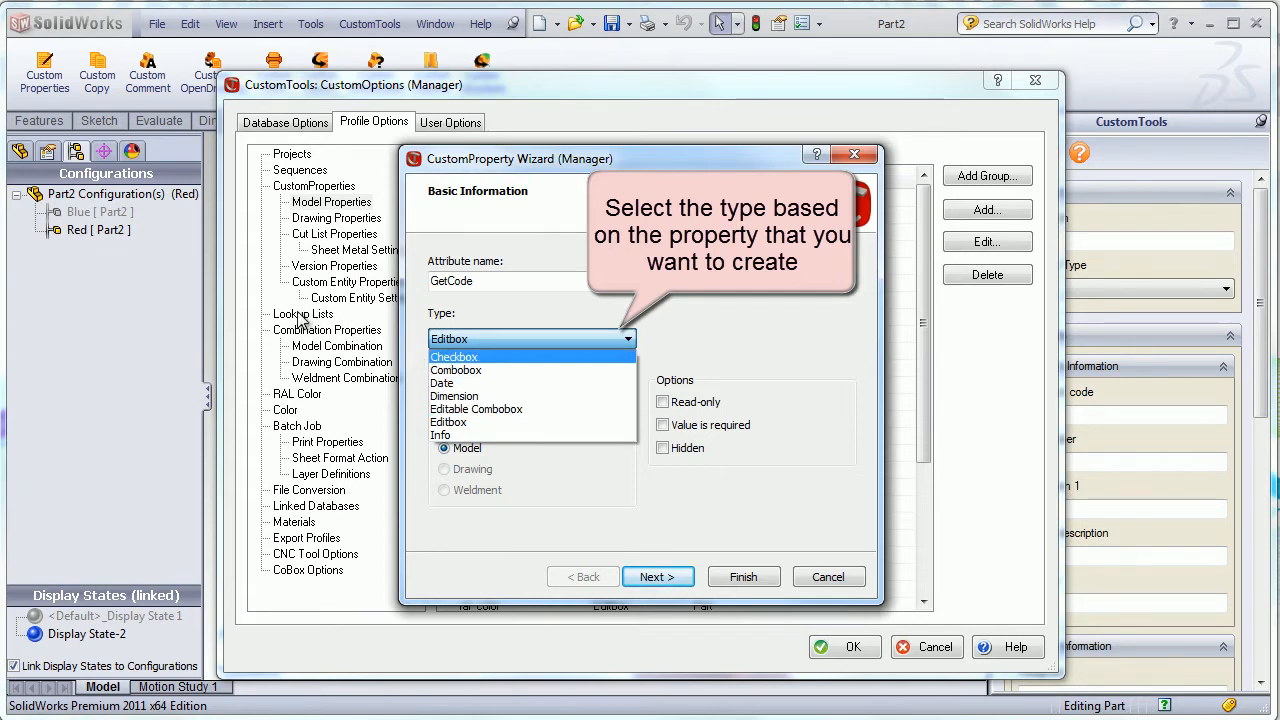
{"action": "left_click", "coordinate": [470, 432]}
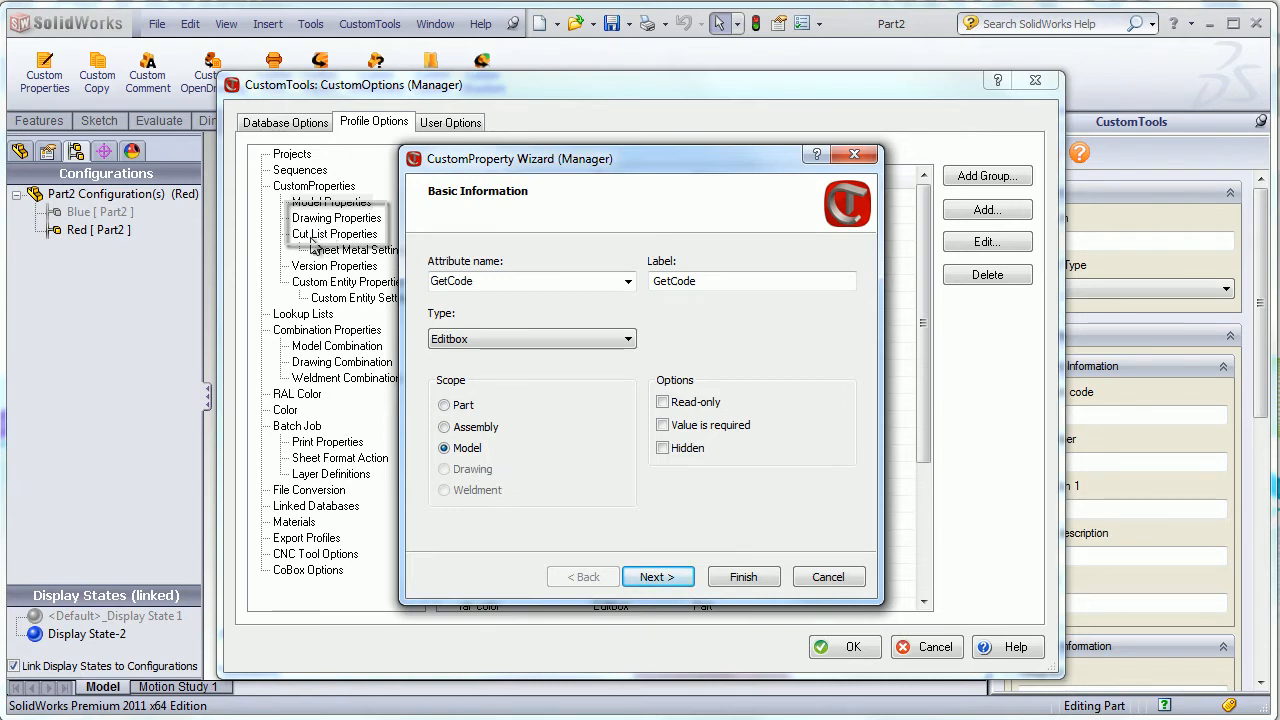
{"action": "left_click", "coordinate": [663, 426]}
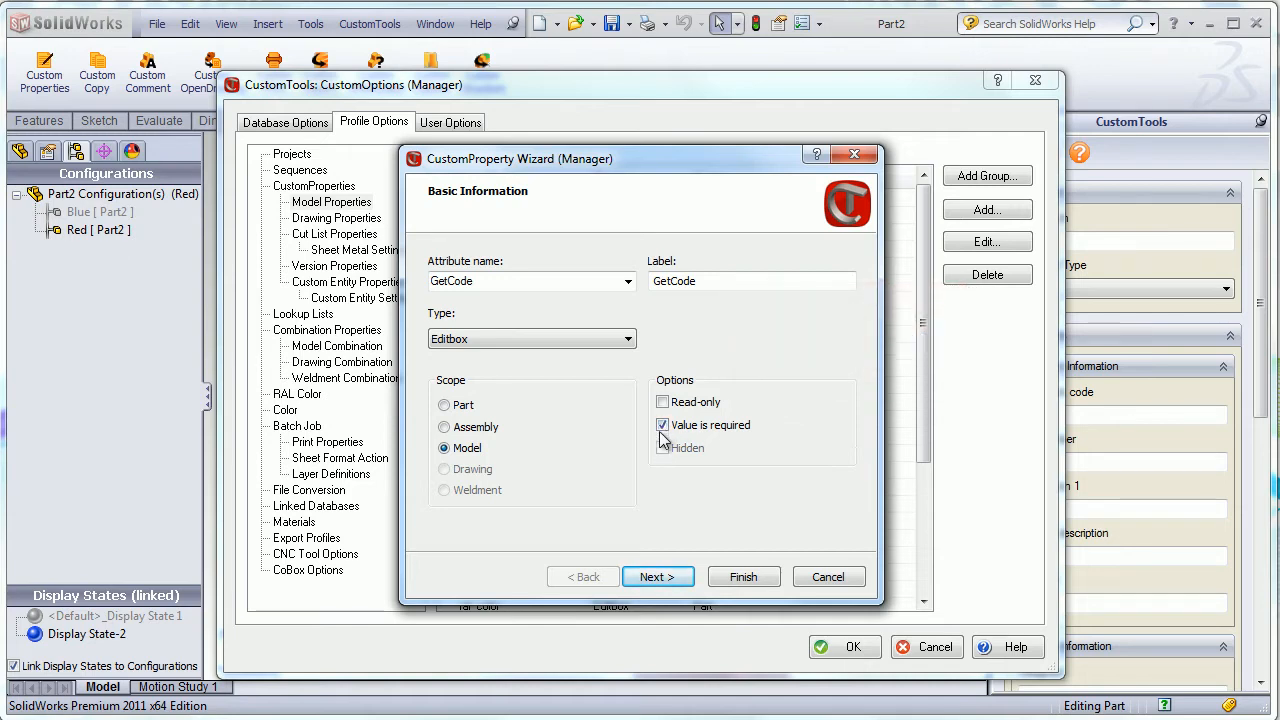
{"action": "left_click", "coordinate": [662, 426]}
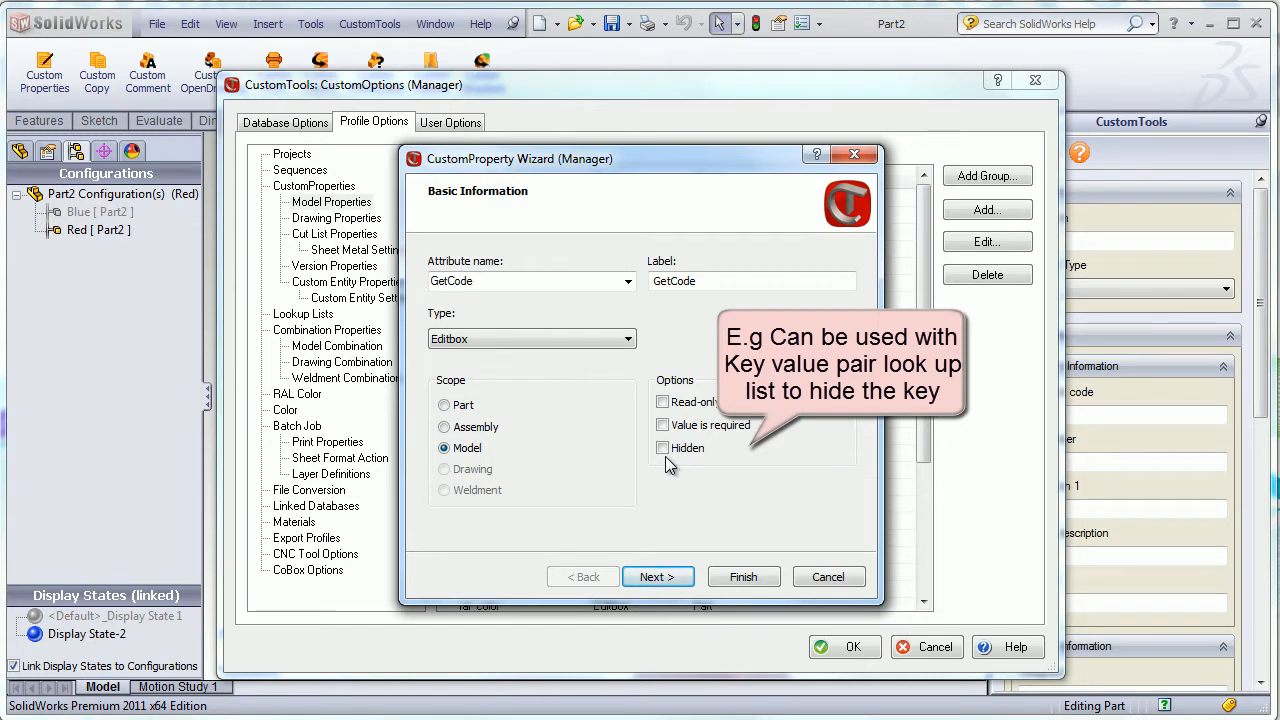
Review the before, after and button functions available for the GetCode property.
{"action": "left_click", "coordinate": [675, 580]}
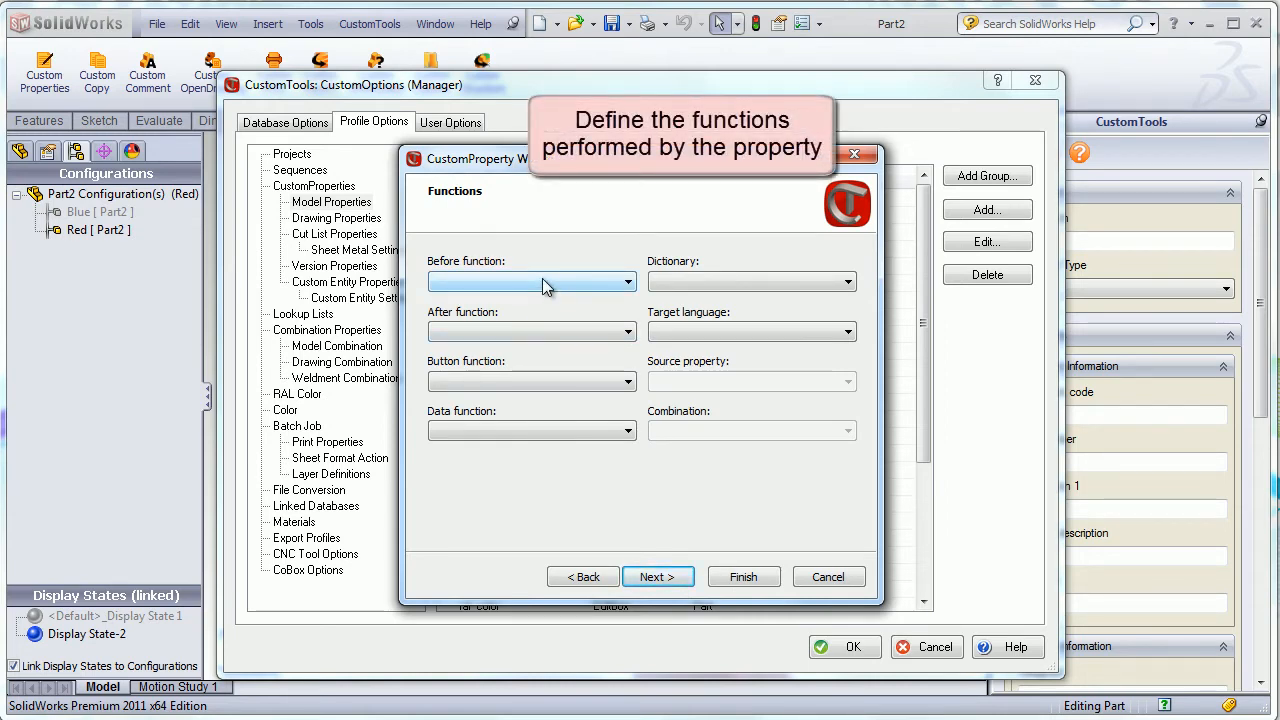
{"action": "left_click", "coordinate": [542, 280]}
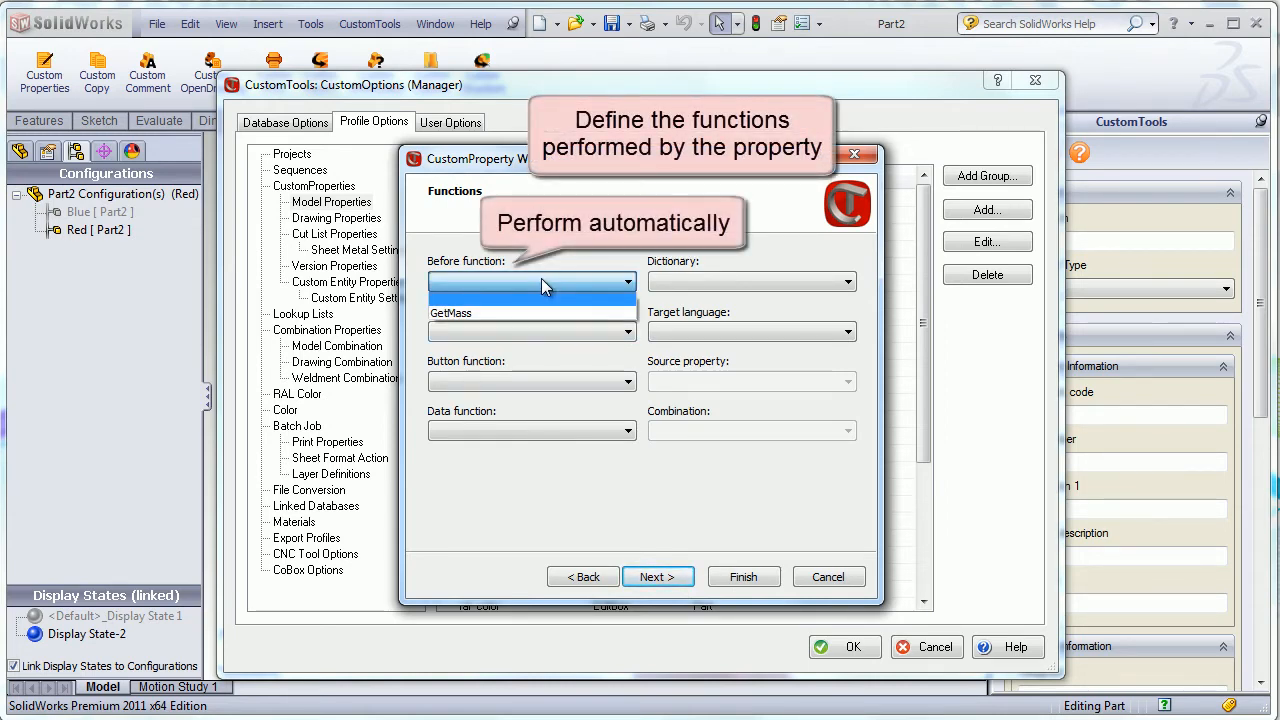
{"action": "left_click", "coordinate": [541, 280]}
{"action": "left_click", "coordinate": [528, 329]}
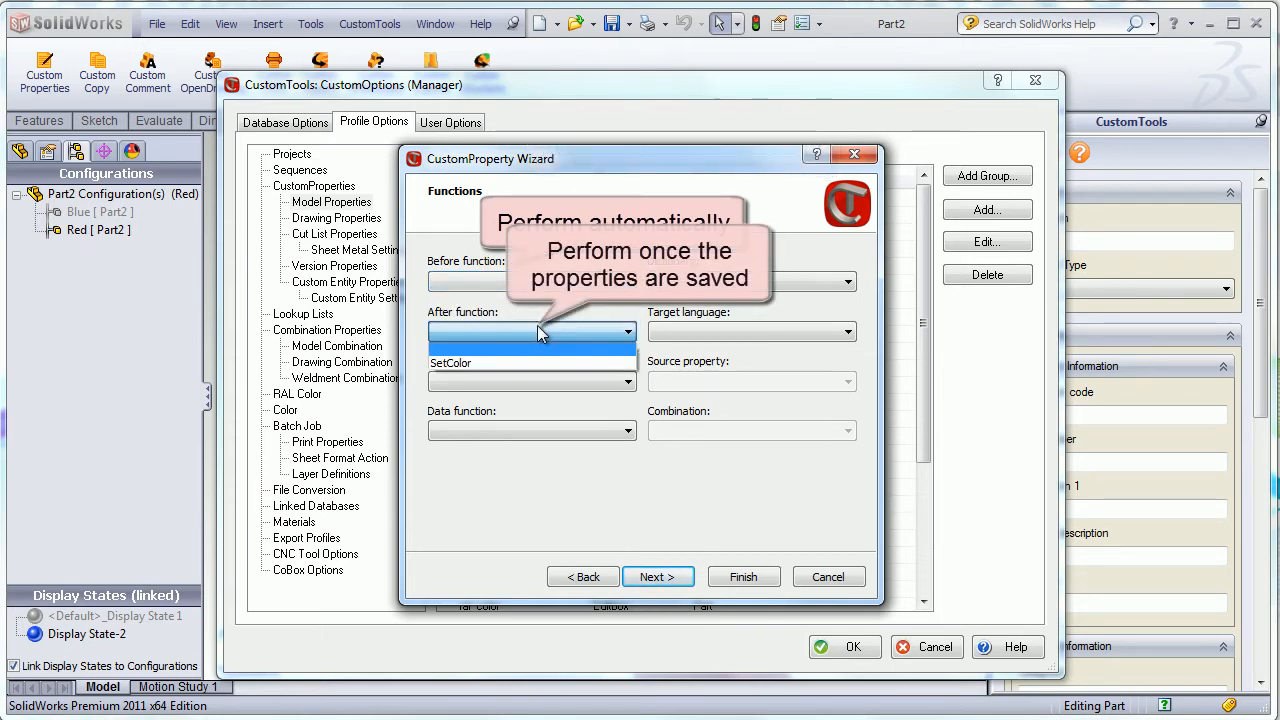
{"action": "left_click", "coordinate": [463, 332]}
{"action": "left_click", "coordinate": [465, 380]}
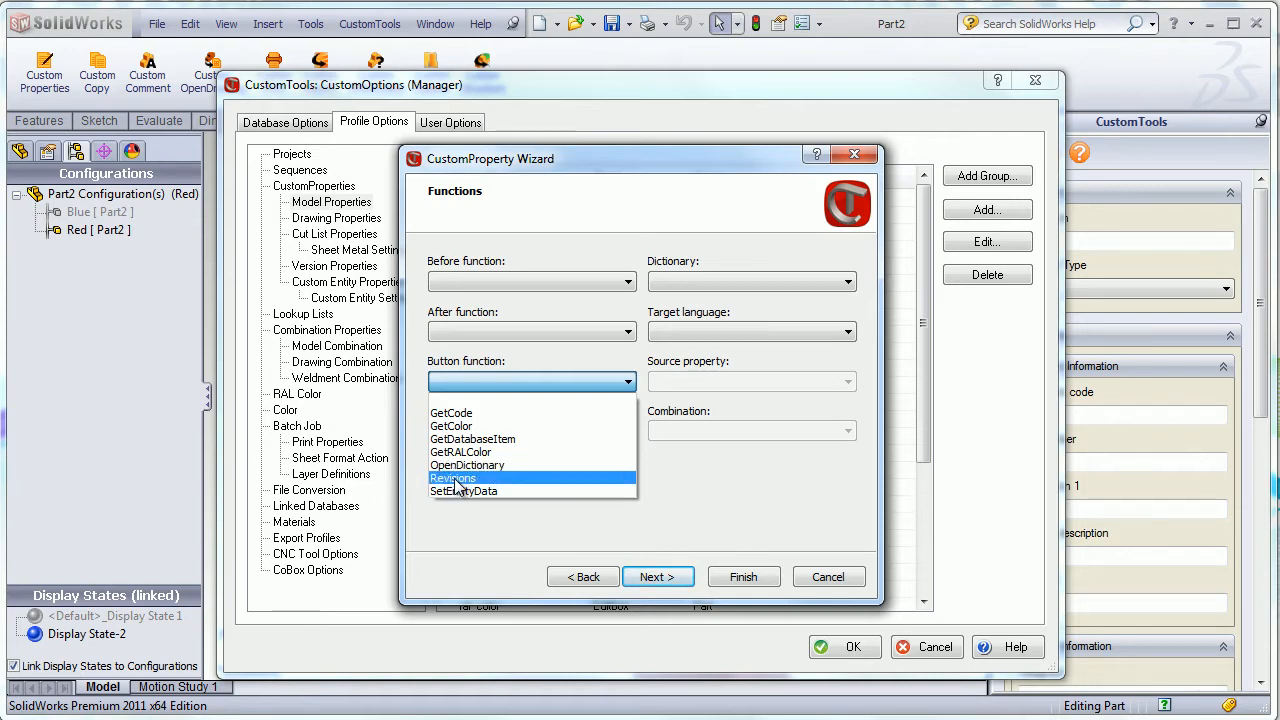
{"action": "left_click", "coordinate": [505, 377]}
Set the property's data function to GetCombinationValue and review the combinations it can use.
{"action": "left_click", "coordinate": [484, 431]}
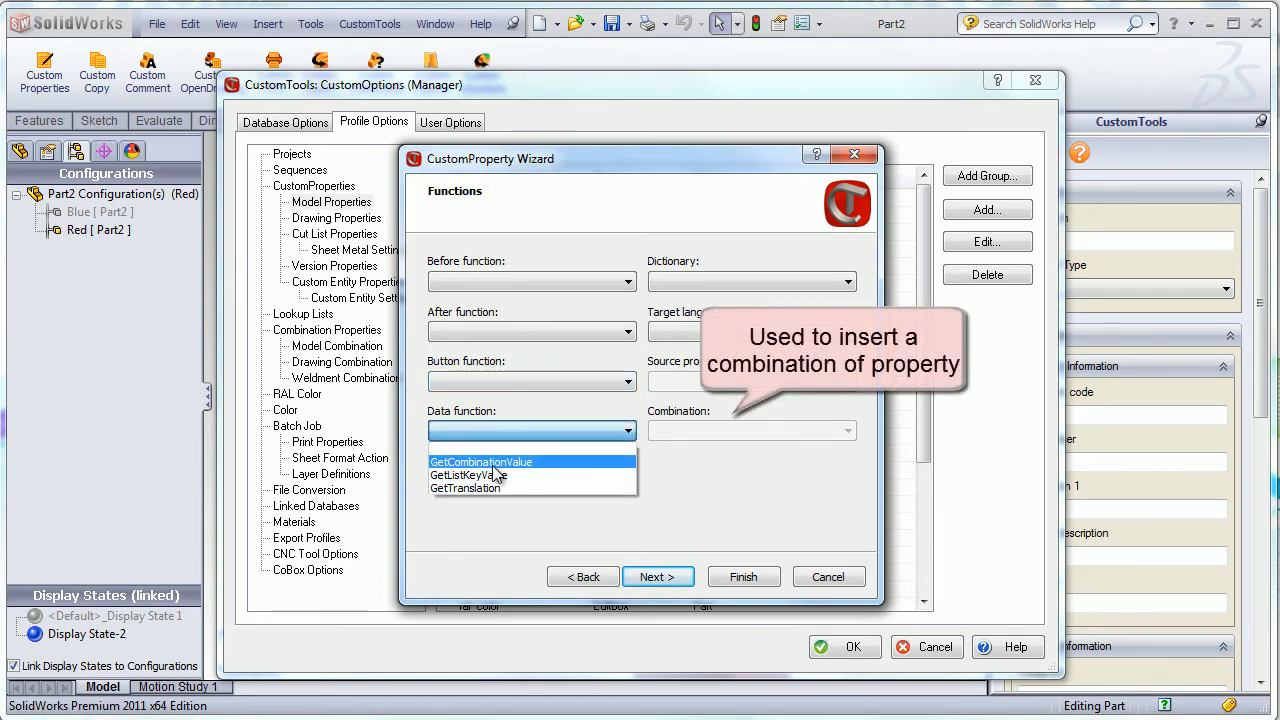
{"action": "left_click", "coordinate": [492, 465]}
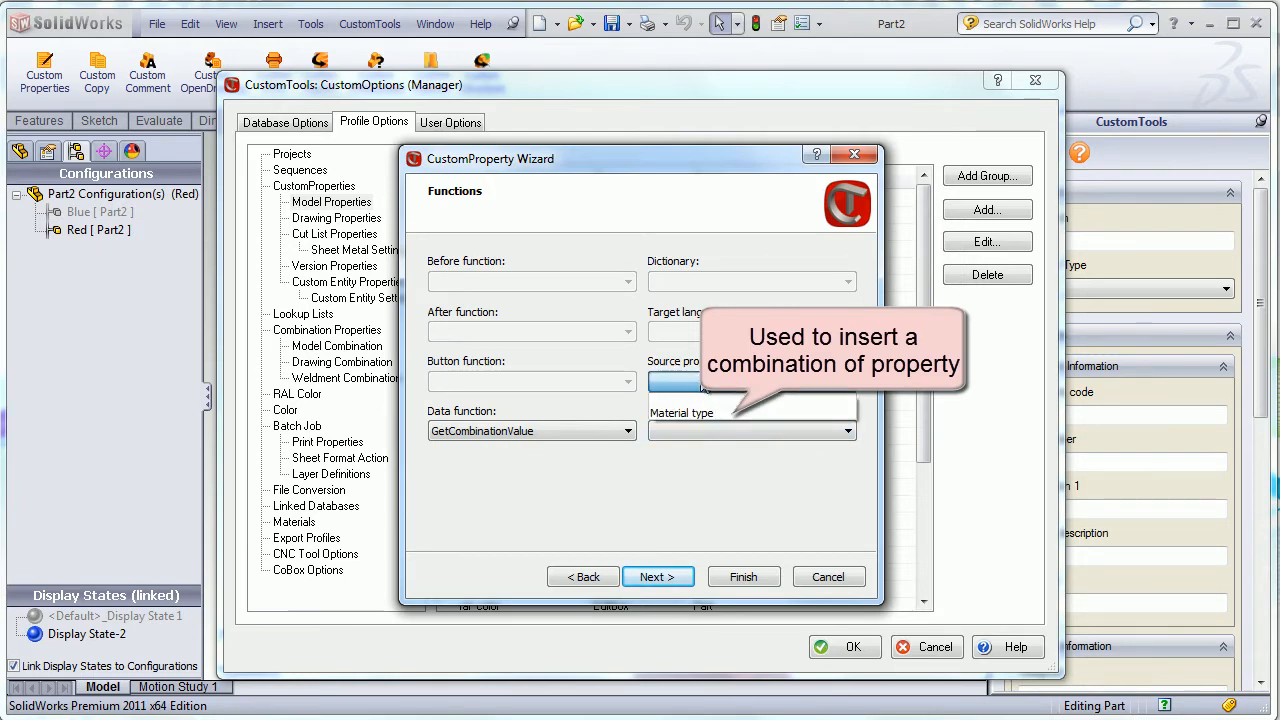
{"action": "left_click", "coordinate": [723, 431]}
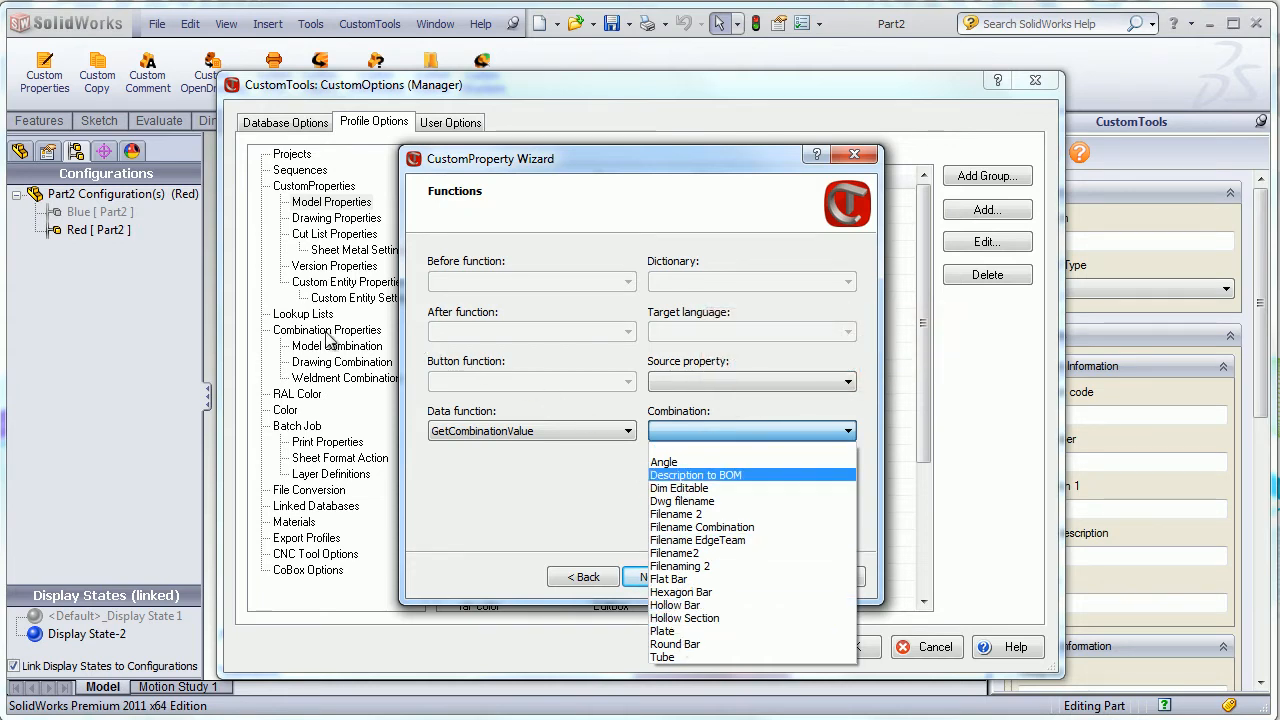
Set the data function to GetListKeyValue with Customer as the source property, and review the remaining data function choices.
{"action": "left_click", "coordinate": [541, 435]}
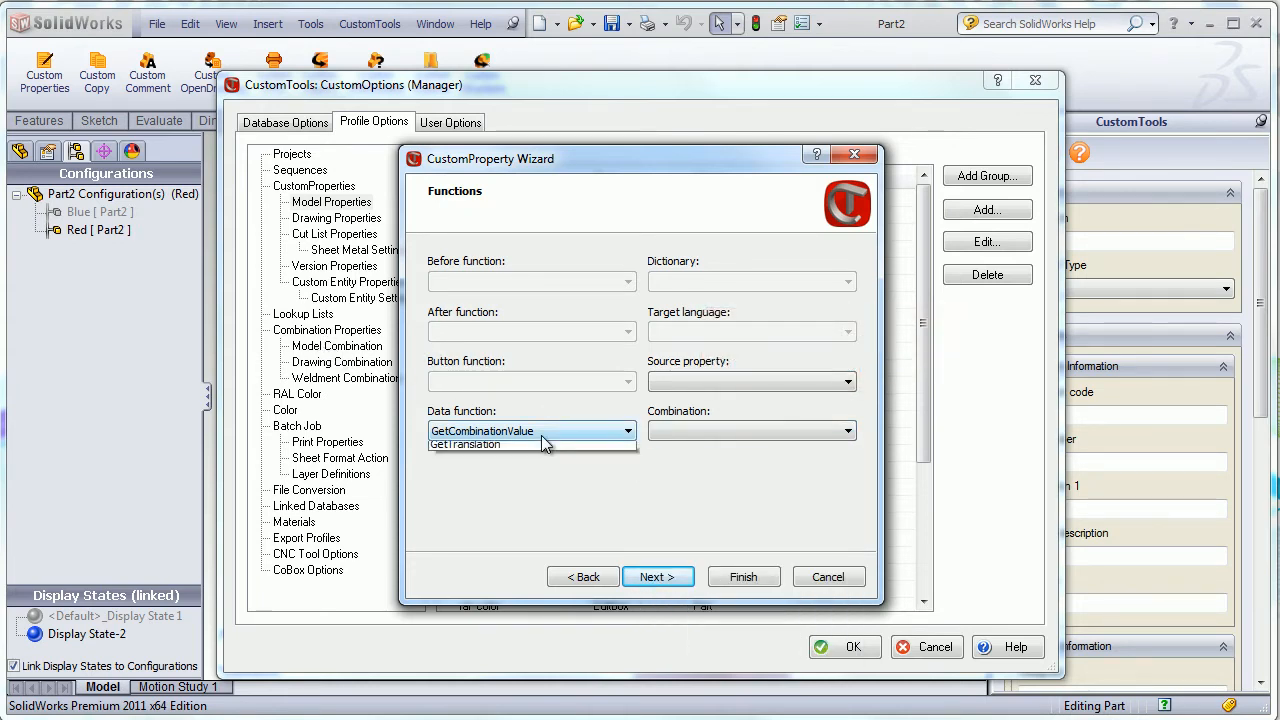
{"action": "left_click", "coordinate": [523, 475]}
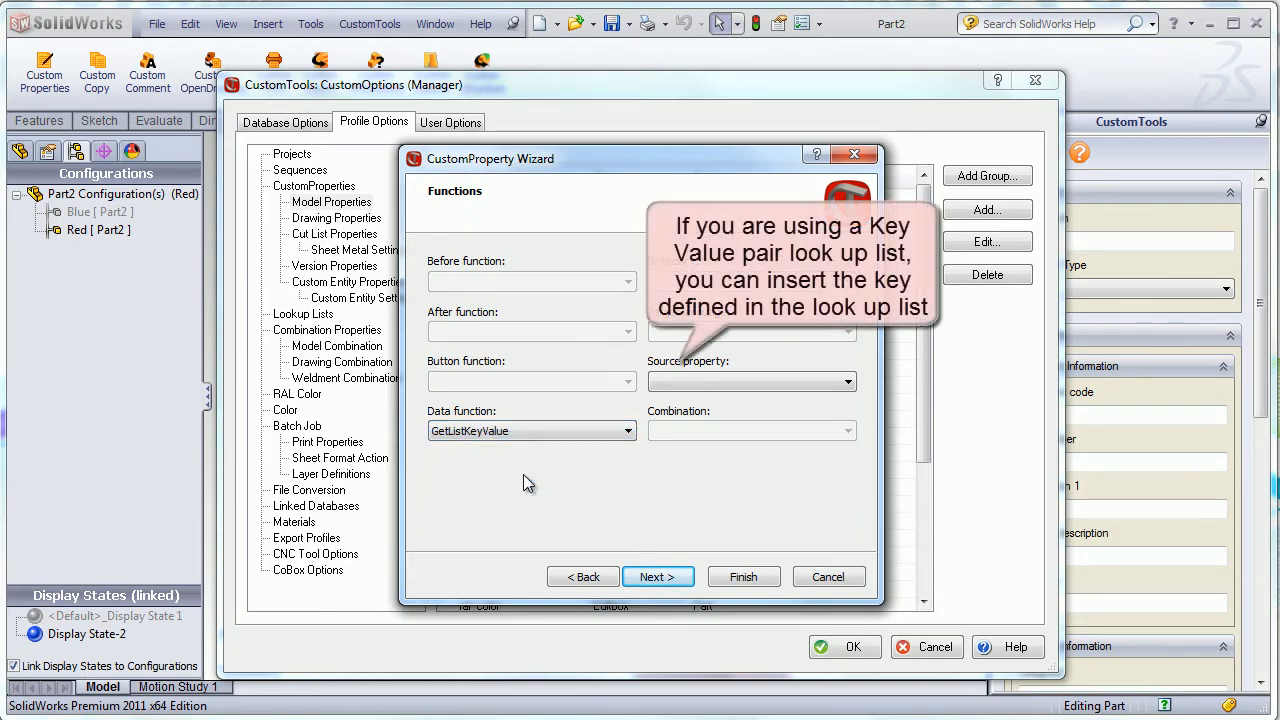
{"action": "left_click", "coordinate": [679, 384]}
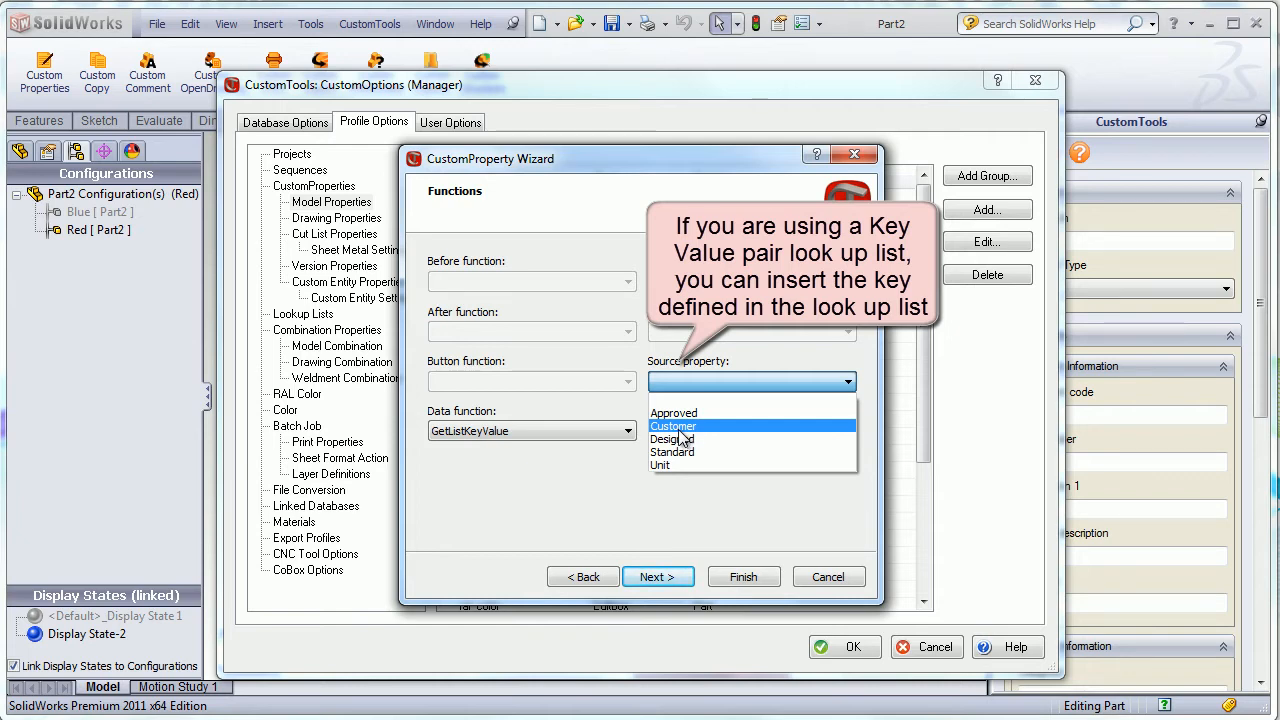
{"action": "left_click", "coordinate": [679, 428]}
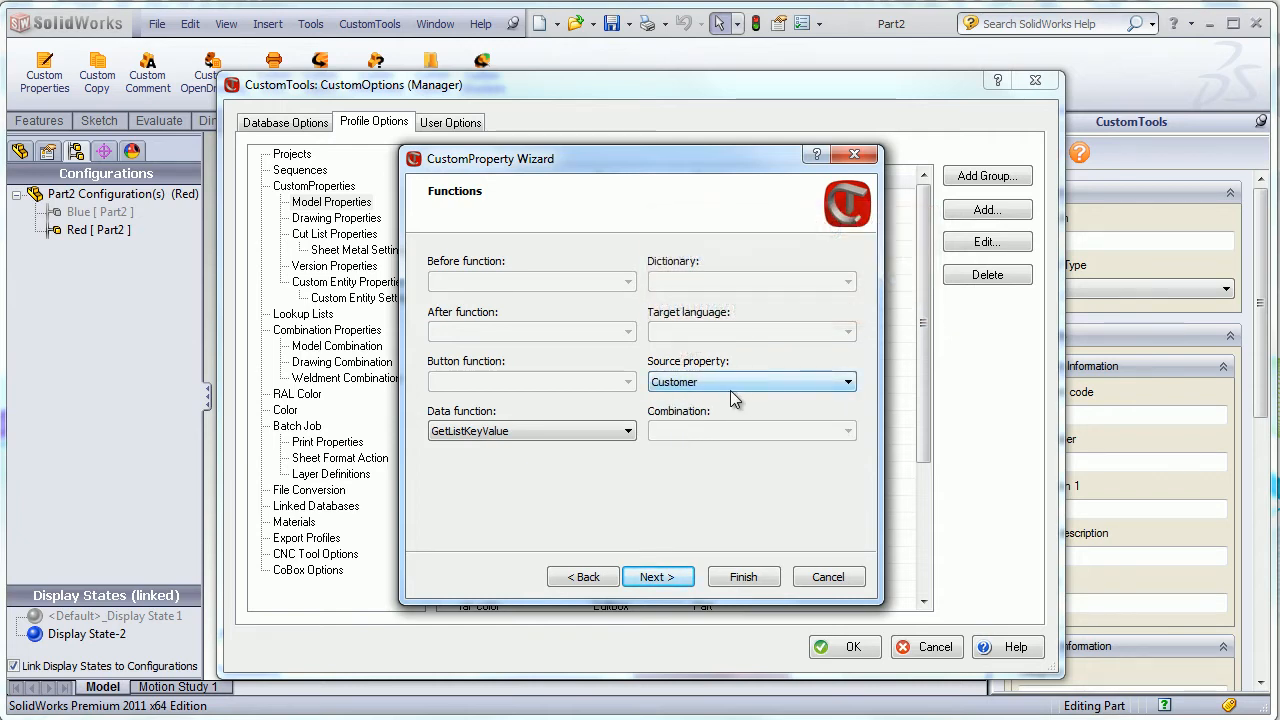
{"action": "left_click", "coordinate": [592, 429]}
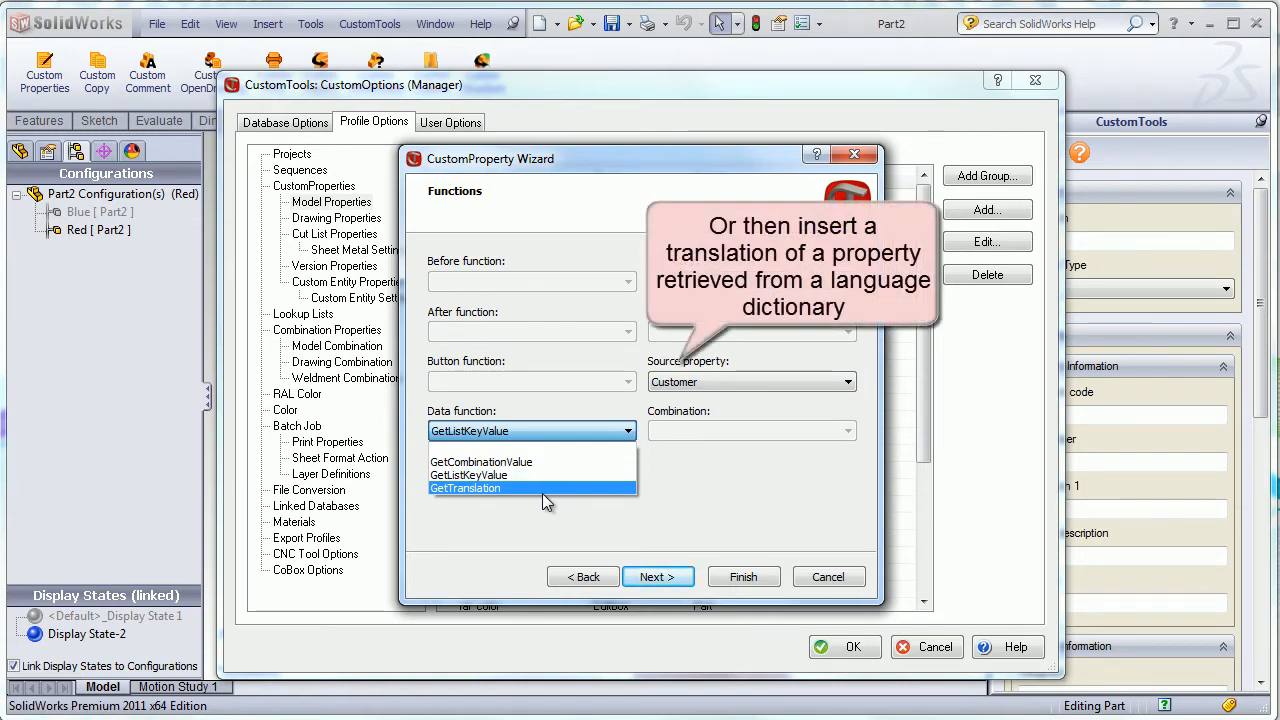
Set the database search group to Navision Item, review the remaining wizard options and cancel the new property.
{"action": "left_click", "coordinate": [651, 578]}
{"action": "left_click", "coordinate": [655, 577]}
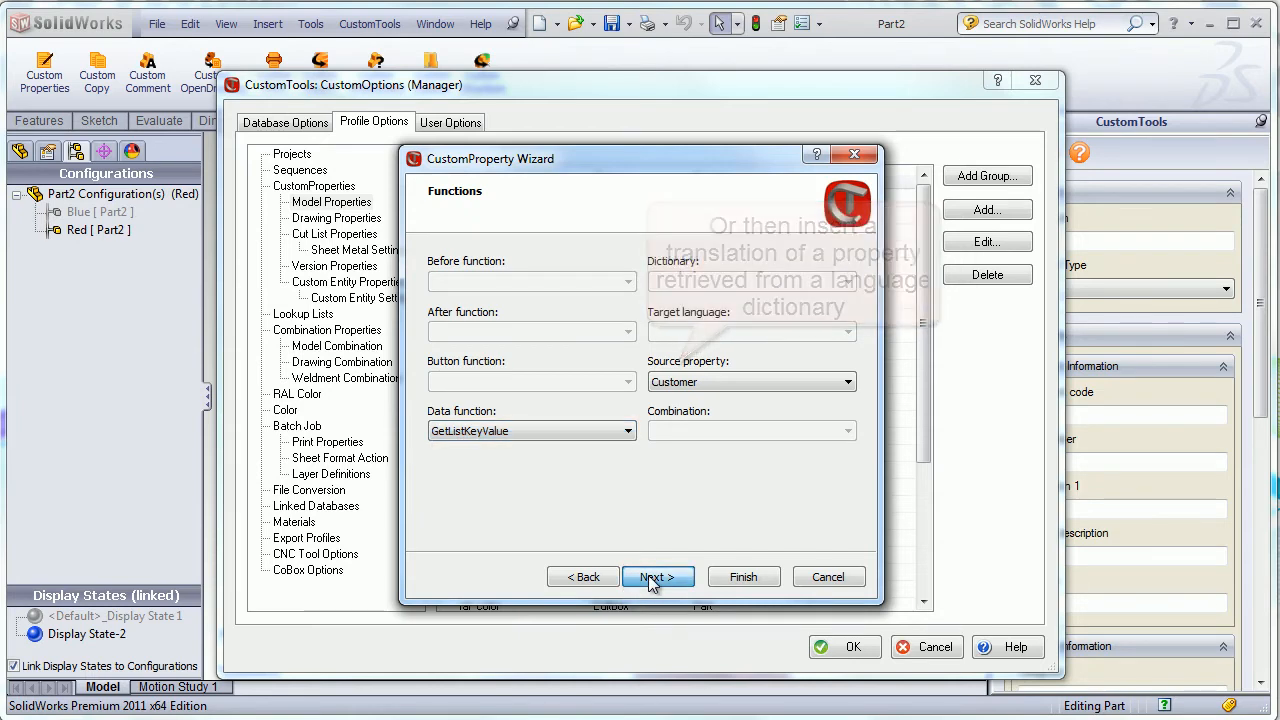
{"action": "left_click", "coordinate": [493, 277]}
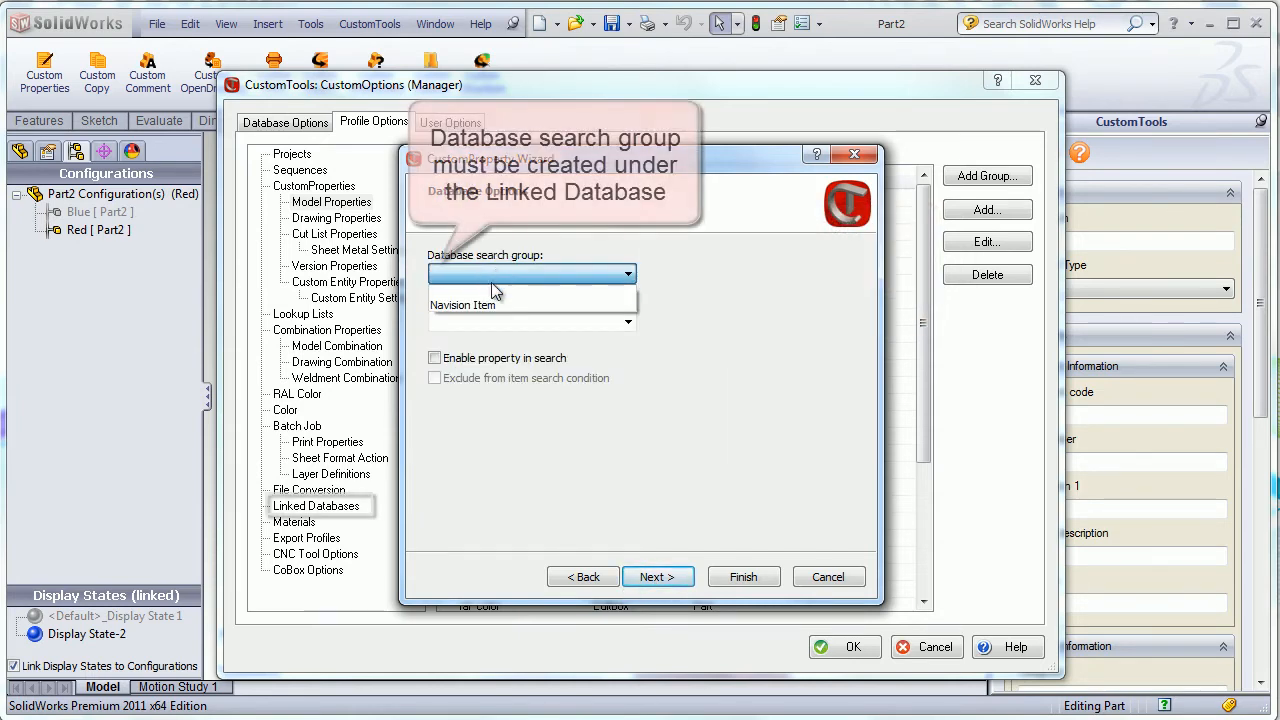
{"action": "left_click", "coordinate": [483, 303]}
{"action": "left_click", "coordinate": [630, 326]}
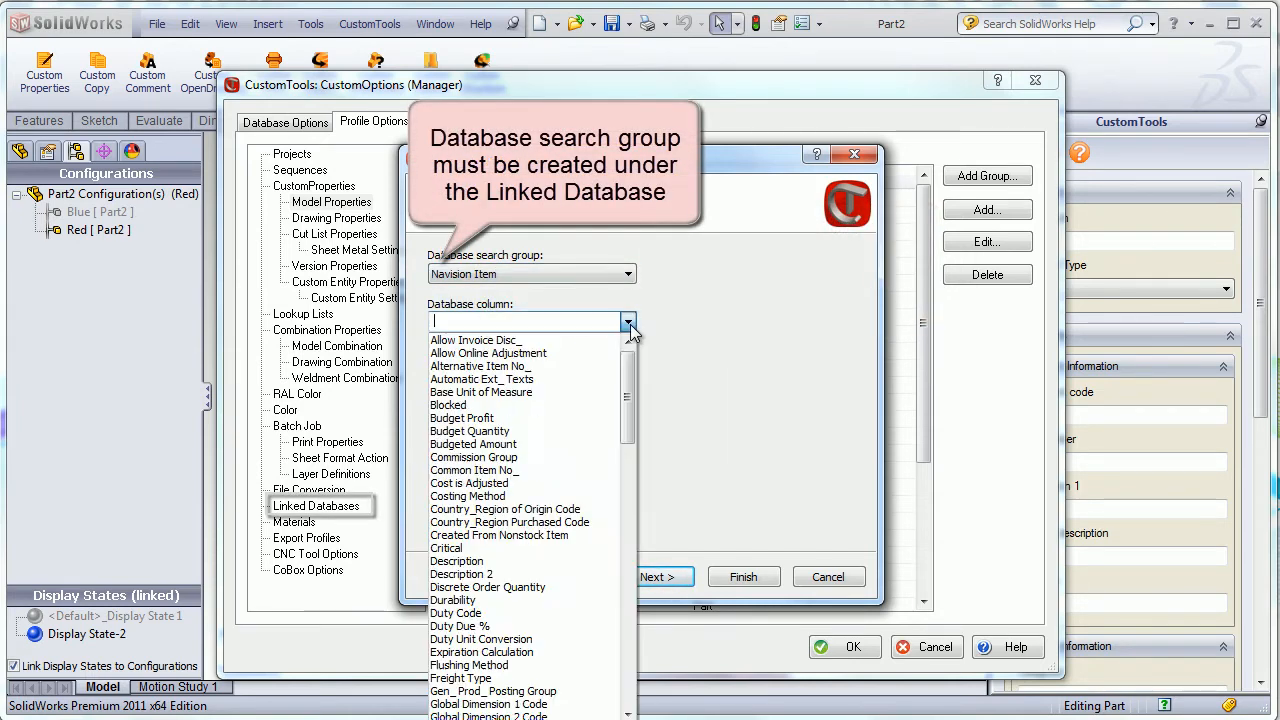
{"action": "left_click", "coordinate": [626, 325]}
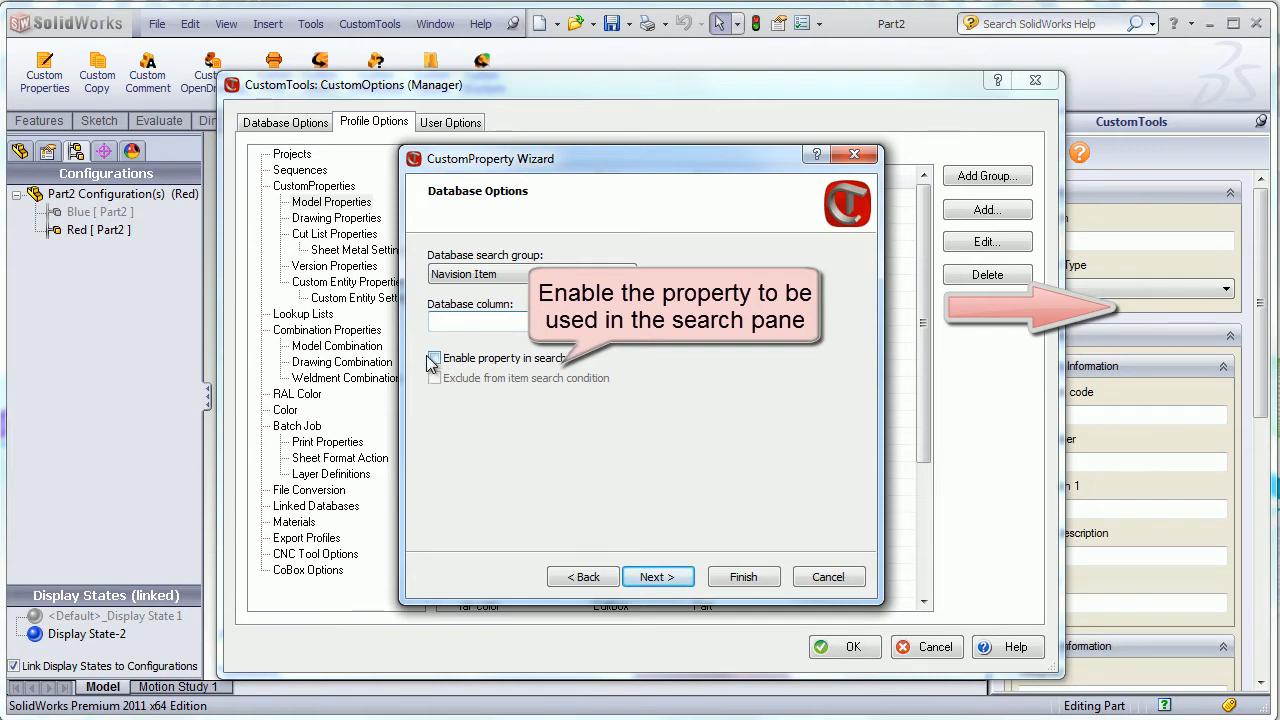
{"action": "left_click", "coordinate": [669, 588]}
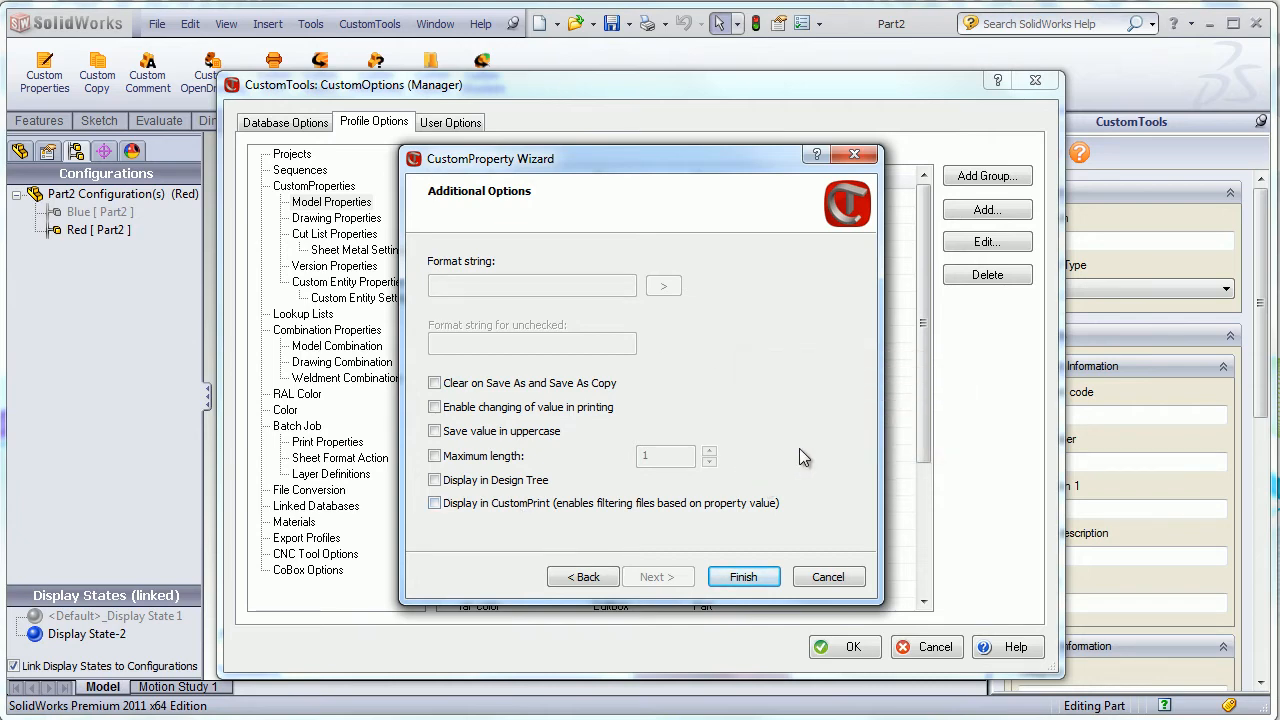
{"action": "left_click", "coordinate": [825, 577]}
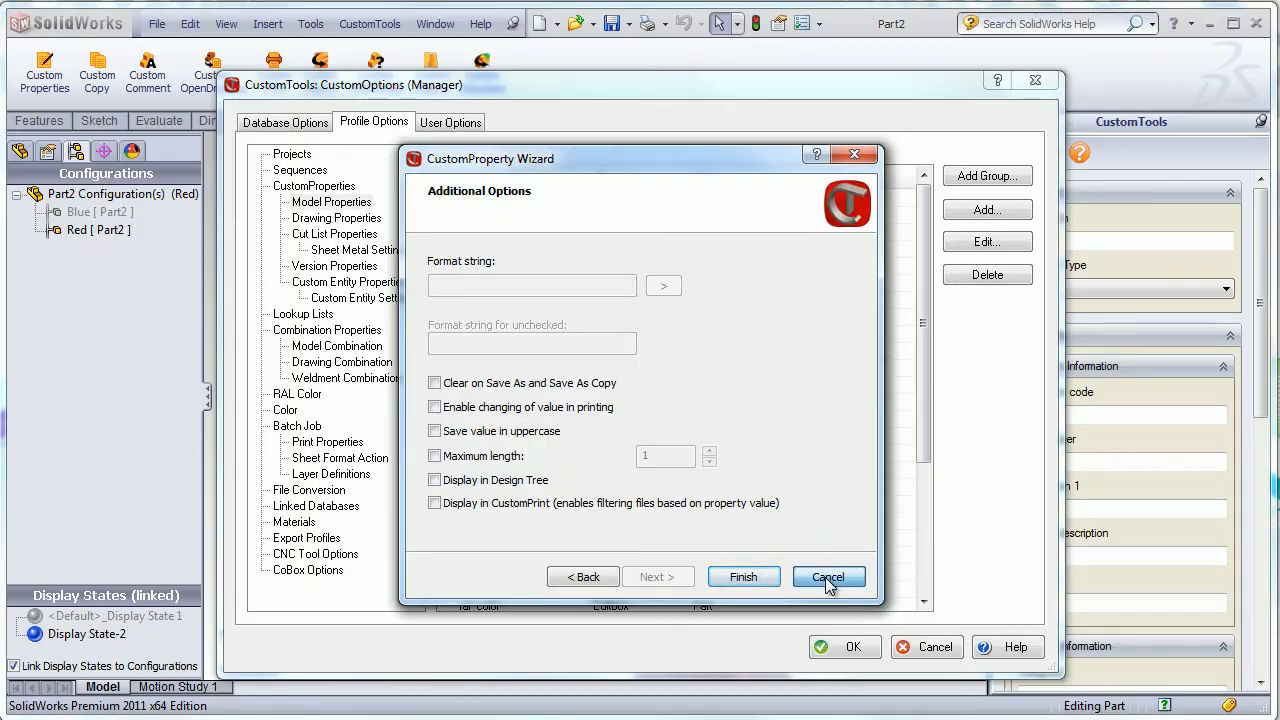
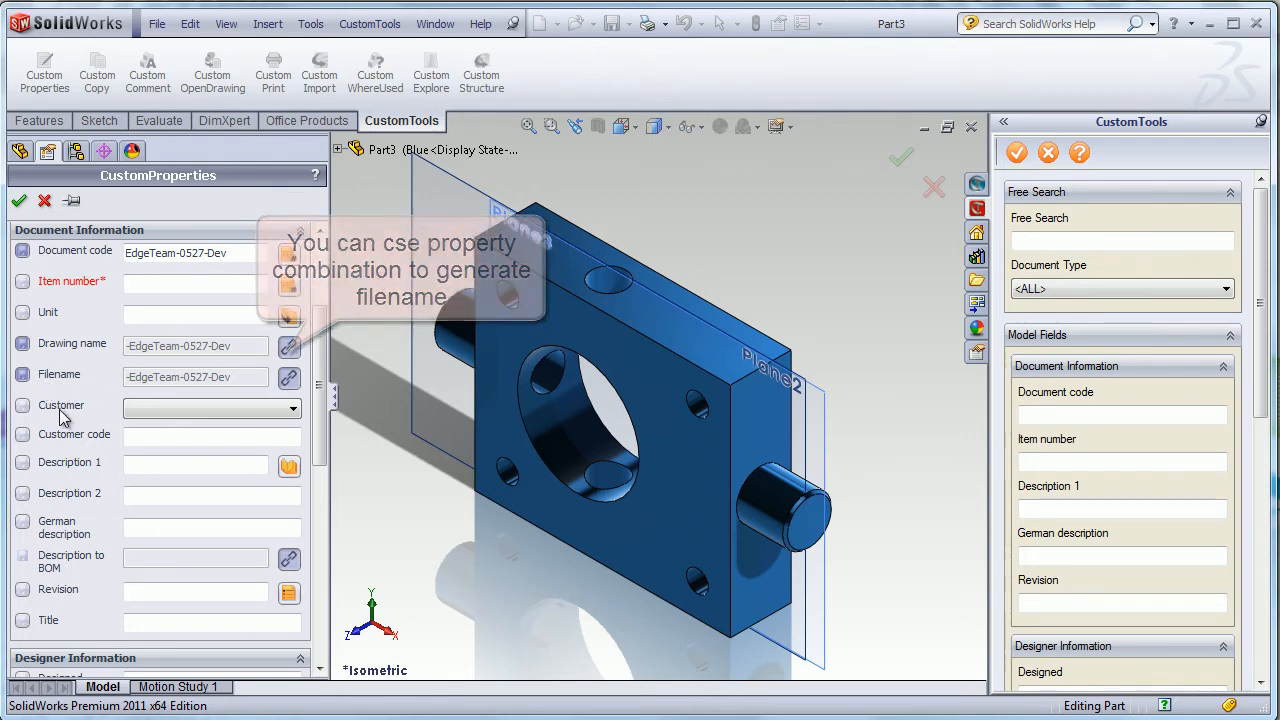
Choose Furniture House Ltd as the customer in Part3's Document Information and close CustomProperties without saving.
{"action": "left_click", "coordinate": [162, 409]}
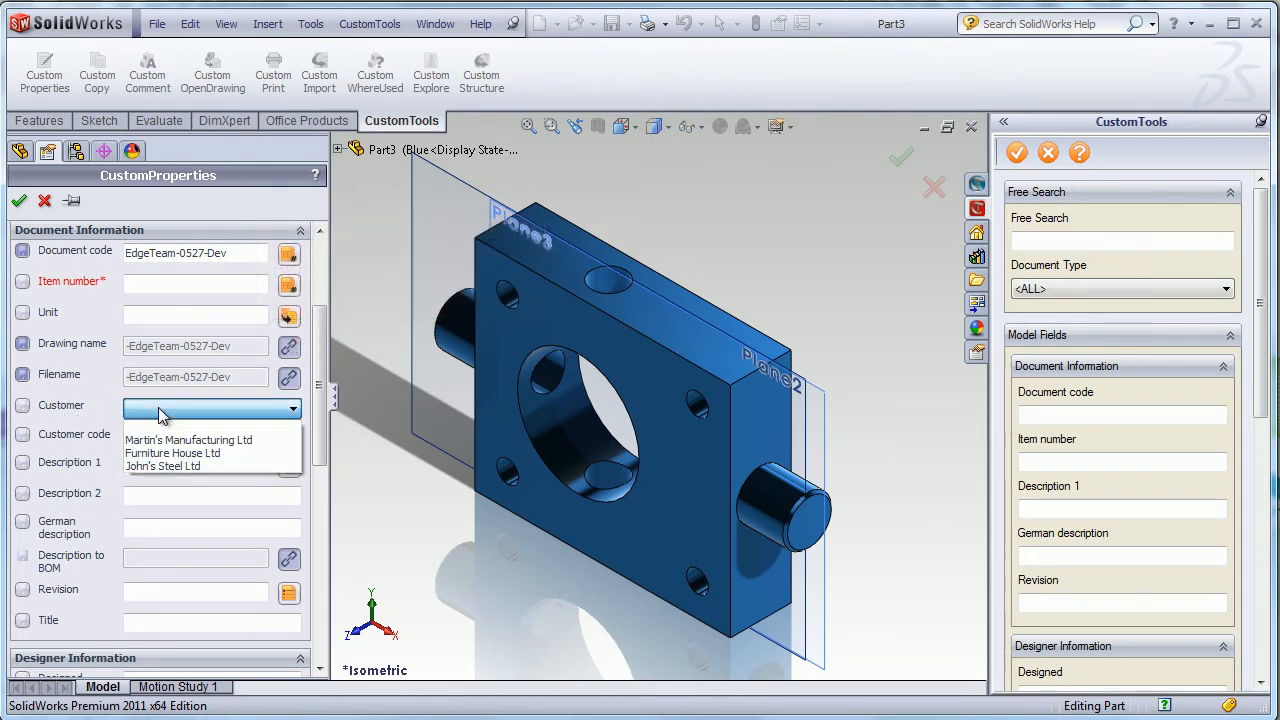
{"action": "left_click", "coordinate": [166, 449]}
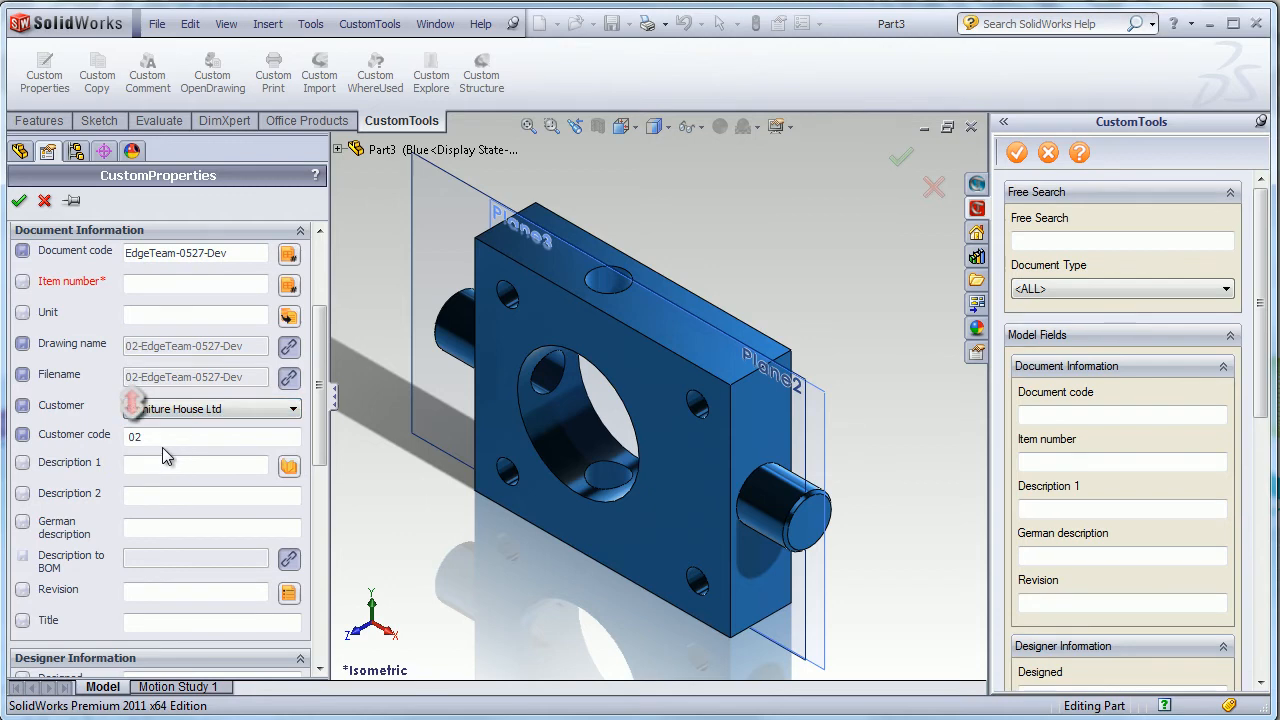
{"action": "left_click", "coordinate": [45, 203]}
Open CustomOptions at the profile's Projects settings and select the General project.
{"action": "left_click", "coordinate": [366, 27]}
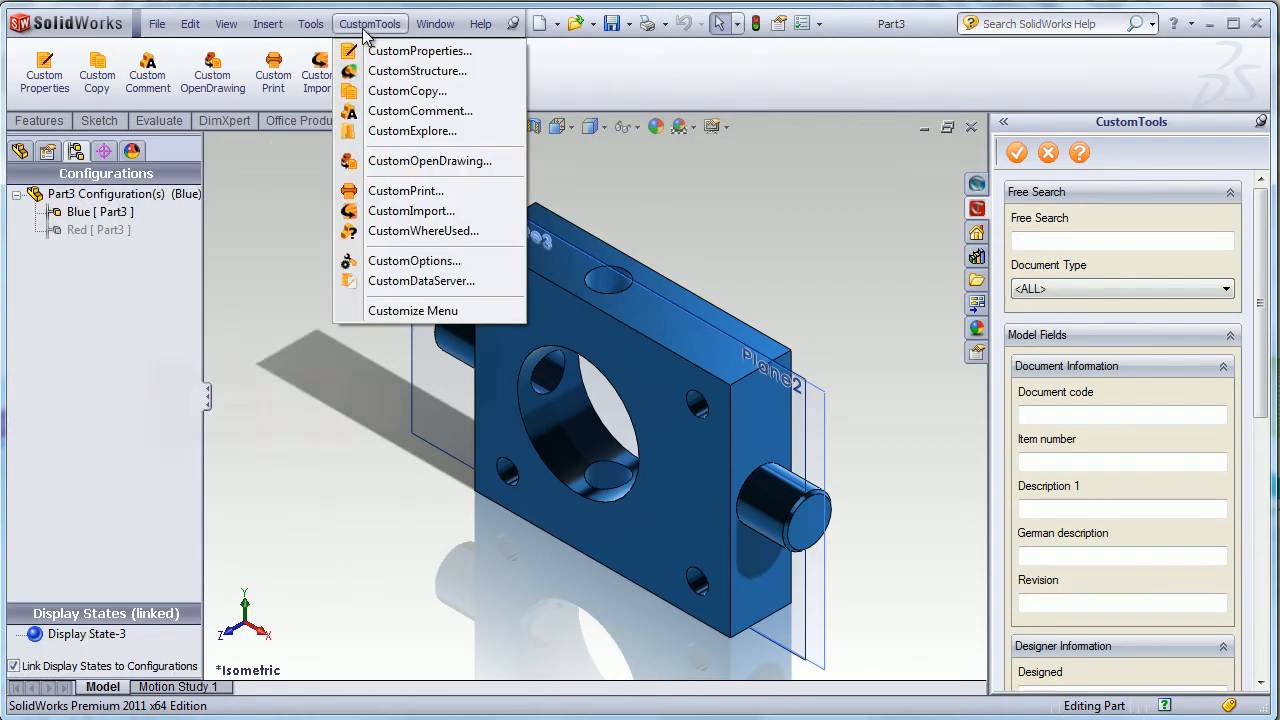
{"action": "left_click", "coordinate": [413, 262]}
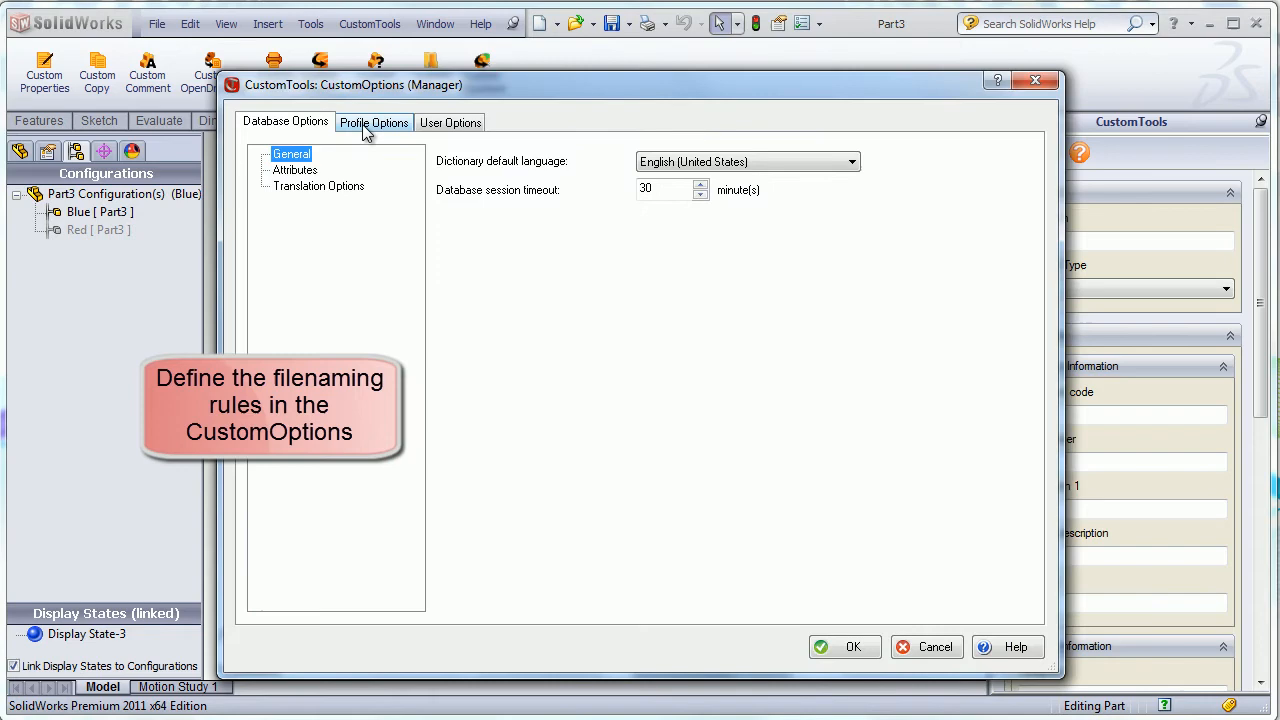
{"action": "left_click", "coordinate": [366, 126]}
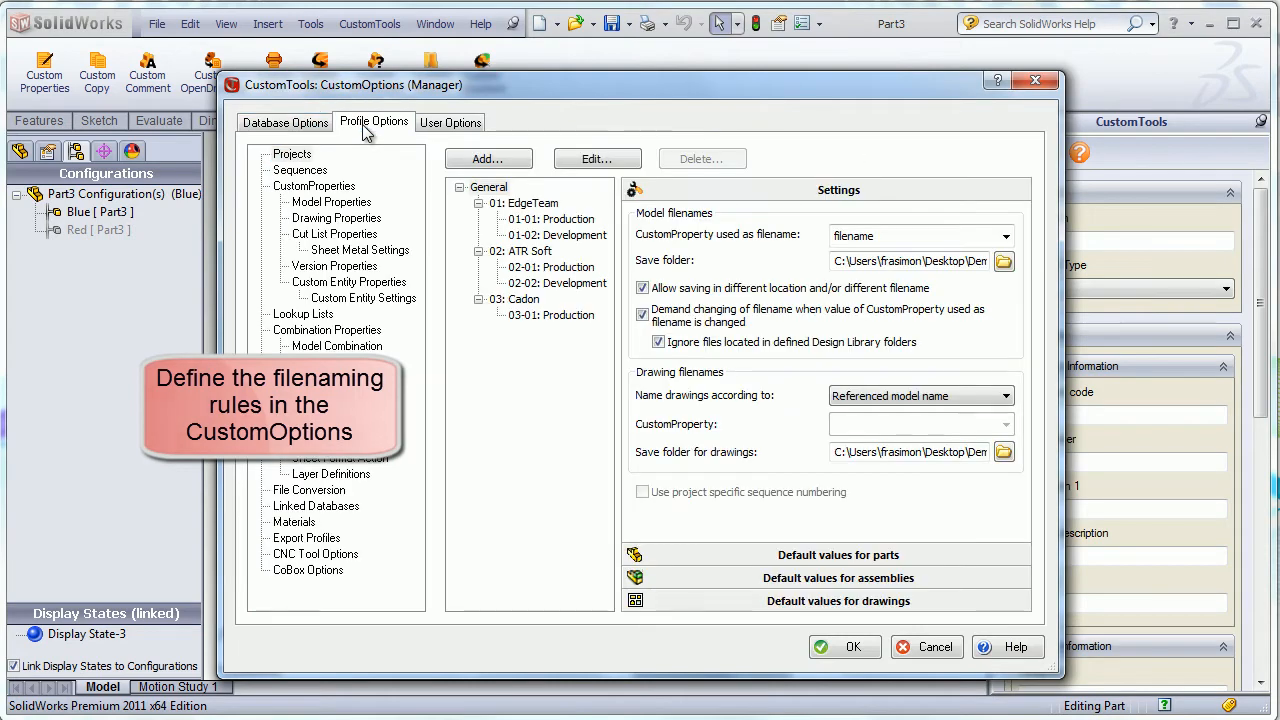
{"action": "left_click", "coordinate": [289, 156]}
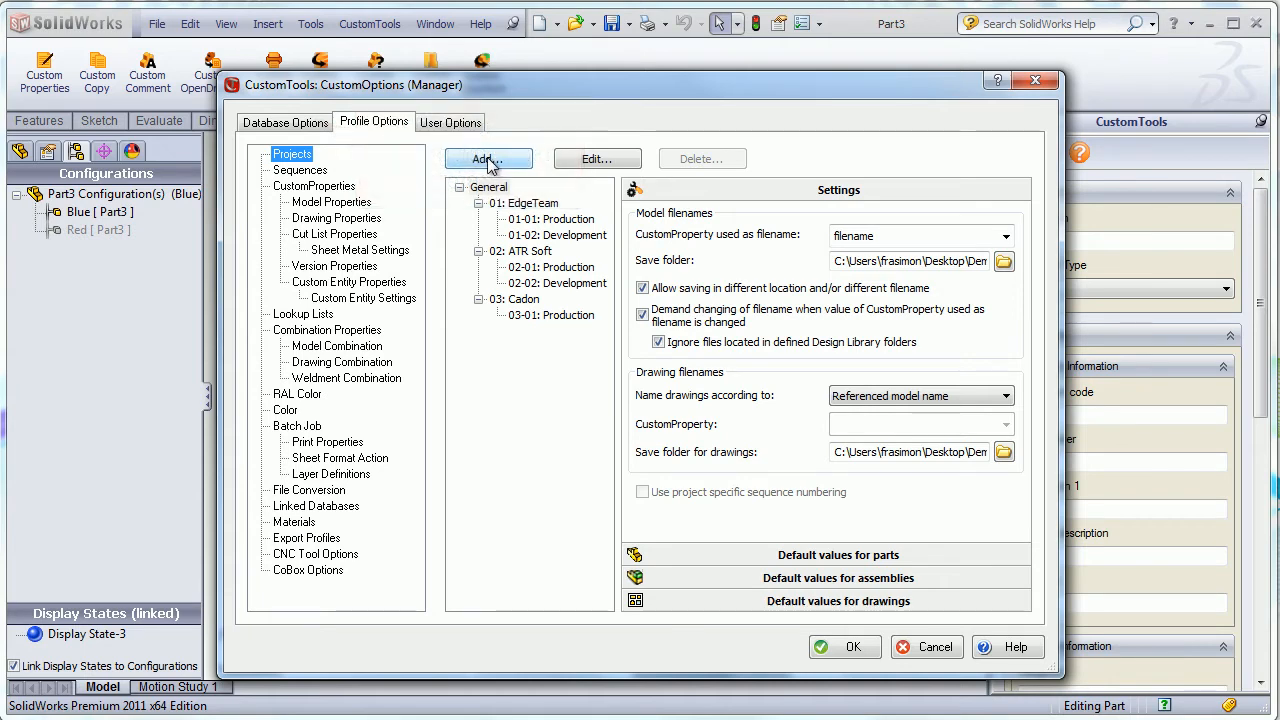
{"action": "left_click", "coordinate": [483, 188]}
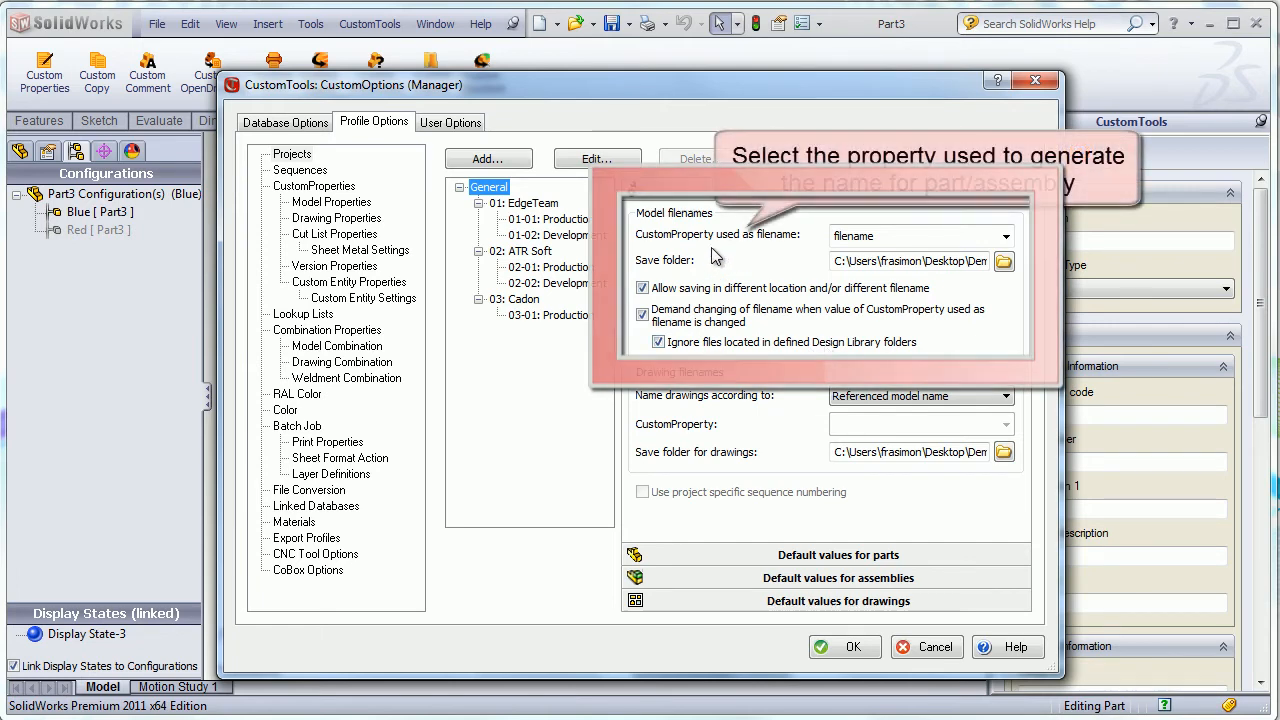
Review the properties available for naming models and choose filename as the CustomProperty used as filename.
{"action": "left_click", "coordinate": [1006, 240]}
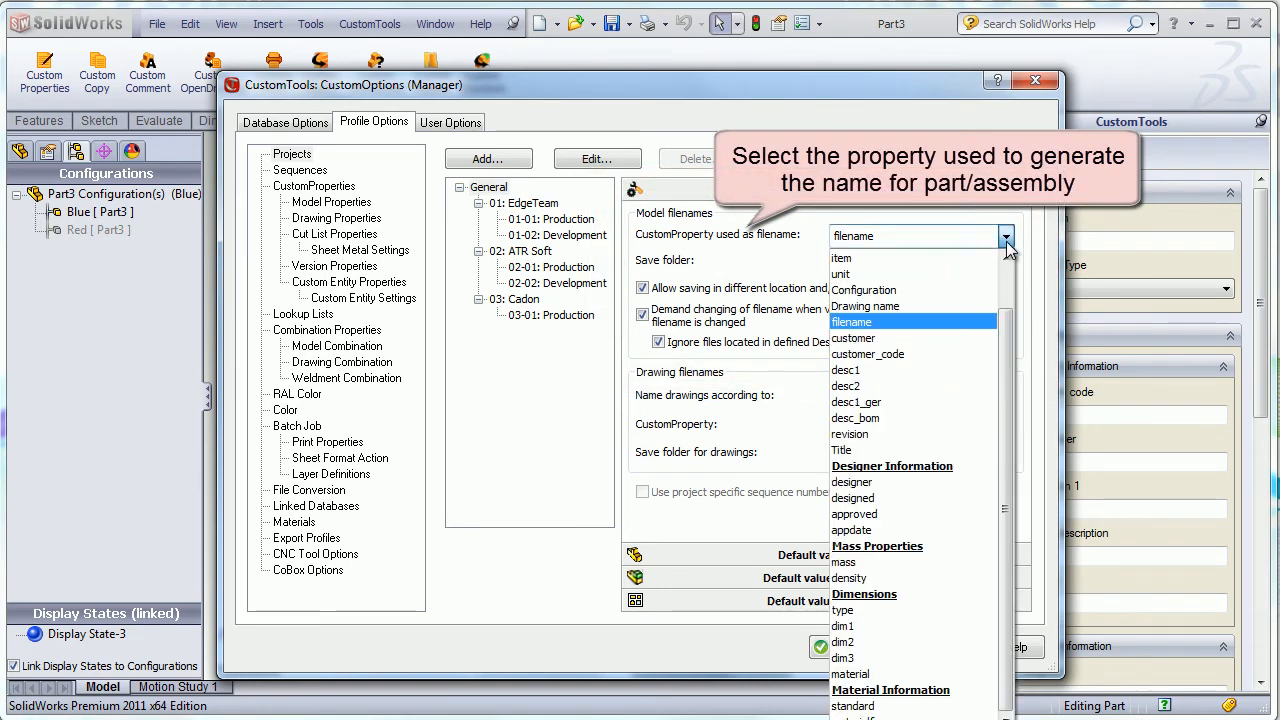
{"action": "scroll", "coordinate": [930, 420], "scroll_direction": "up", "scroll_amount": 1}
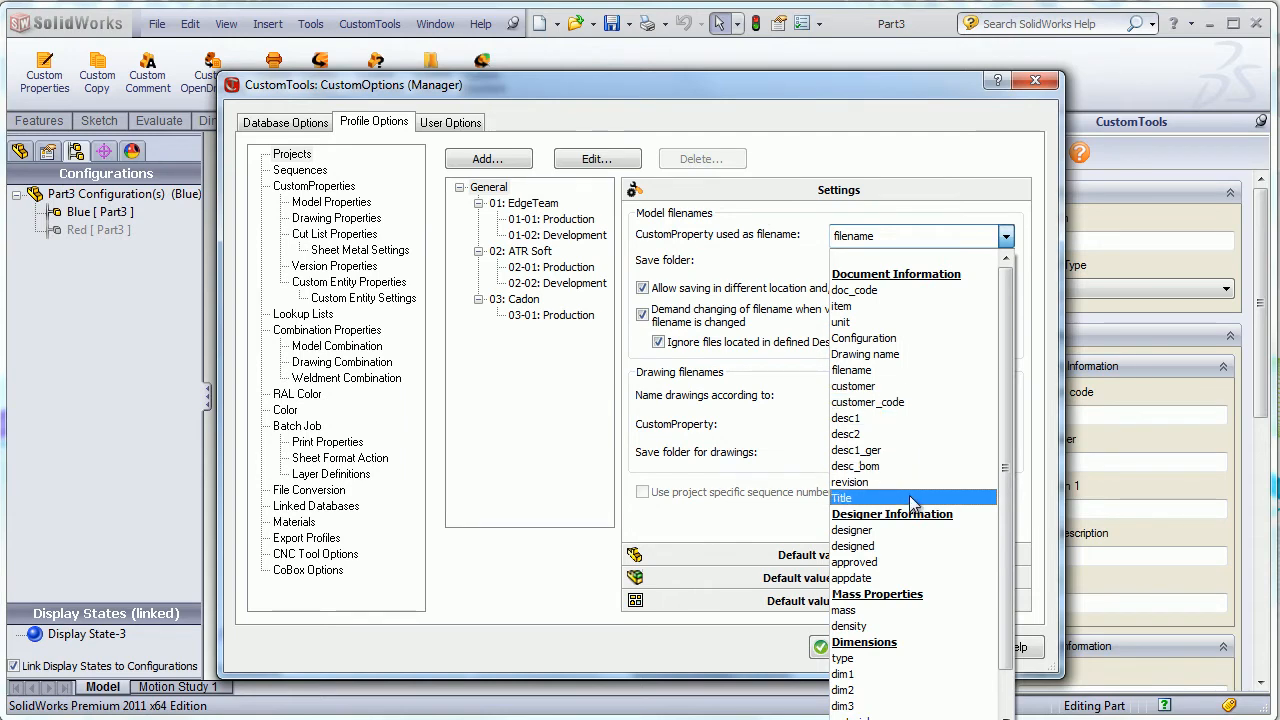
{"action": "left_click", "coordinate": [891, 372]}
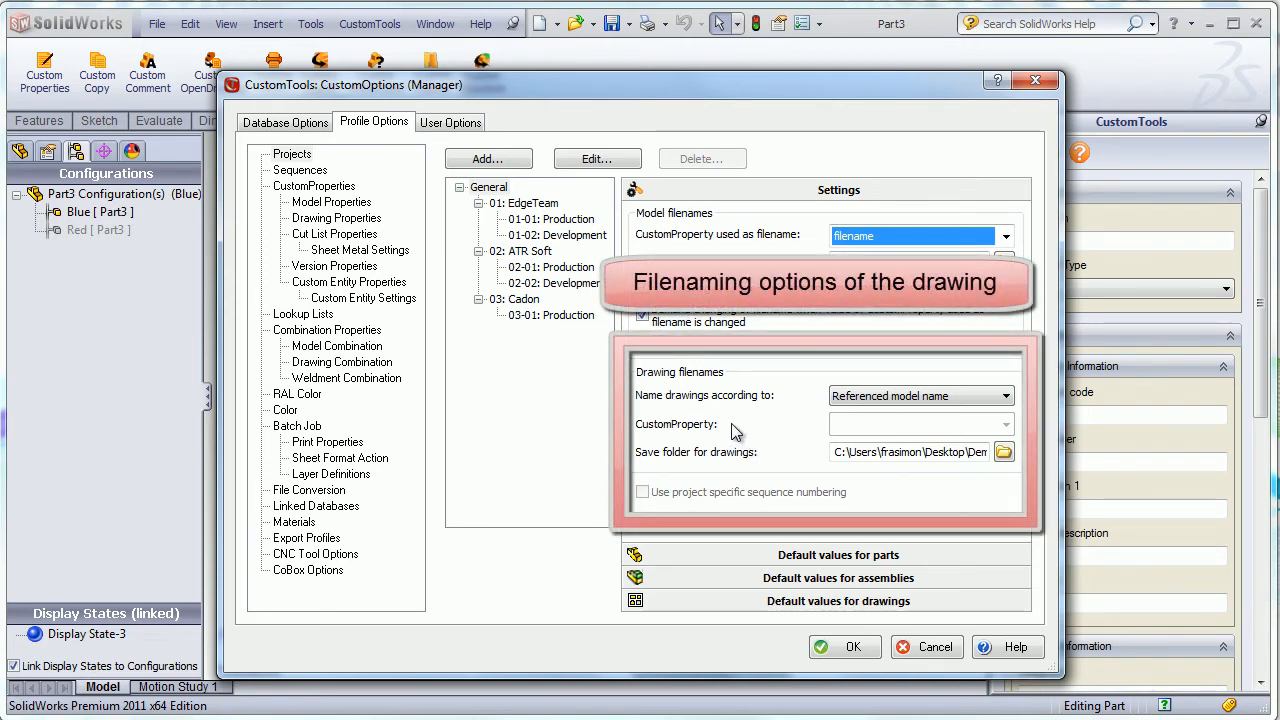
Review the drawing naming choices and keep drawings named according to Referenced model name.
{"action": "left_click", "coordinate": [870, 400]}
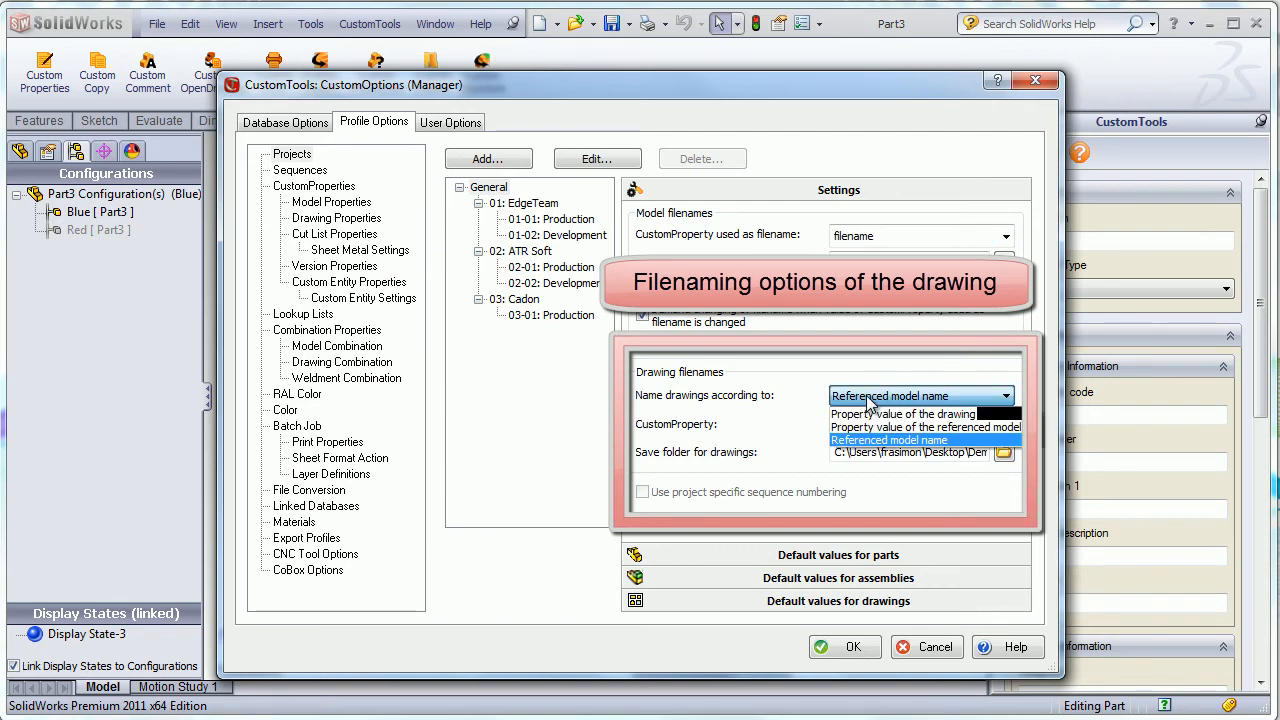
{"action": "left_click", "coordinate": [899, 441]}
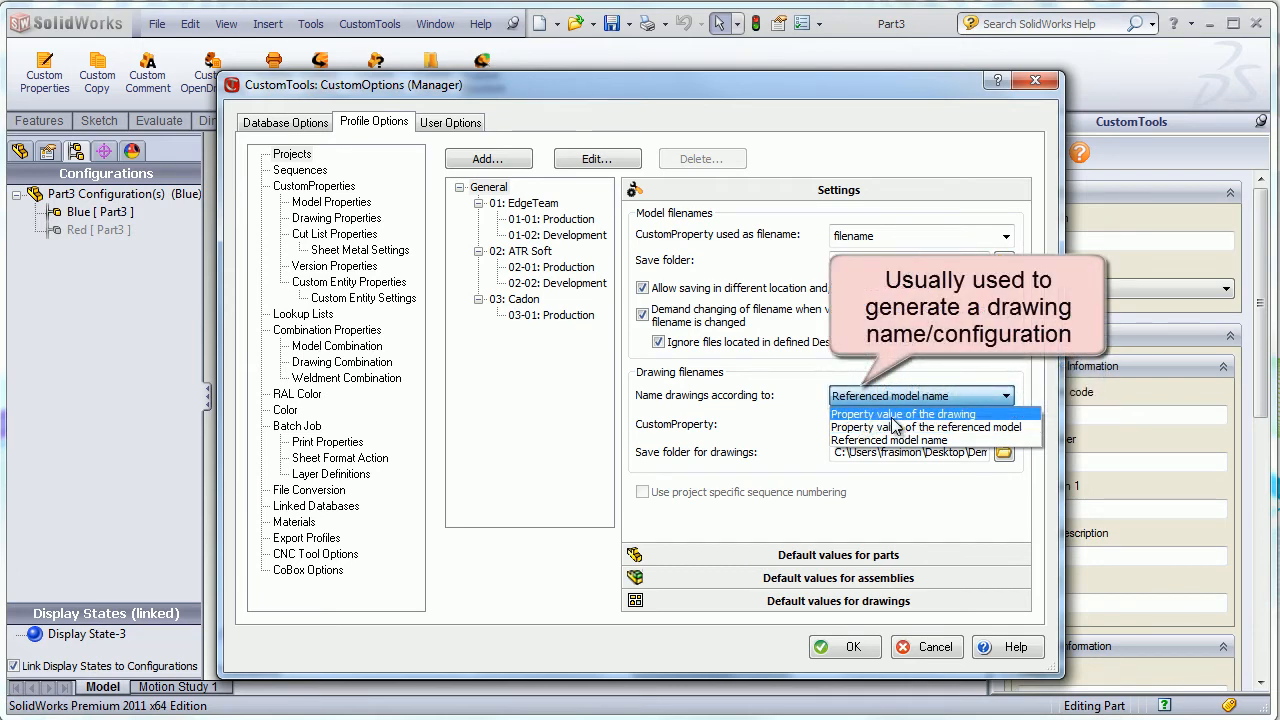
{"action": "left_click", "coordinate": [887, 398]}
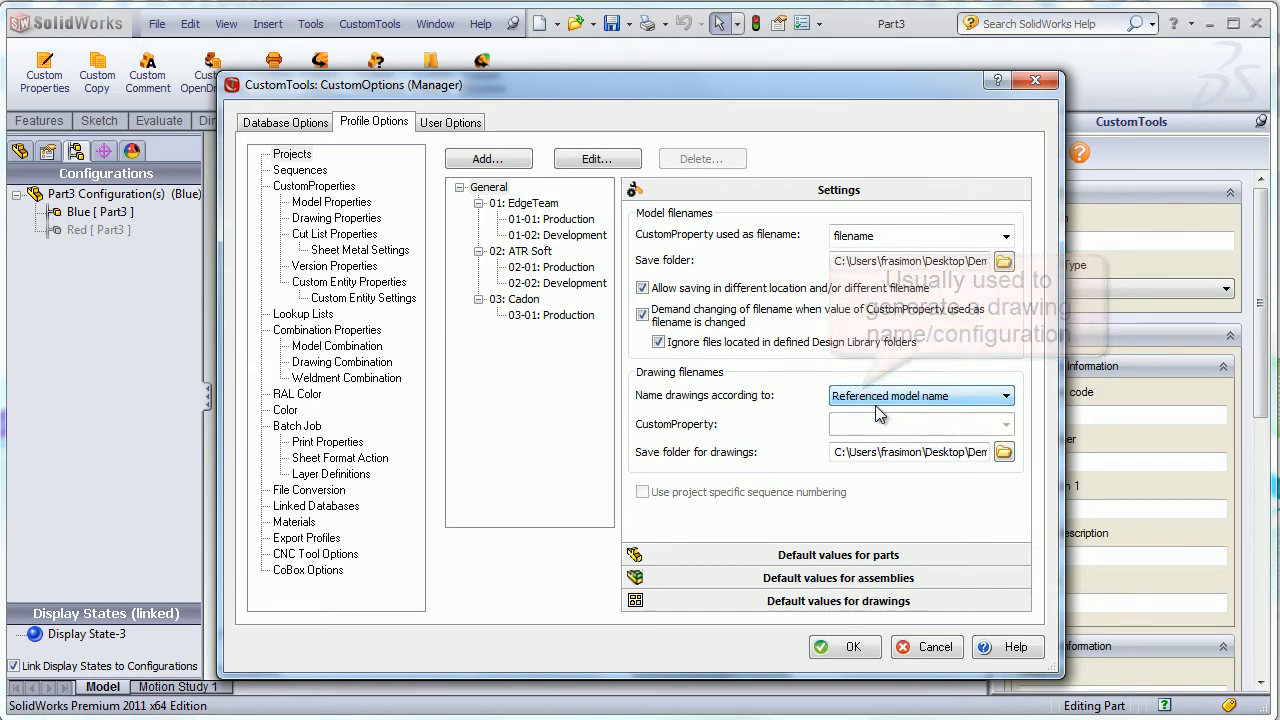
{"action": "left_click", "coordinate": [862, 400]}
{"action": "left_click", "coordinate": [880, 438]}
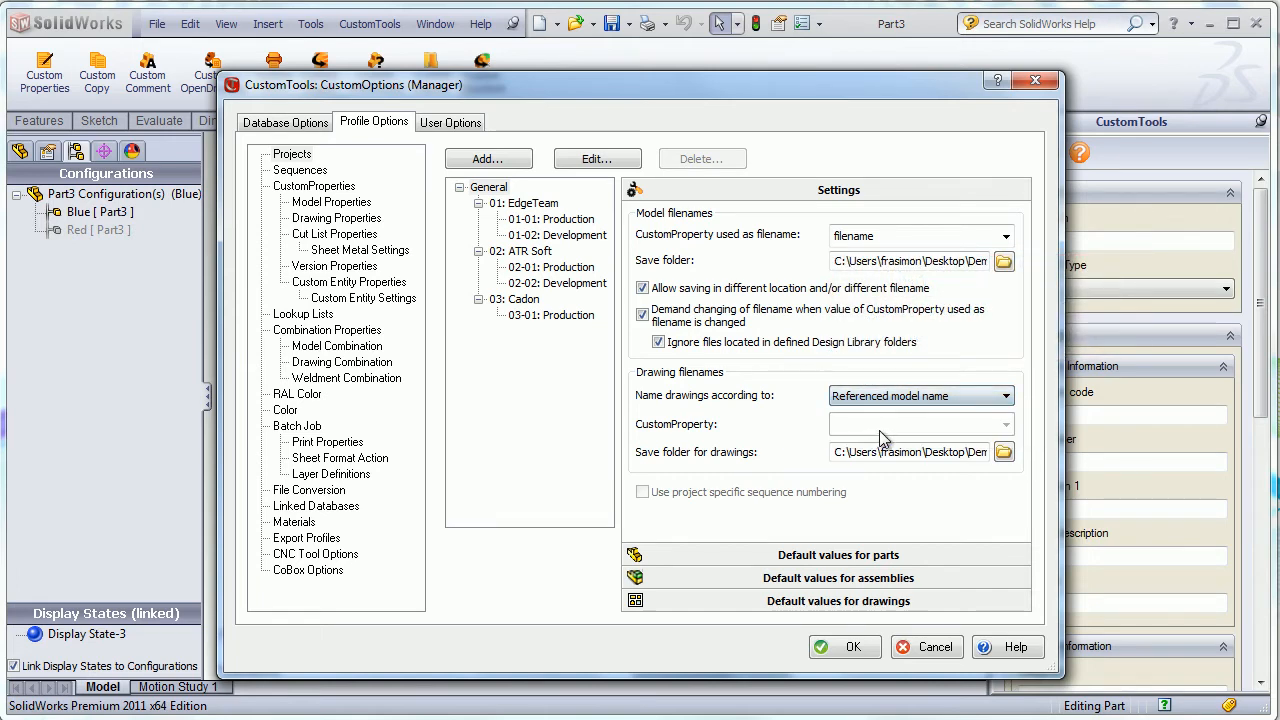
Name drawings according to the property value of the referenced model and review the CustomProperty choices available for it.
{"action": "left_click", "coordinate": [995, 398]}
{"action": "left_click", "coordinate": [966, 427]}
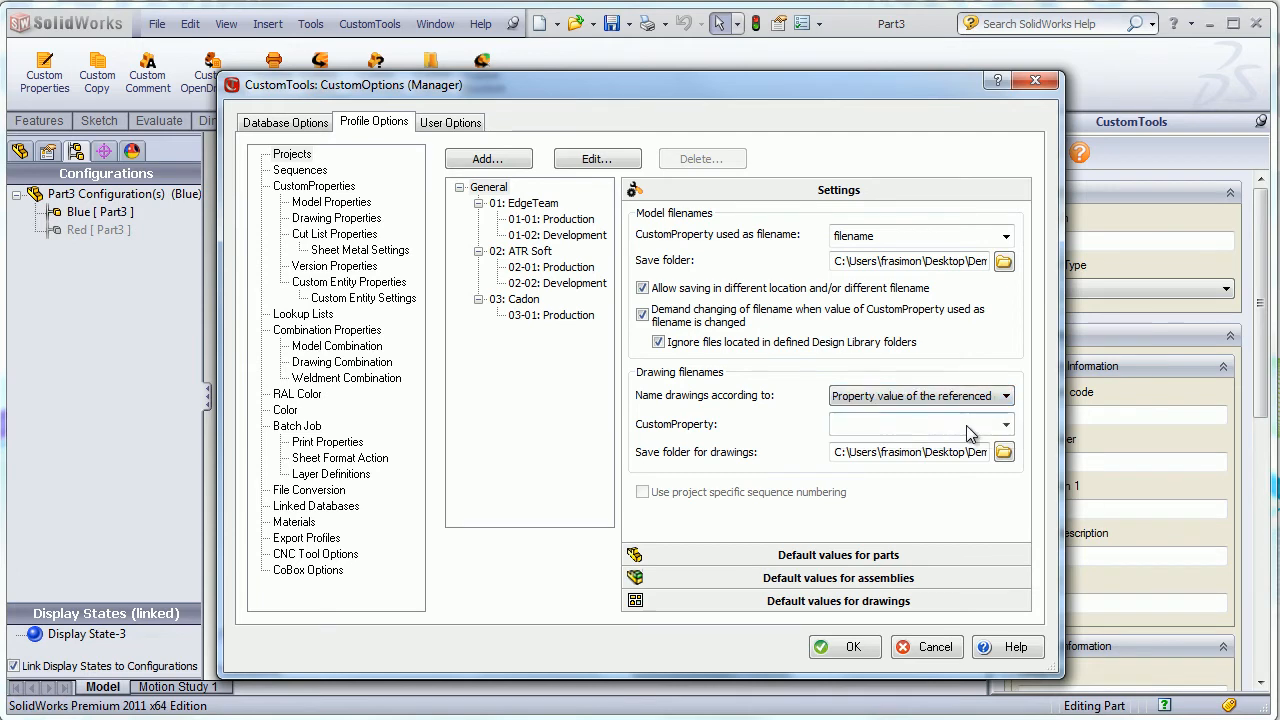
{"action": "left_click", "coordinate": [1004, 428]}
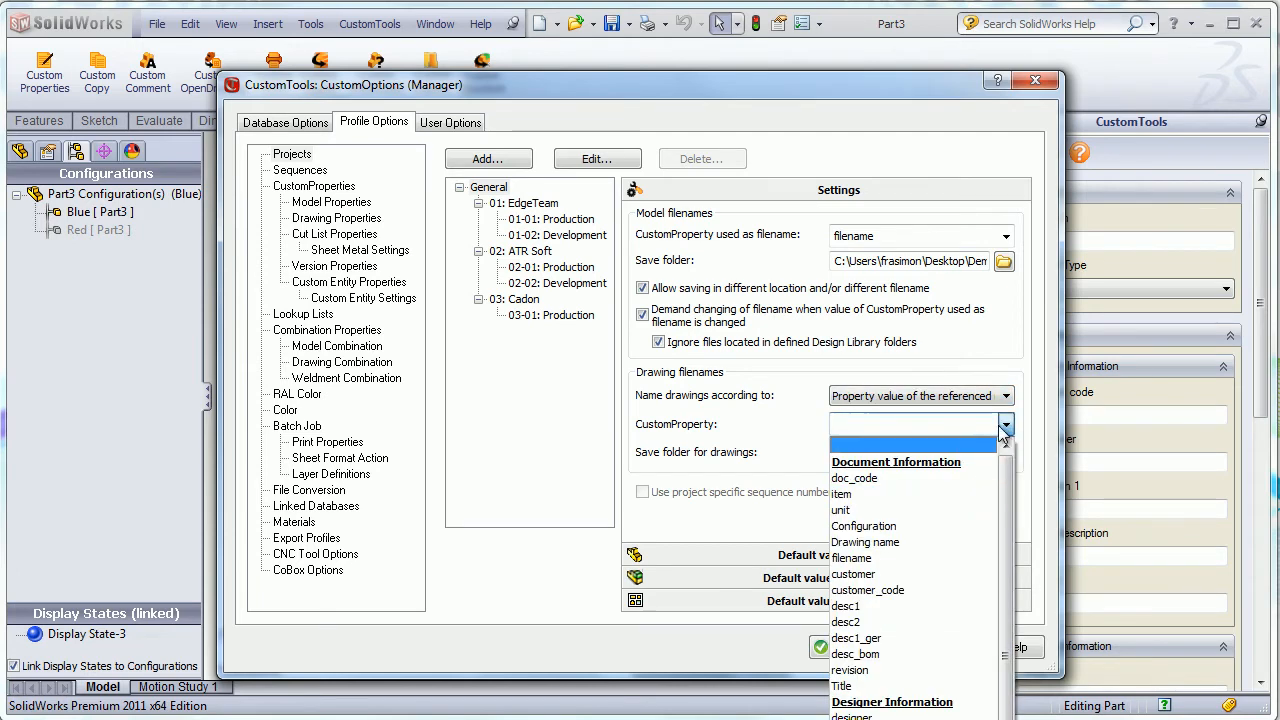
{"action": "left_click", "coordinate": [1005, 431]}
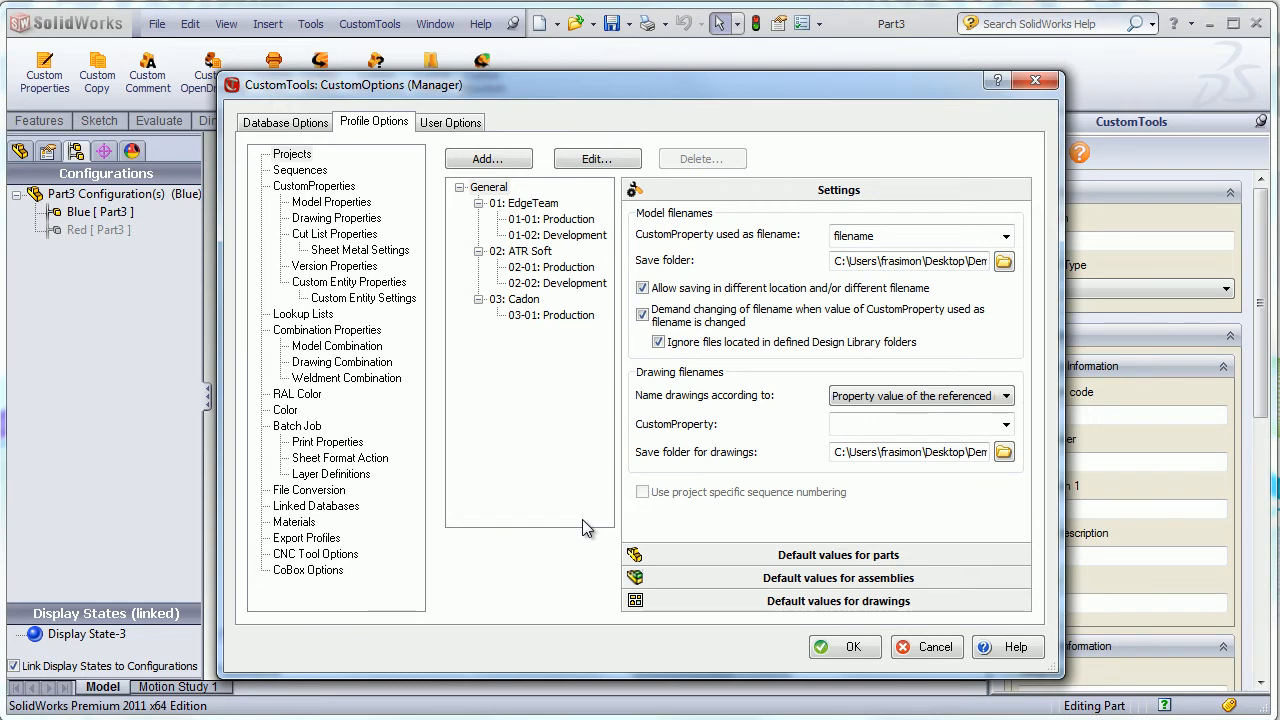
Start a new sequence in the profile's Sequences settings and define its format data as Dev- followed by a format code.
{"action": "left_click", "coordinate": [300, 171]}
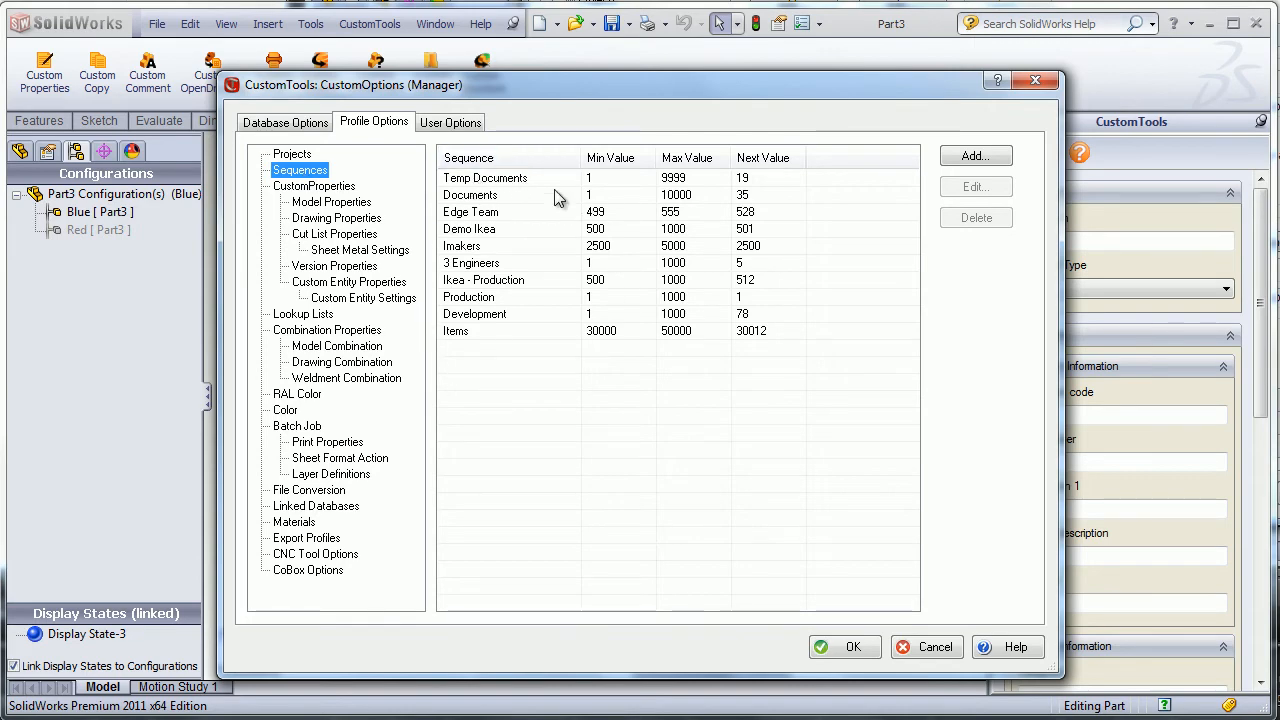
{"action": "left_click", "coordinate": [975, 156]}
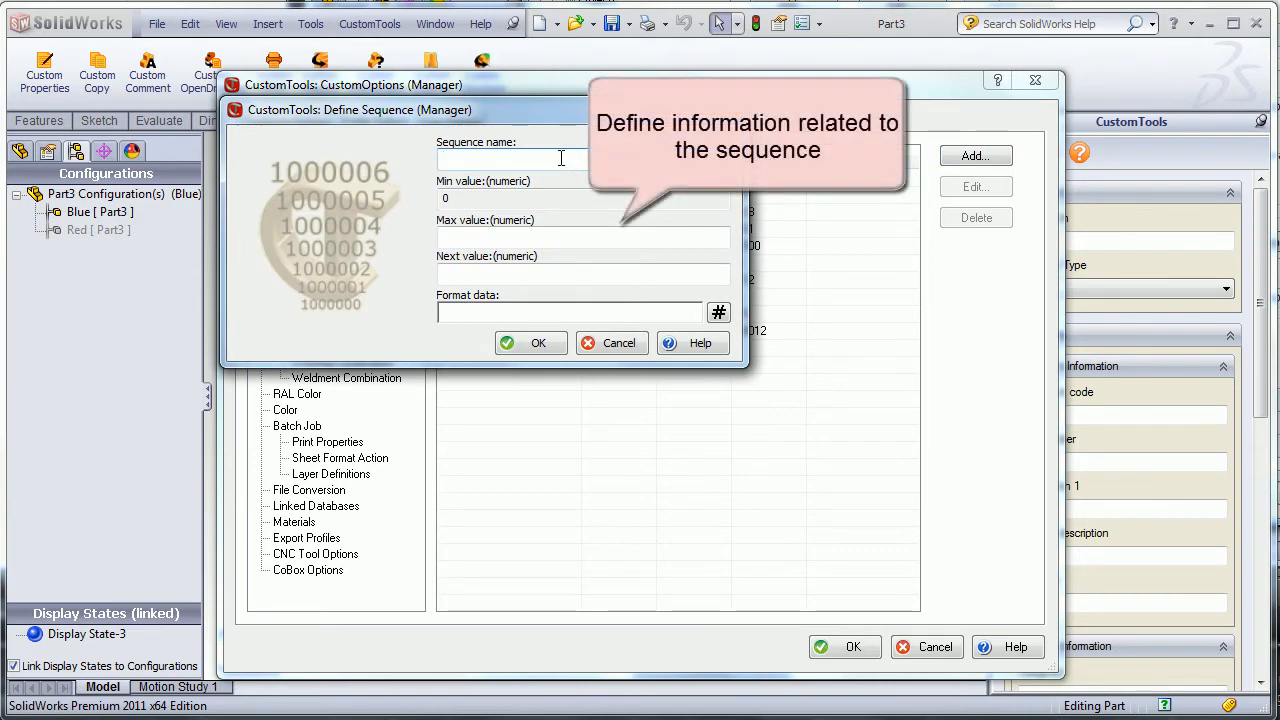
{"action": "left_click", "coordinate": [484, 310]}
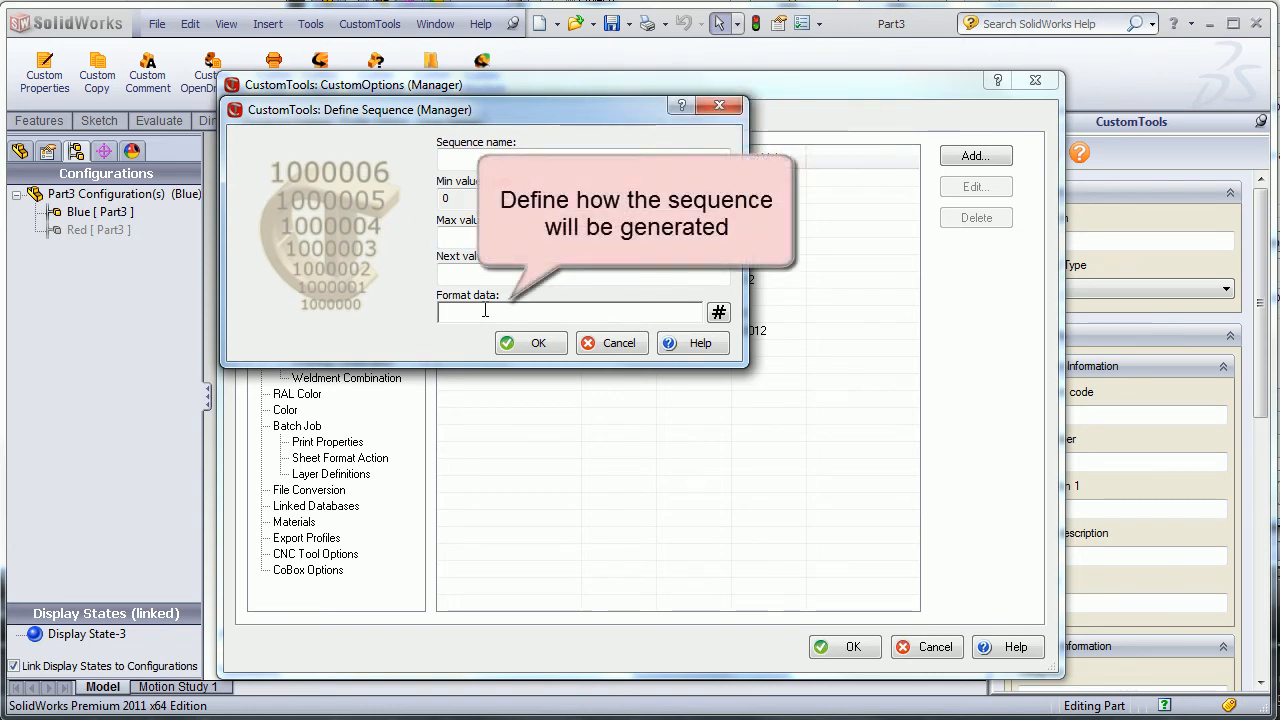
{"action": "type", "text": "Dev-"}
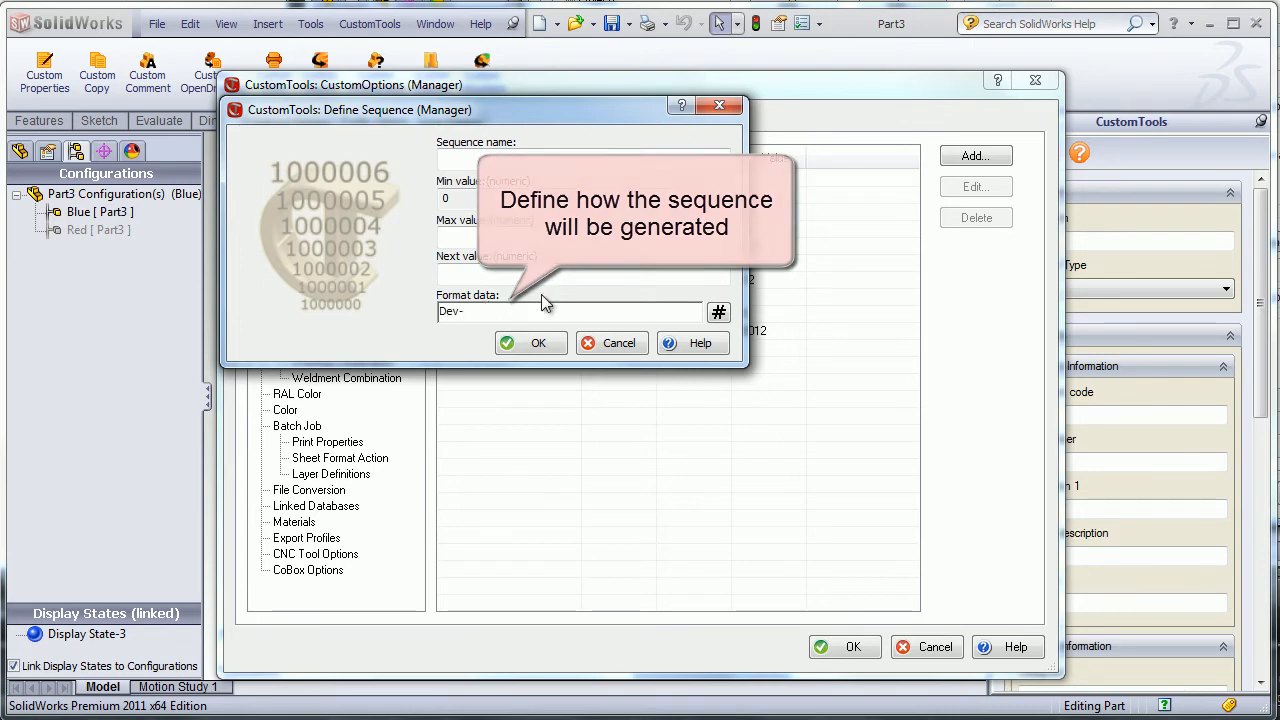
{"action": "left_click", "coordinate": [718, 312]}
{"action": "left_click", "coordinate": [725, 426]}
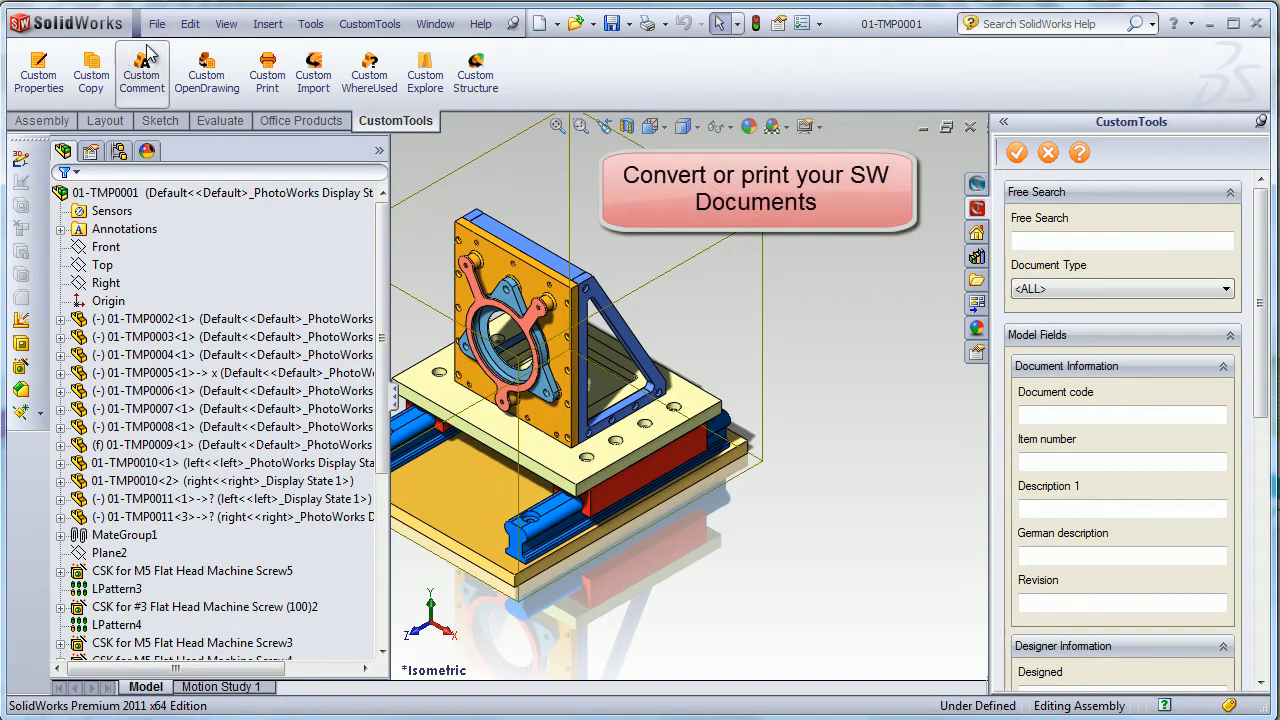
Run CustomPrint on the active document of assembly 01-TMP0001 to open the batch operation window.
{"action": "left_click", "coordinate": [268, 70]}
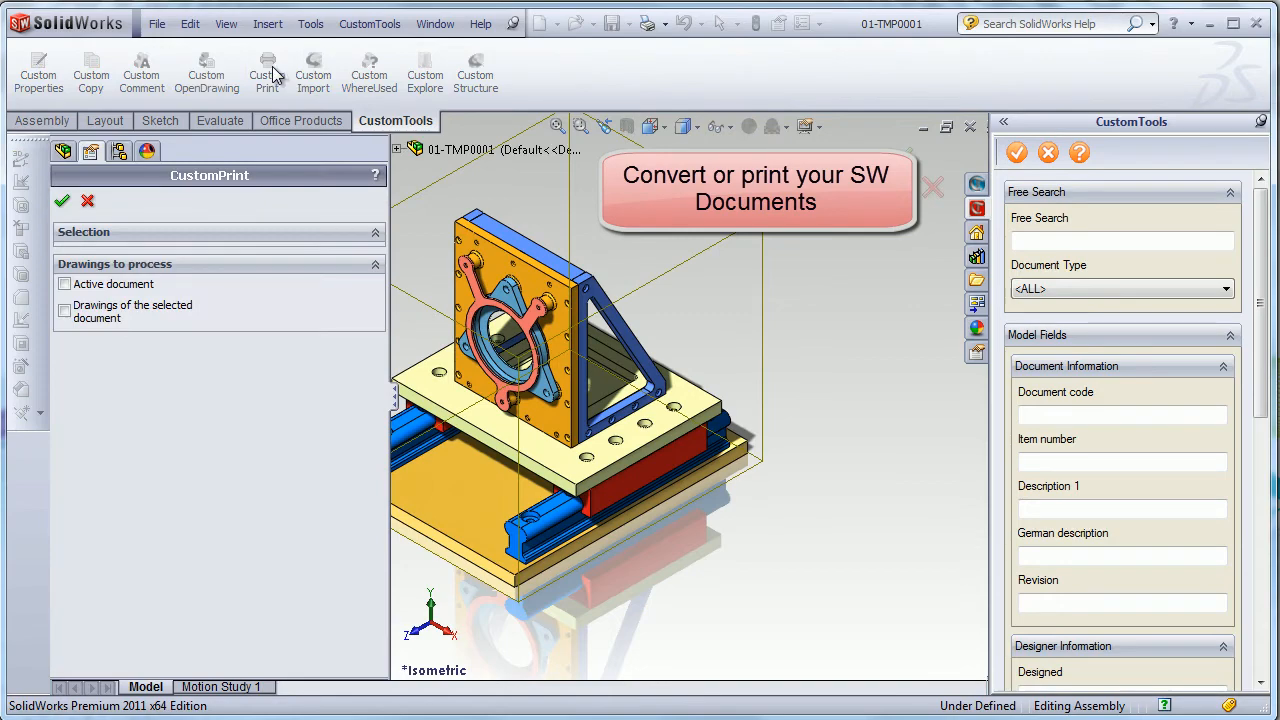
{"action": "left_click", "coordinate": [65, 284]}
{"action": "left_click", "coordinate": [62, 201]}
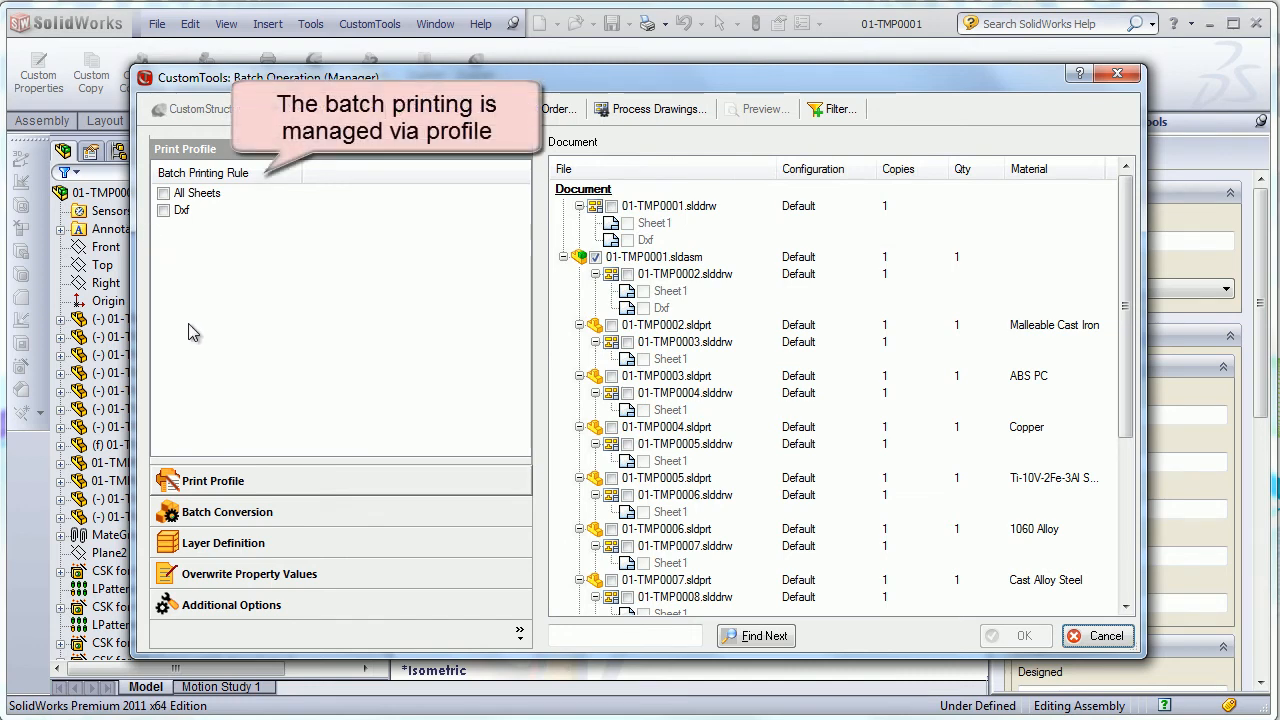
Examine which drawing sheets the All Sheets and Dxf batch printing rules select, and cancel the batch operation.
{"action": "left_click", "coordinate": [162, 194]}
{"action": "left_click", "coordinate": [162, 194]}
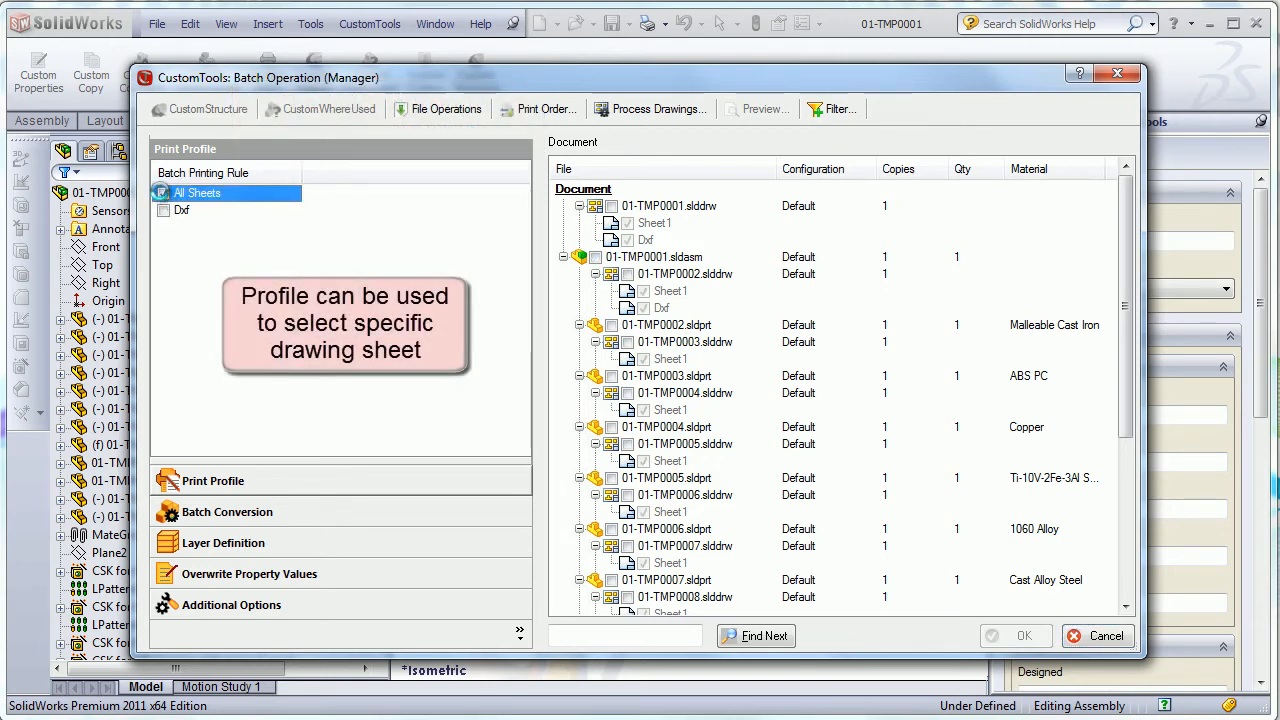
{"action": "left_click", "coordinate": [162, 193]}
{"action": "left_click", "coordinate": [163, 210]}
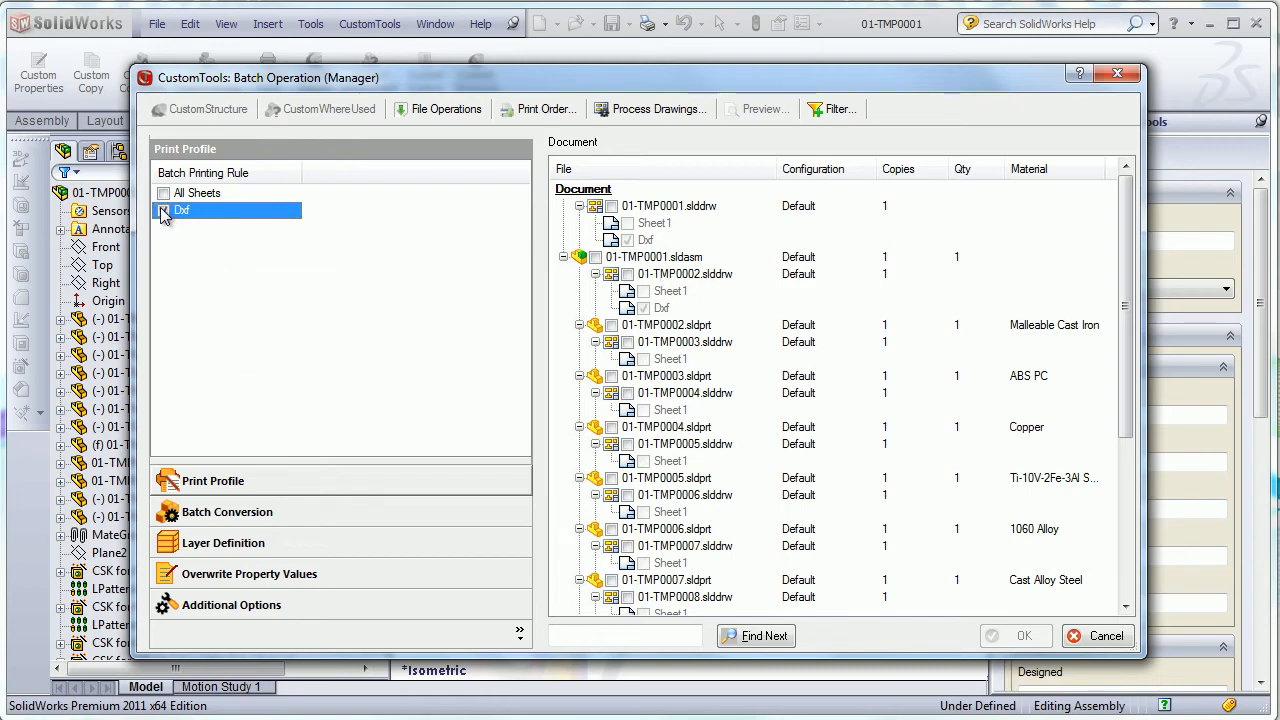
{"action": "left_click", "coordinate": [1096, 636]}
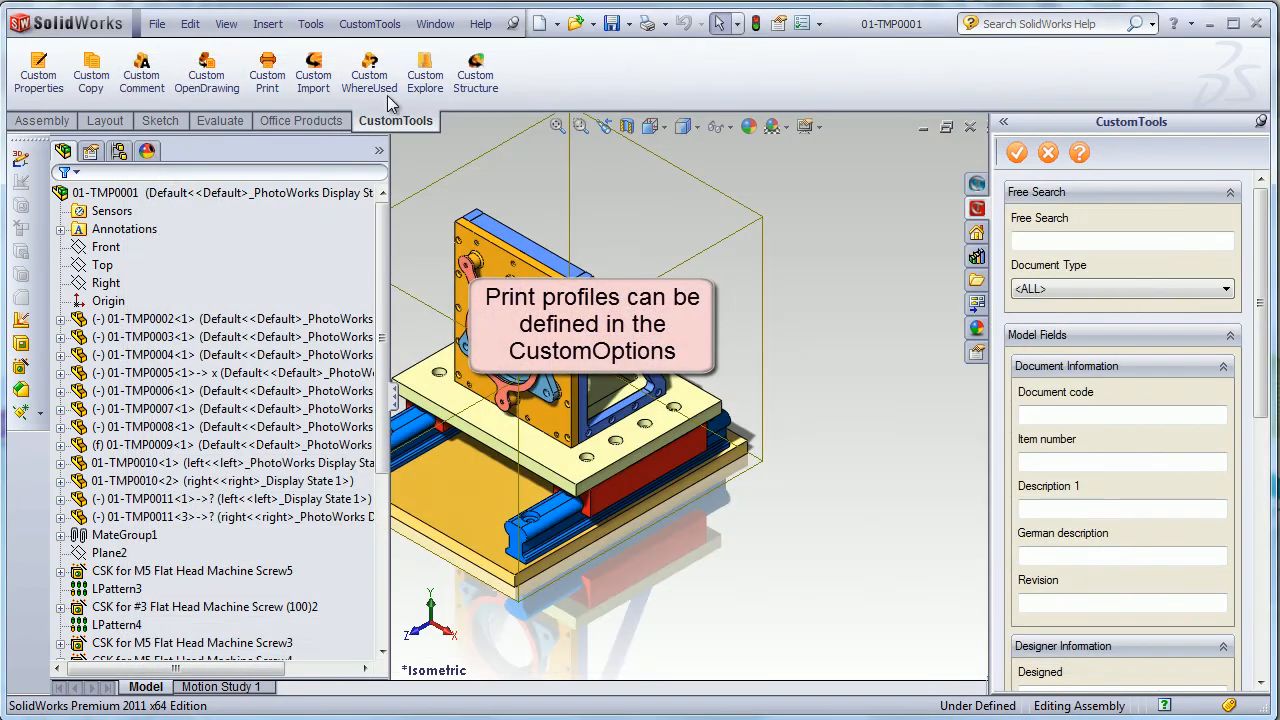
Open the profile's Print Properties in CustomOptions and show the printing settings of the All Sheets profile.
{"action": "left_click", "coordinate": [369, 23]}
{"action": "left_click", "coordinate": [420, 260]}
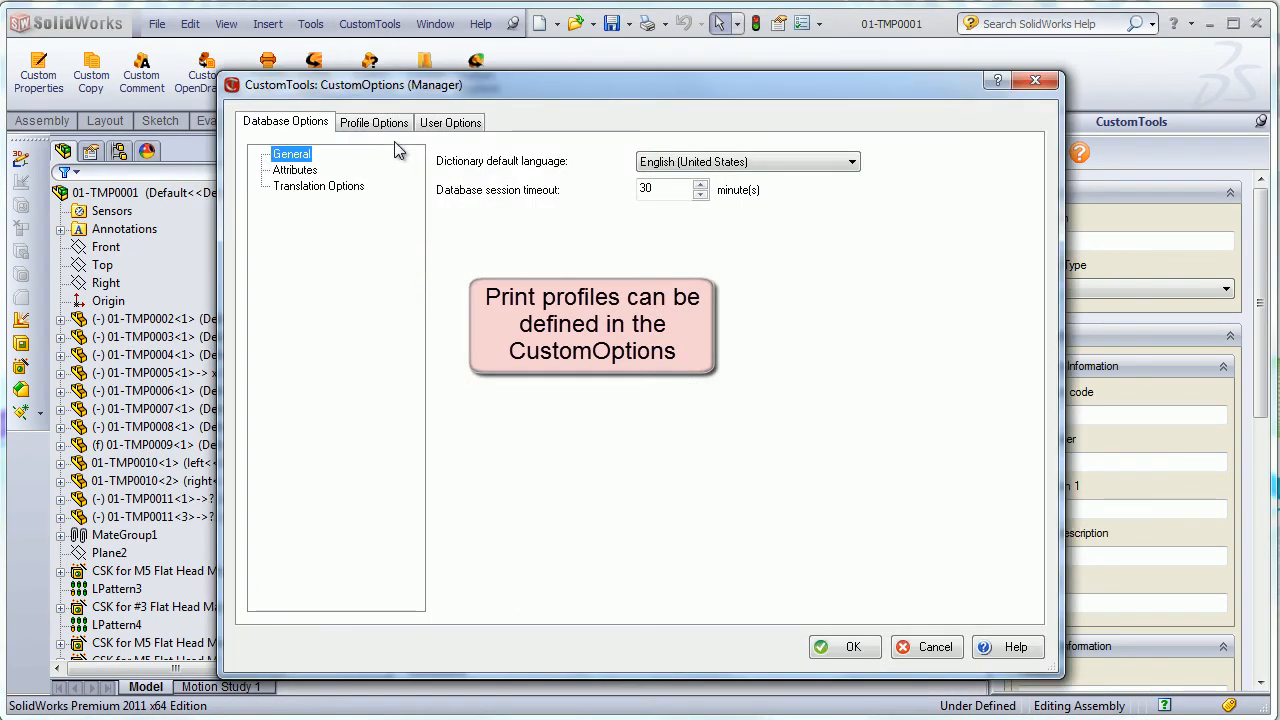
{"action": "left_click", "coordinate": [378, 123]}
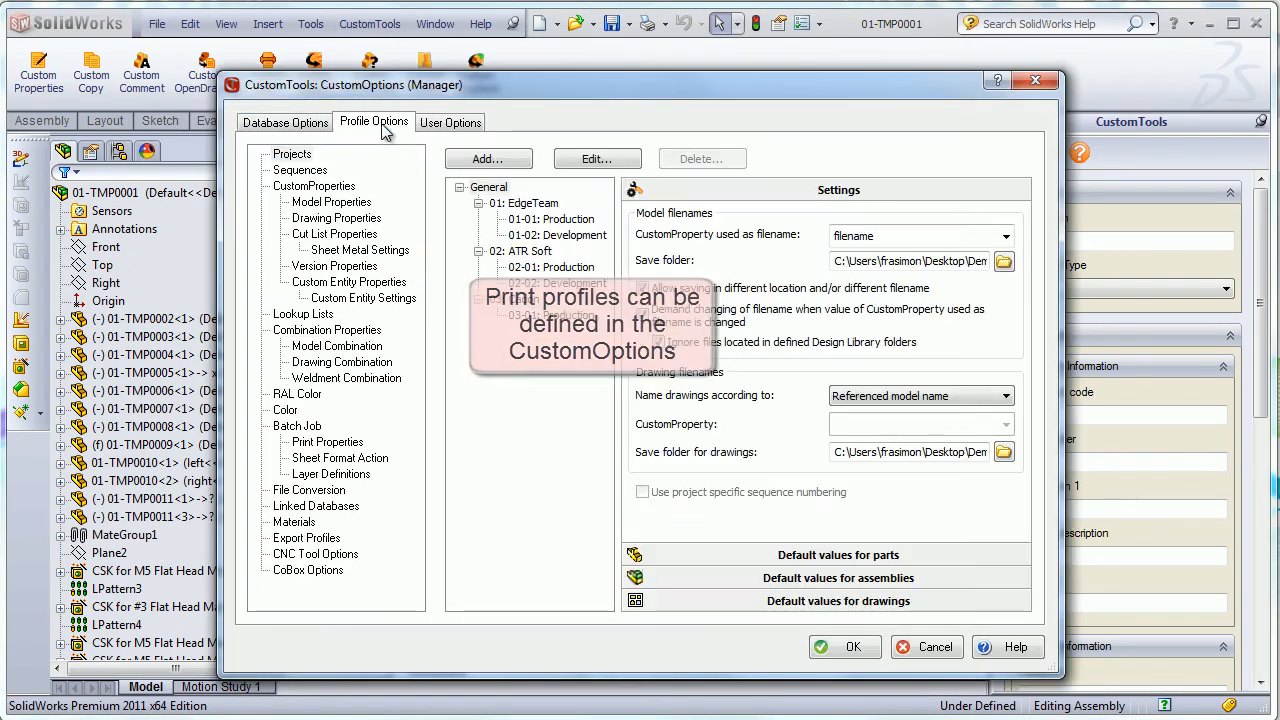
{"action": "left_click", "coordinate": [330, 444]}
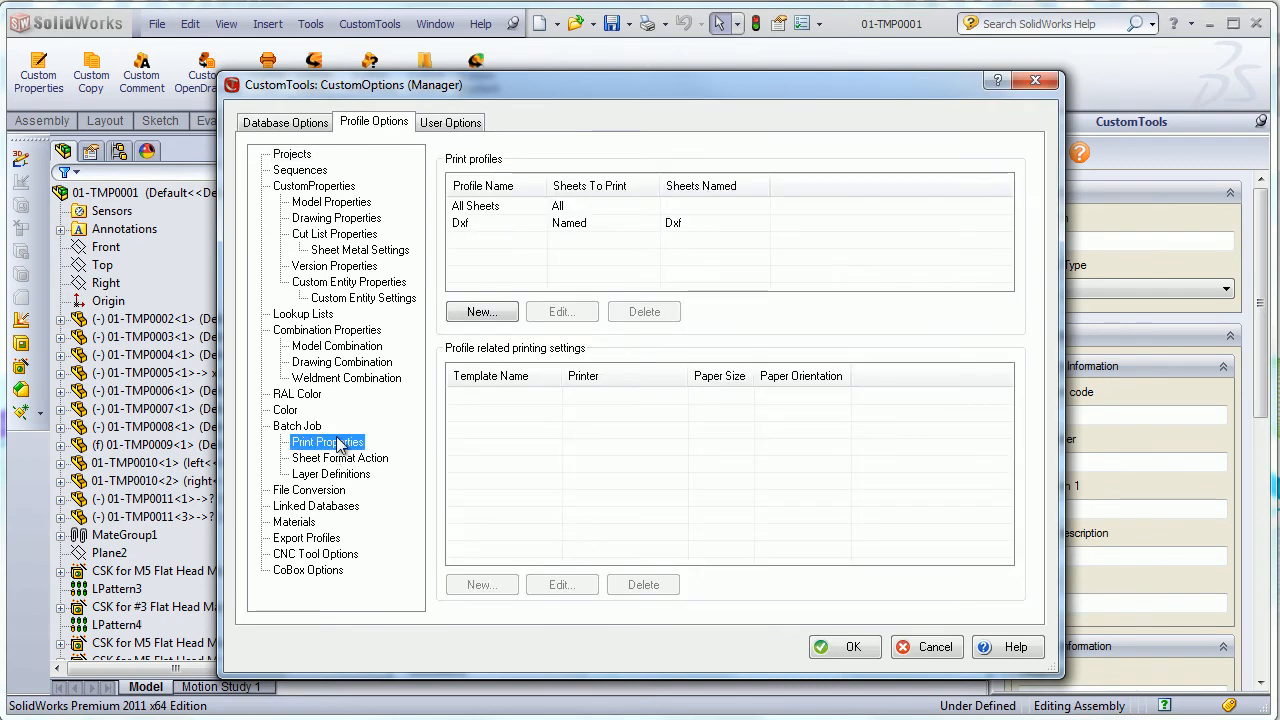
{"action": "left_click", "coordinate": [471, 224]}
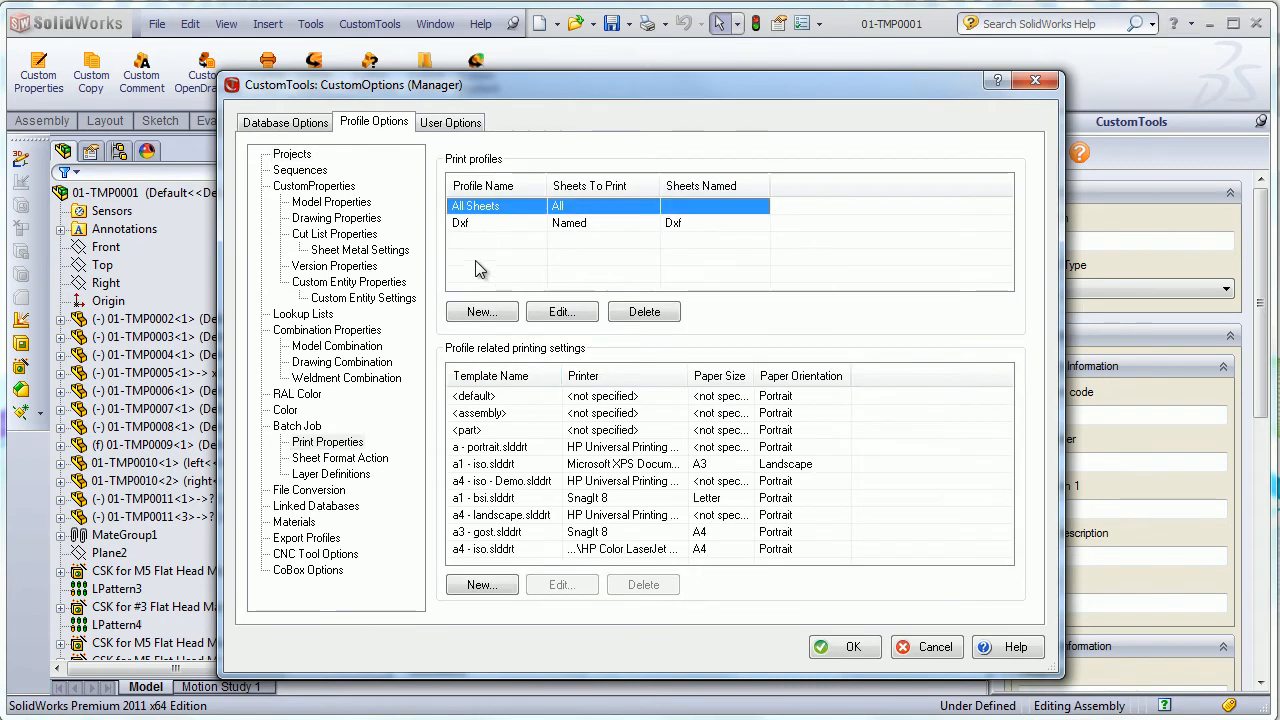
Create a print profile called Sheet1 that prints only the sheet named sheet1.
{"action": "left_click", "coordinate": [481, 314]}
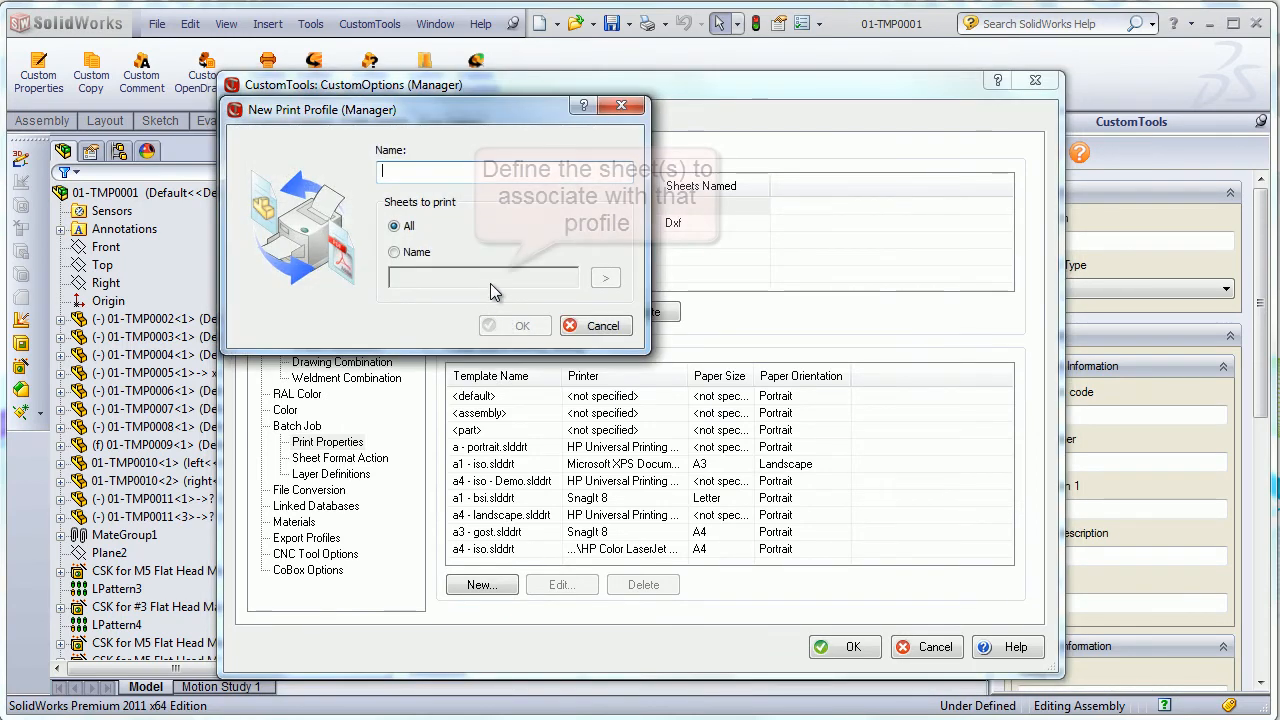
{"action": "type", "text": "Sheet1"}
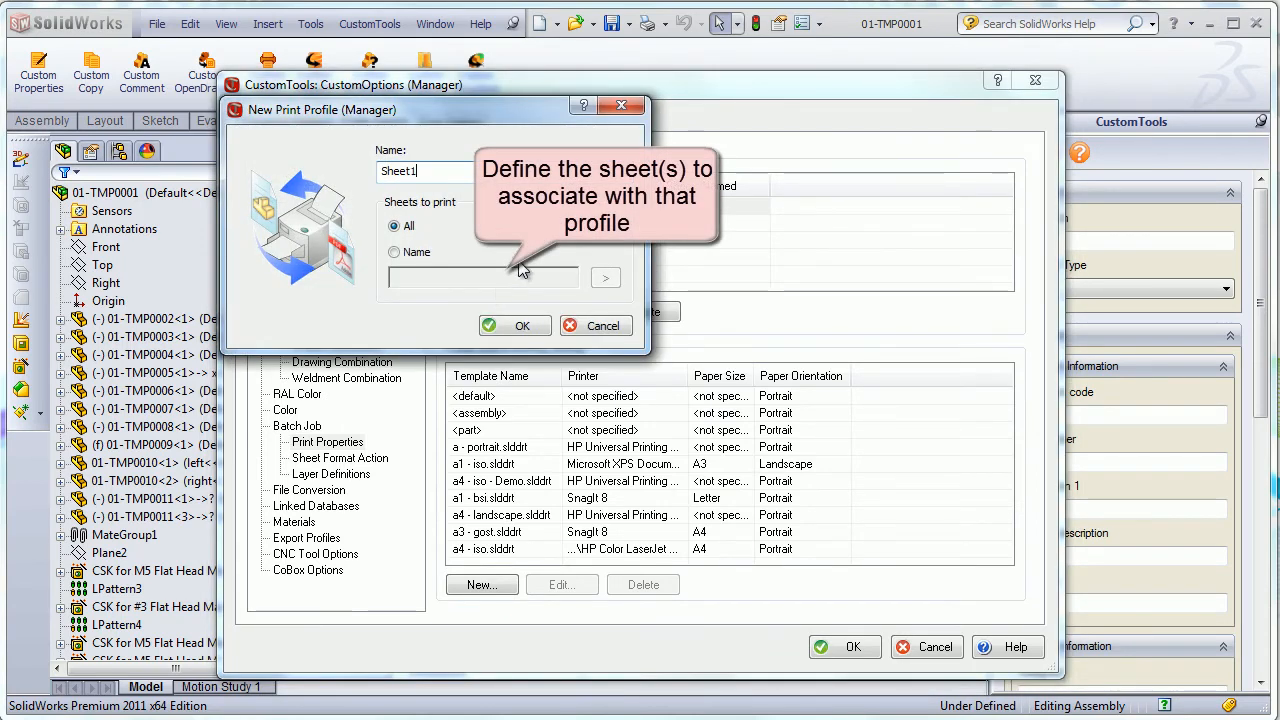
{"action": "left_click", "coordinate": [394, 252]}
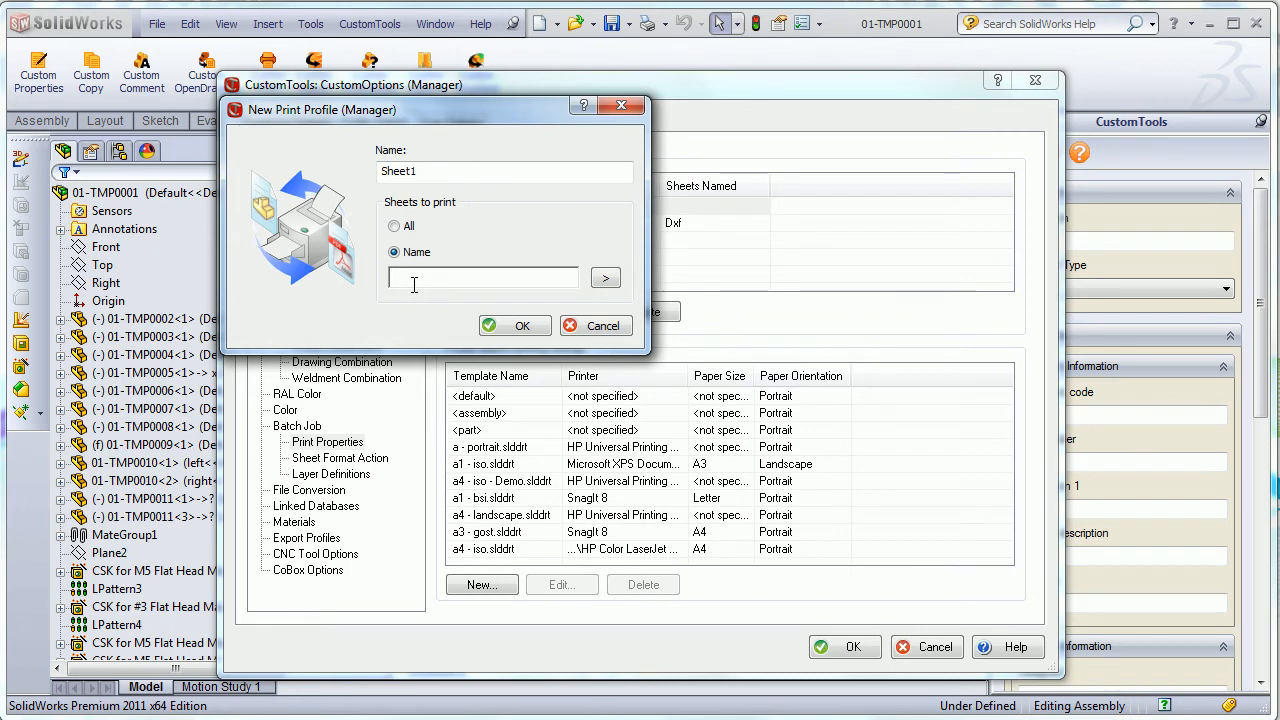
{"action": "type", "text": "sheet1"}
{"action": "left_click", "coordinate": [527, 325]}
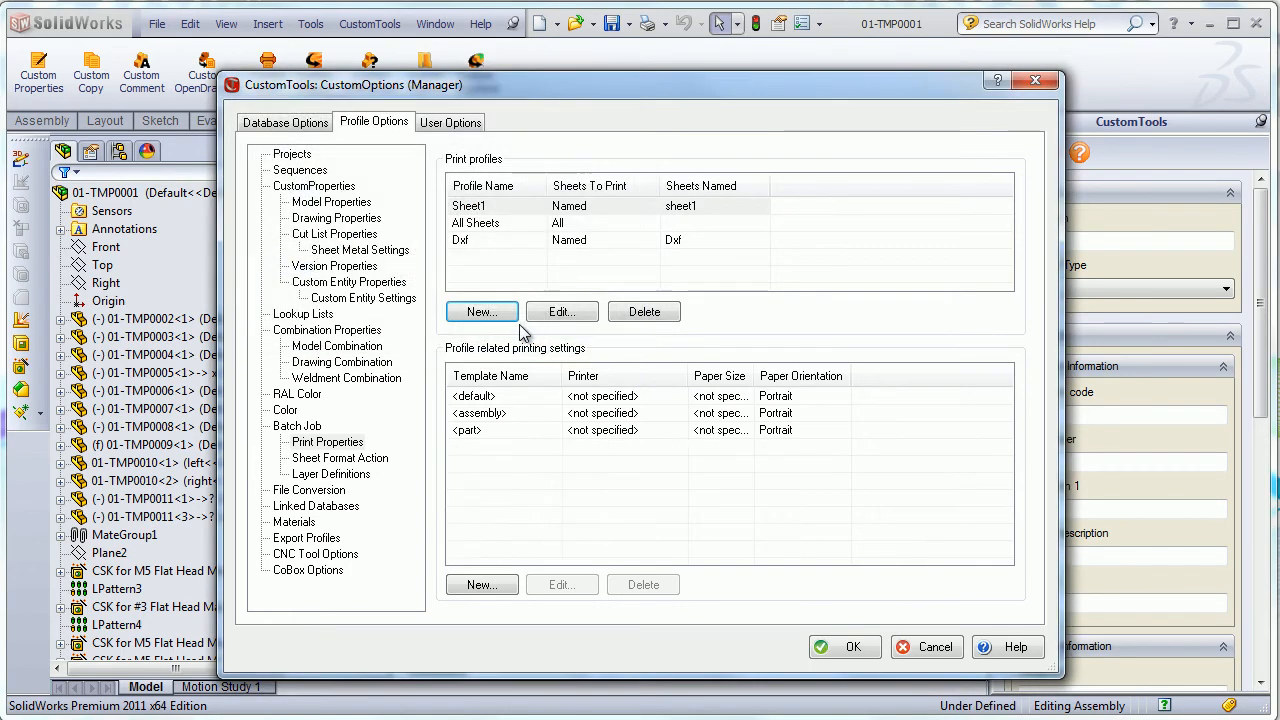
Start a new printing setting for the Sheet1 profile, based on the sheet format file a2 - din.slddrt.
{"action": "left_click", "coordinate": [477, 207]}
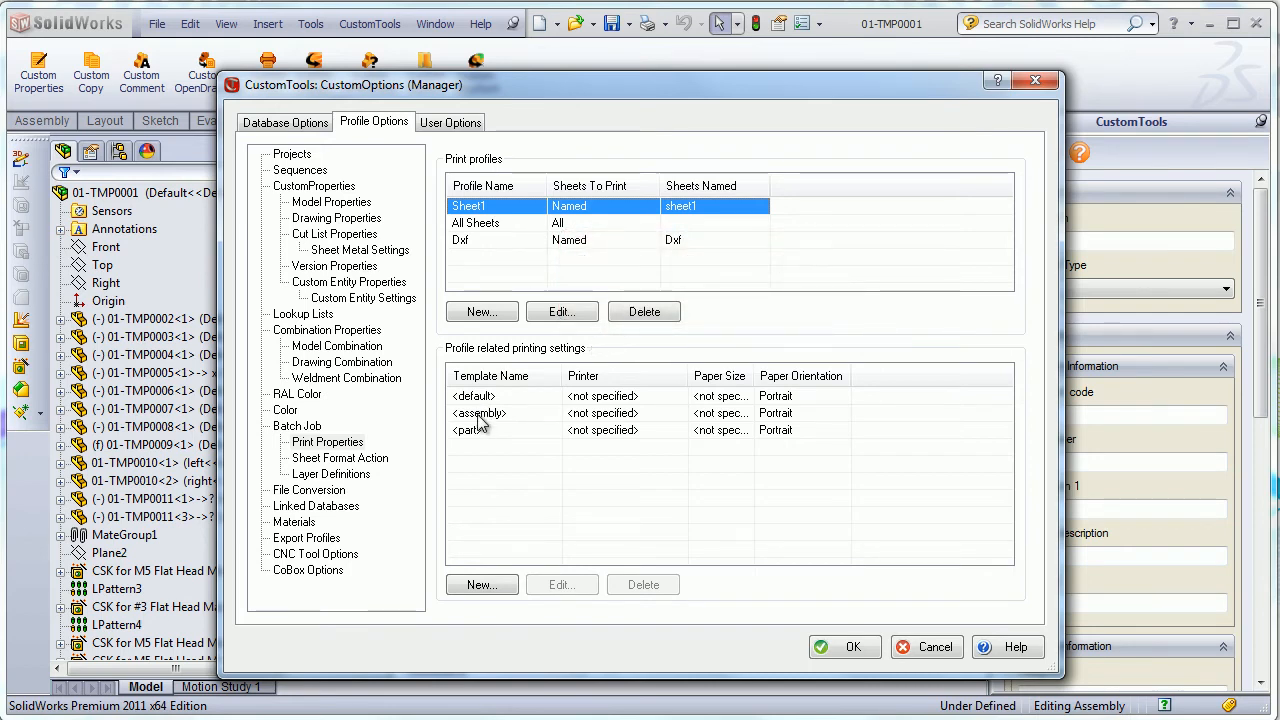
{"action": "left_click", "coordinate": [482, 585]}
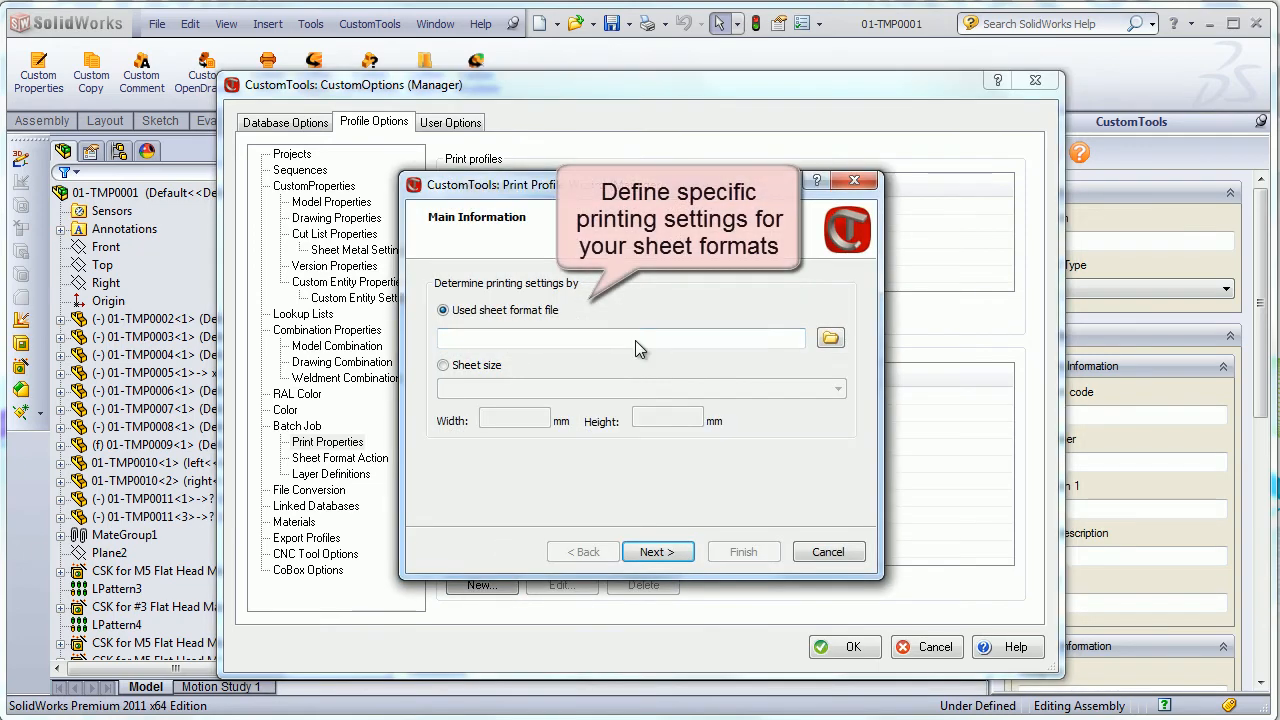
{"action": "left_click", "coordinate": [830, 338]}
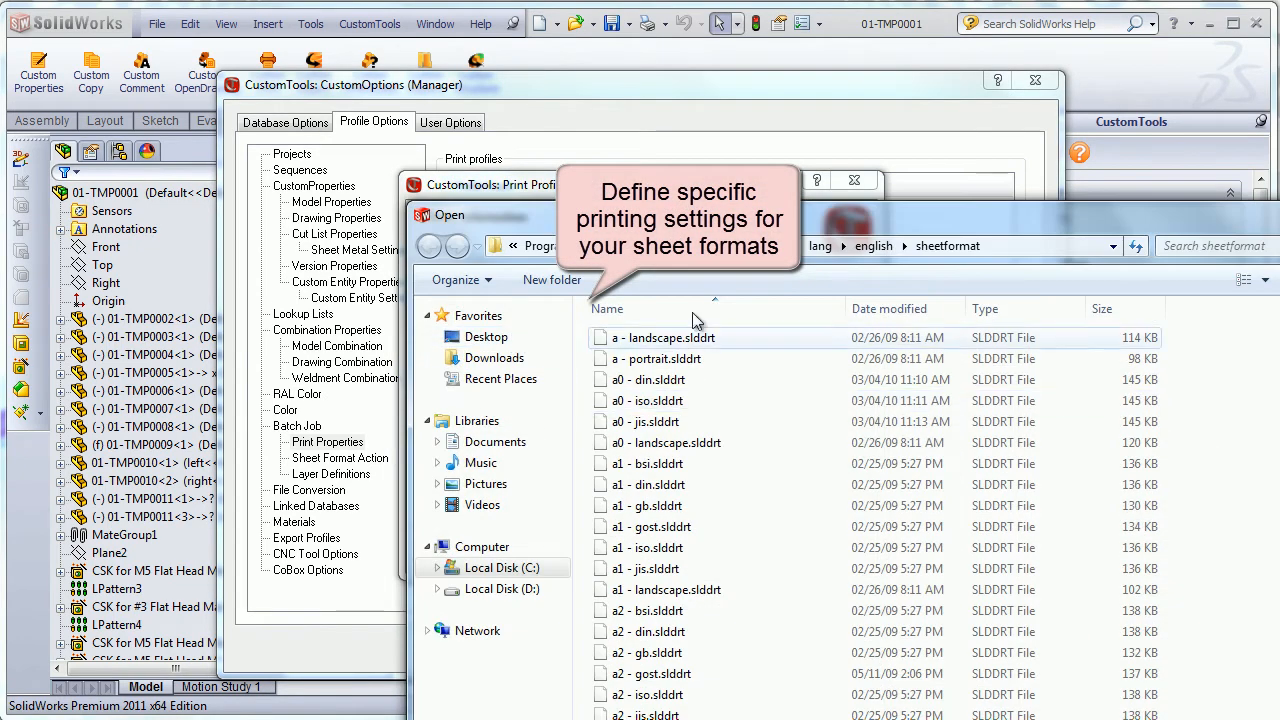
{"action": "left_click_drag", "start_coordinate": [651, 213], "coordinate": [439, 71]}
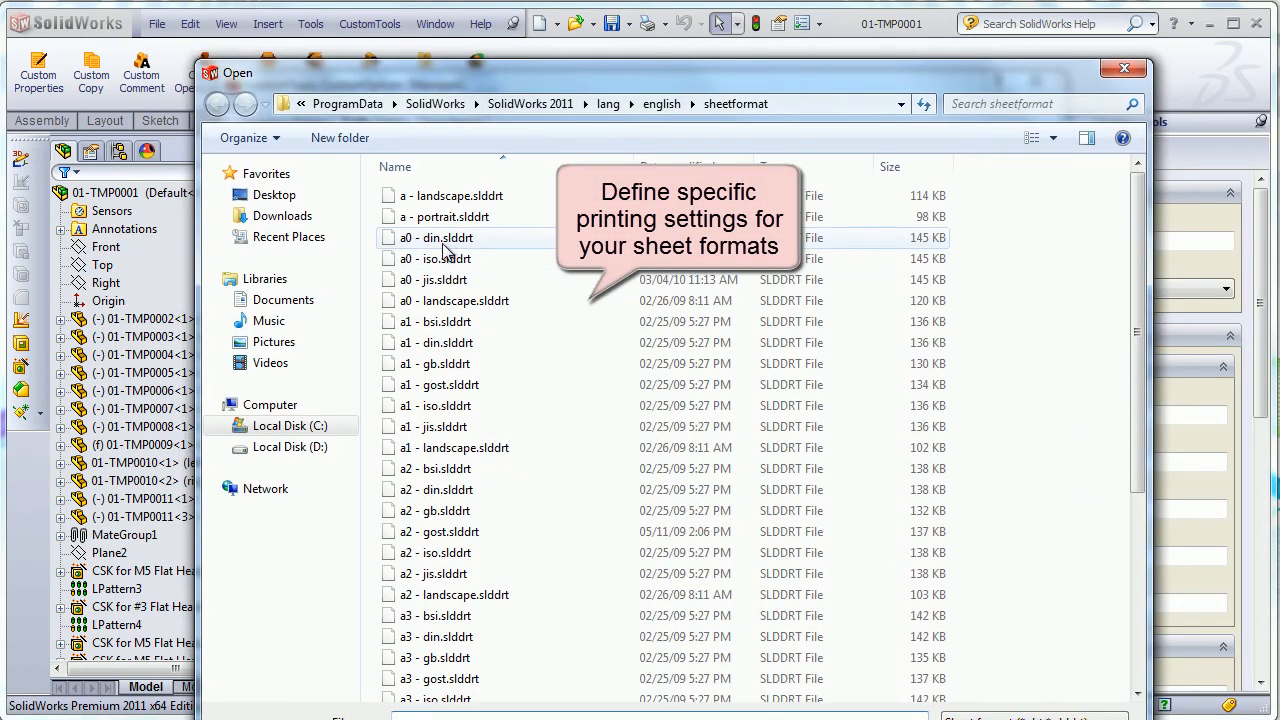
{"action": "left_click", "coordinate": [446, 490]}
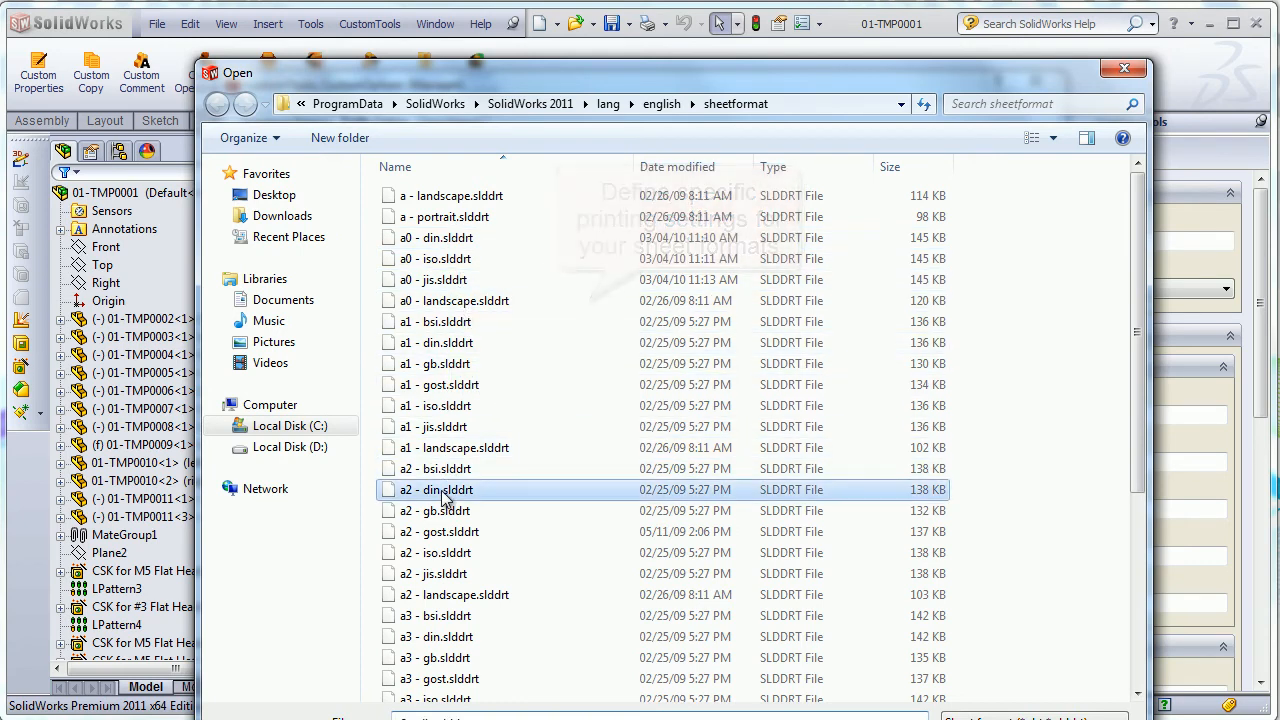
{"action": "key", "text": "Return"}
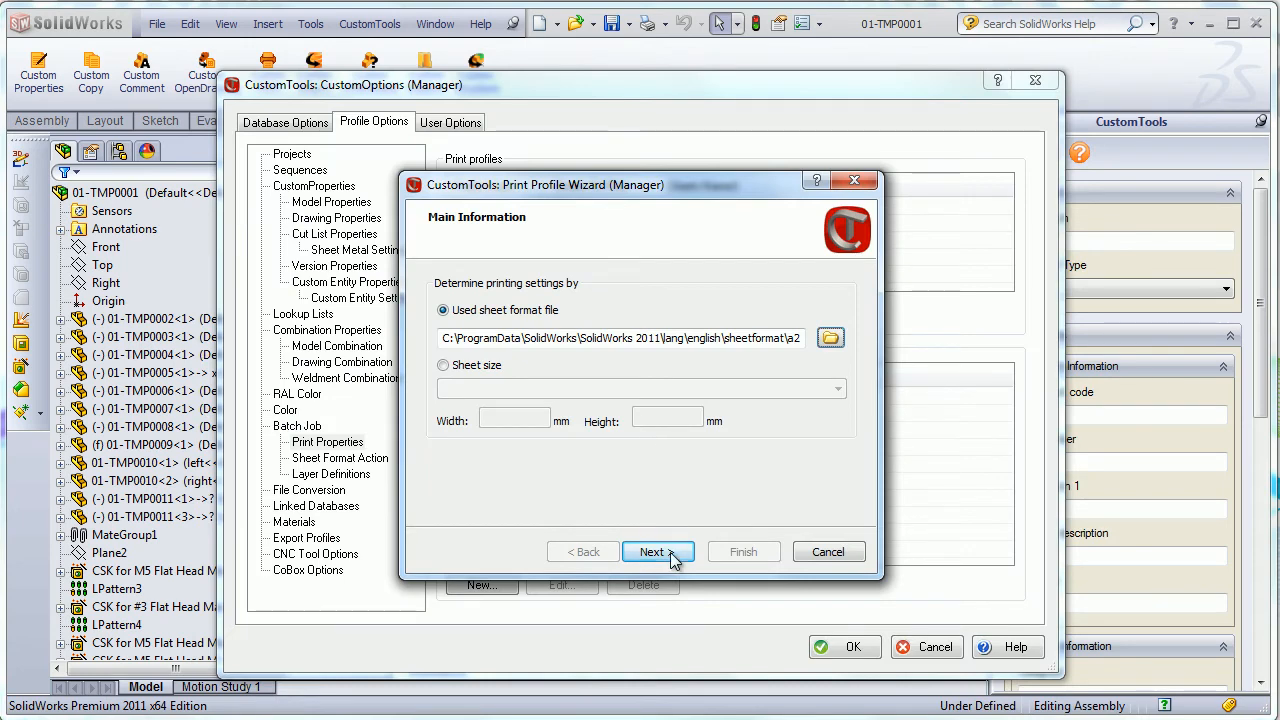
Assign the Fax printer, A4 paper and portrait orientation to the a2 - din sheet format and finish the wizard.
{"action": "left_click", "coordinate": [658, 552]}
{"action": "left_click", "coordinate": [620, 307]}
{"action": "left_click", "coordinate": [581, 358]}
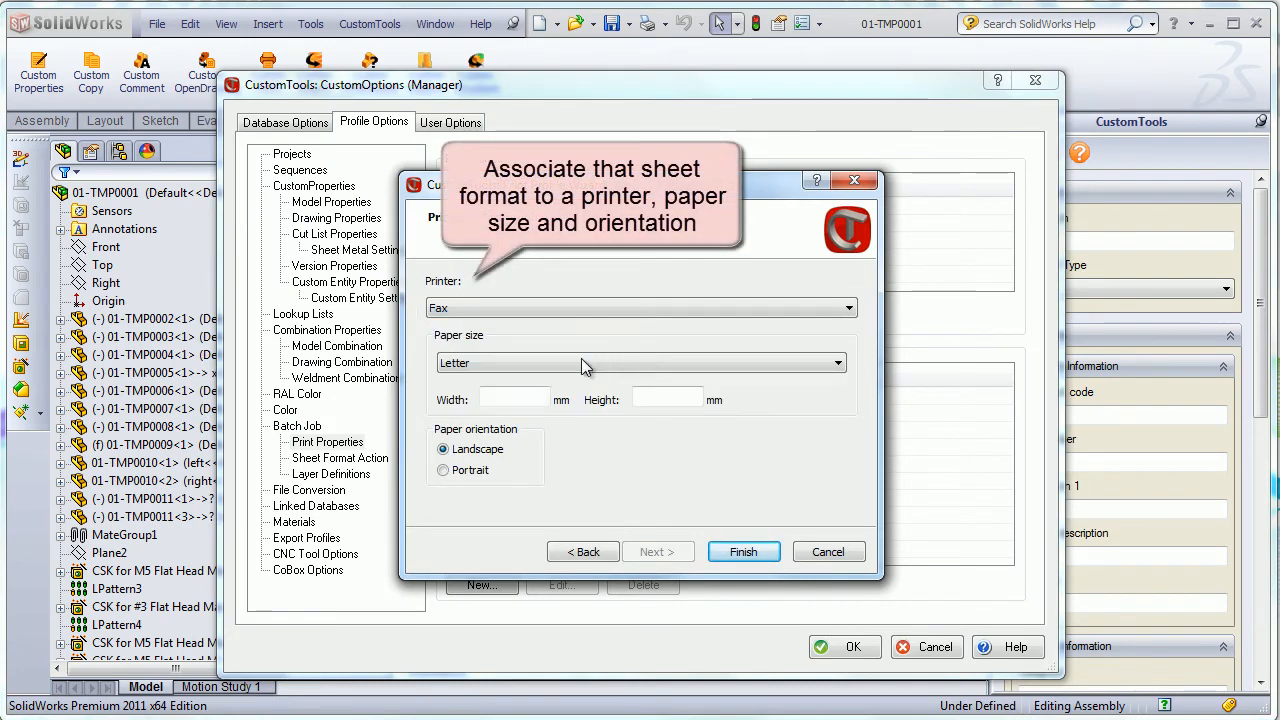
{"action": "left_click", "coordinate": [583, 363]}
{"action": "left_click", "coordinate": [522, 451]}
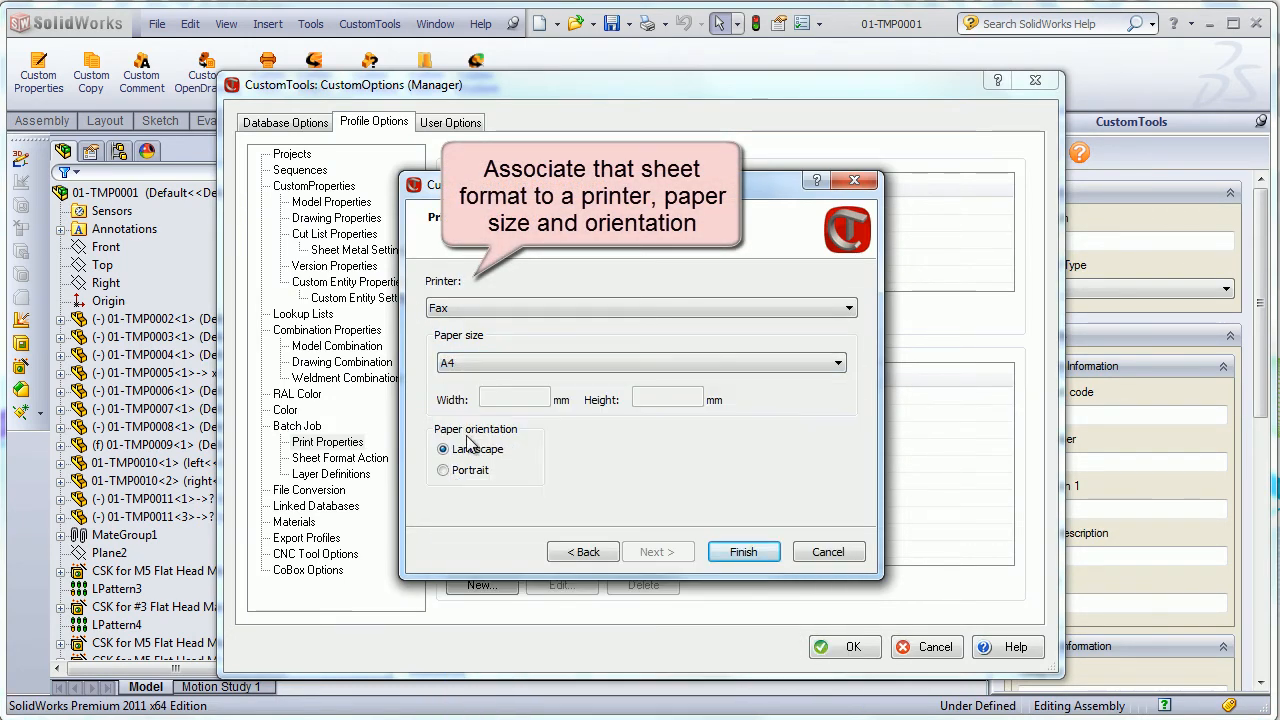
{"action": "left_click", "coordinate": [444, 470]}
{"action": "left_click", "coordinate": [740, 552]}
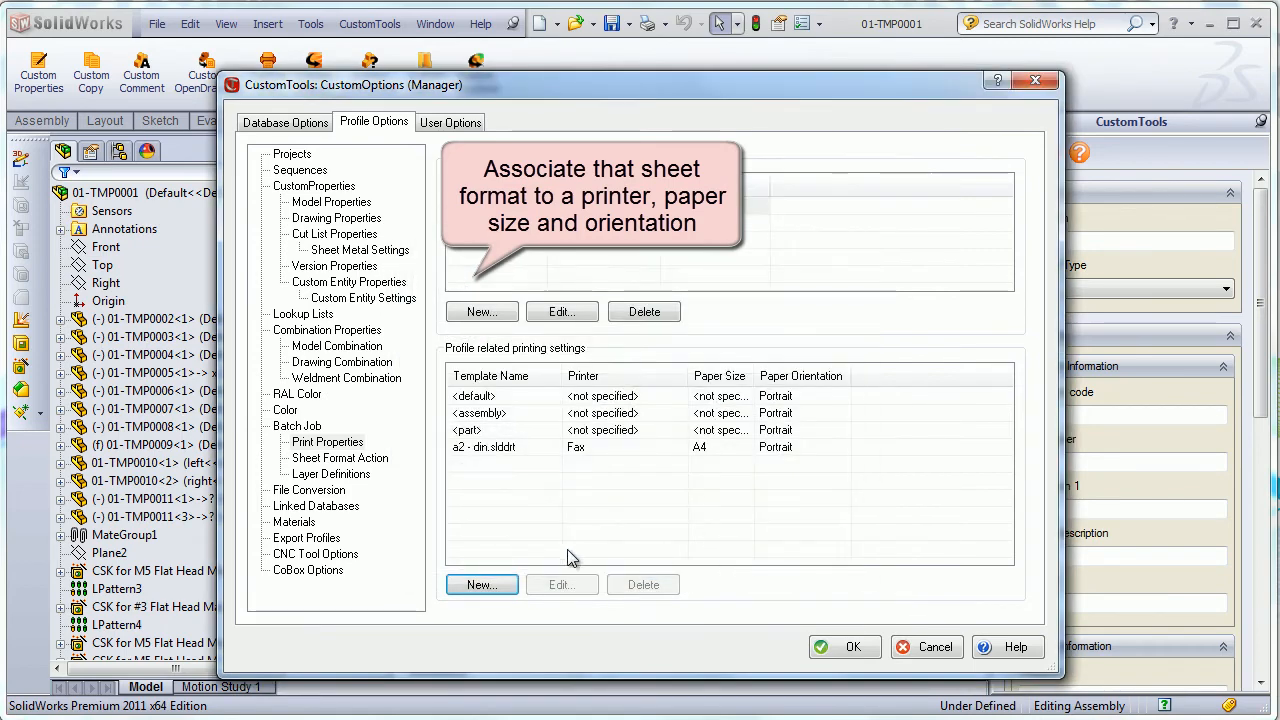
Add another printing setting to the Sheet1 profile for sheet format a1 - gb.slddrt, choosing its printer and finishing the wizard.
{"action": "left_click", "coordinate": [481, 585]}
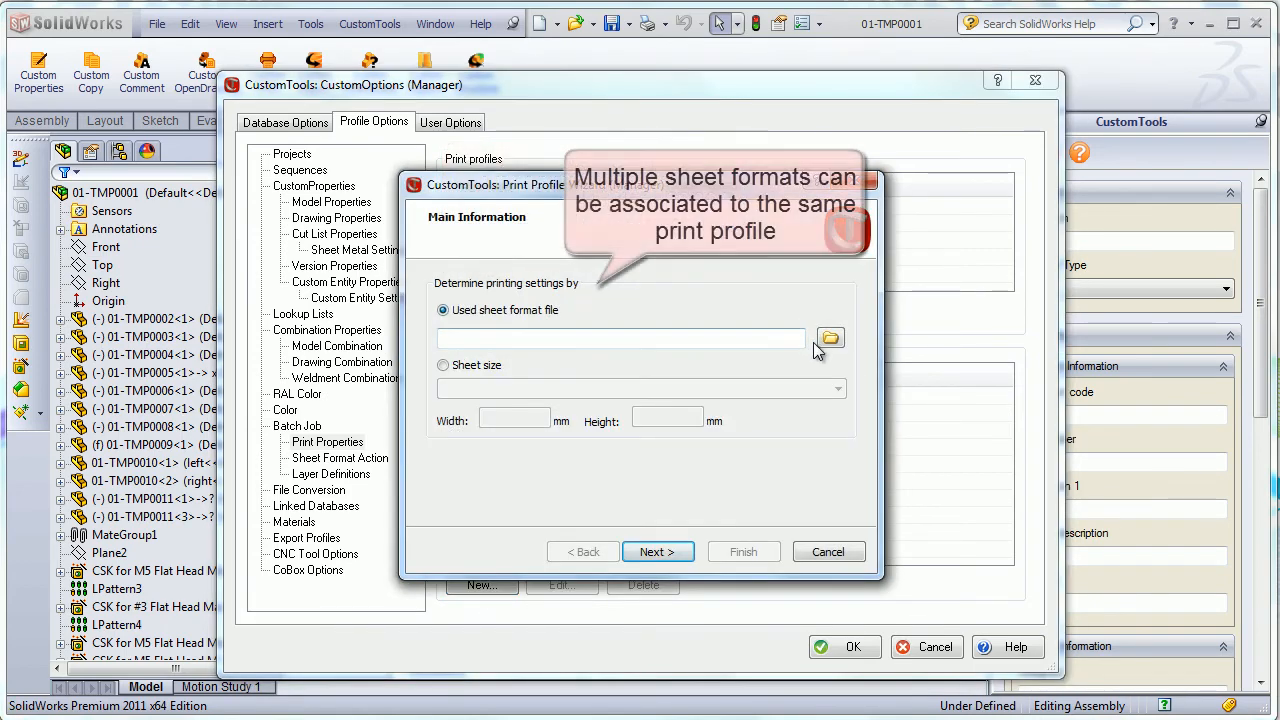
{"action": "left_click", "coordinate": [830, 340]}
{"action": "left_click", "coordinate": [508, 365]}
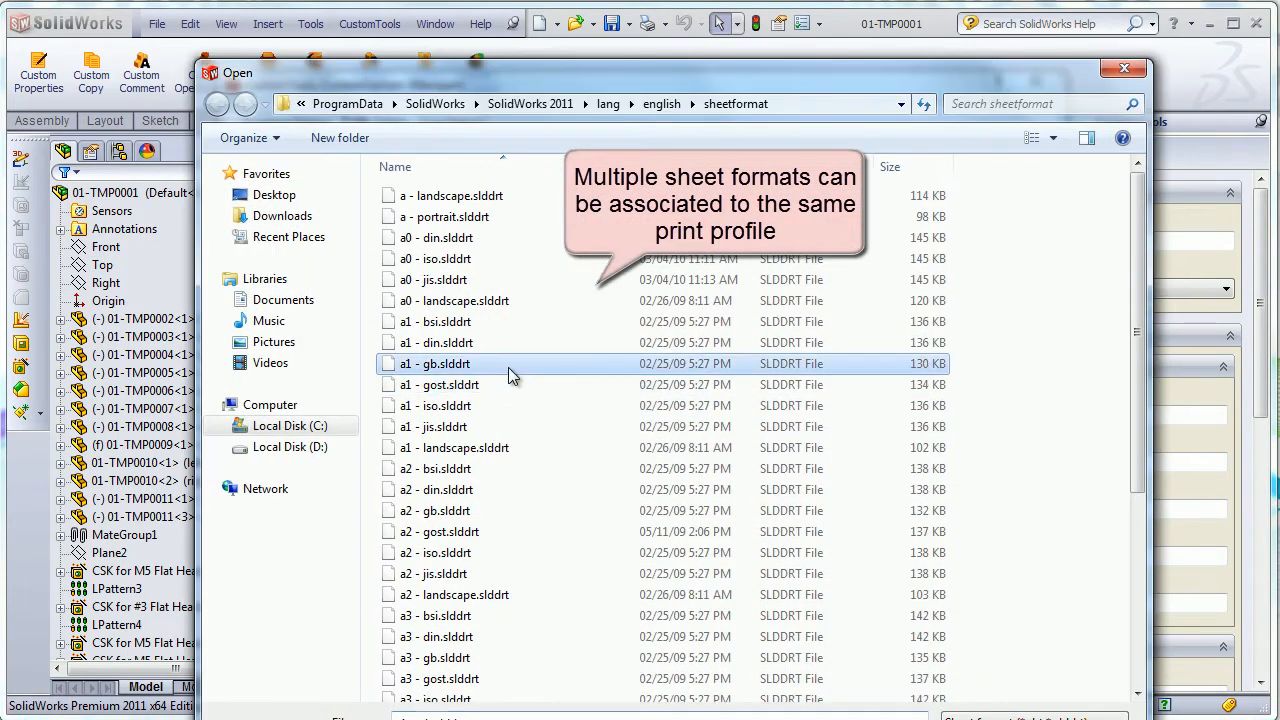
{"action": "double_click", "coordinate": [508, 364]}
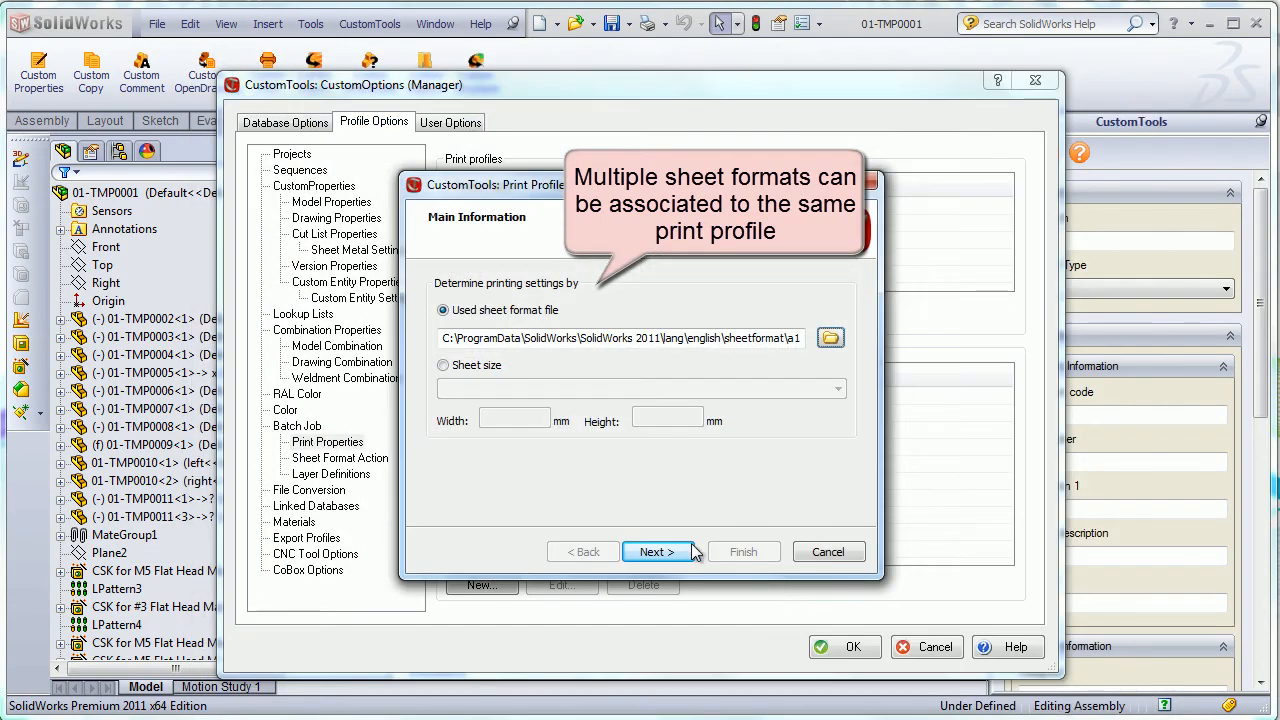
{"action": "left_click", "coordinate": [659, 552]}
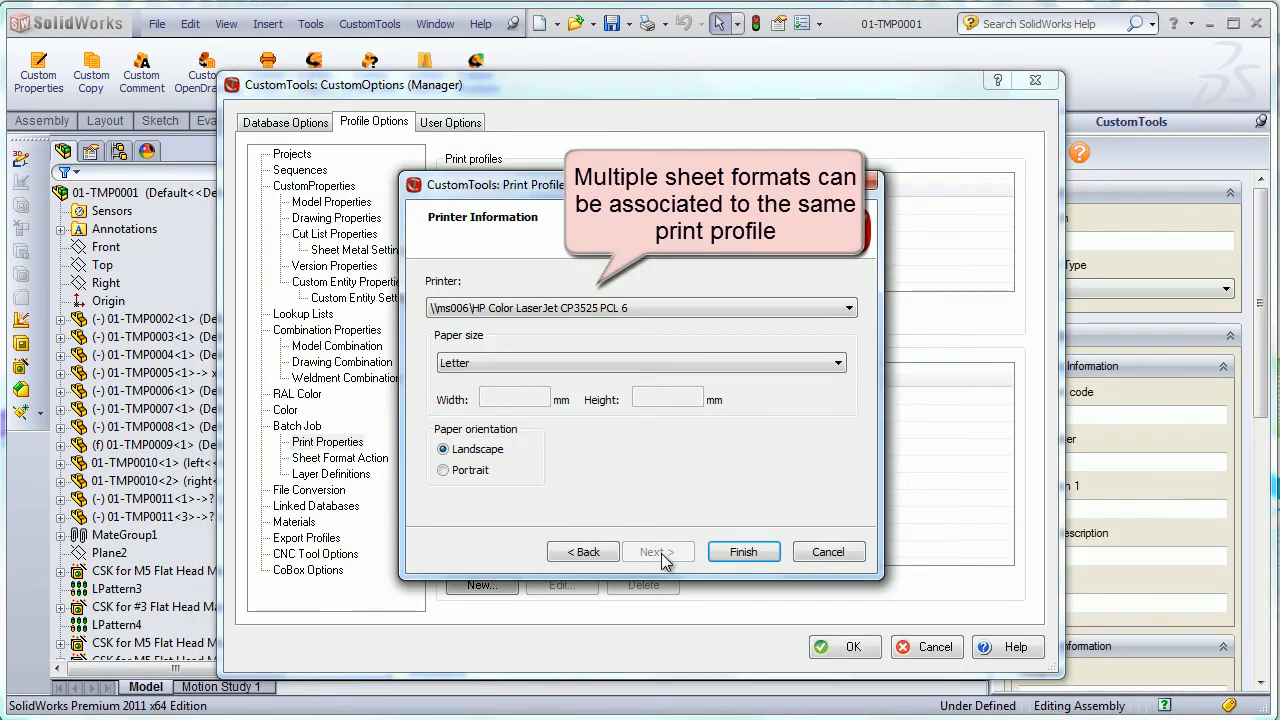
{"action": "left_click", "coordinate": [642, 316]}
{"action": "left_click", "coordinate": [500, 378]}
{"action": "left_click", "coordinate": [760, 552]}
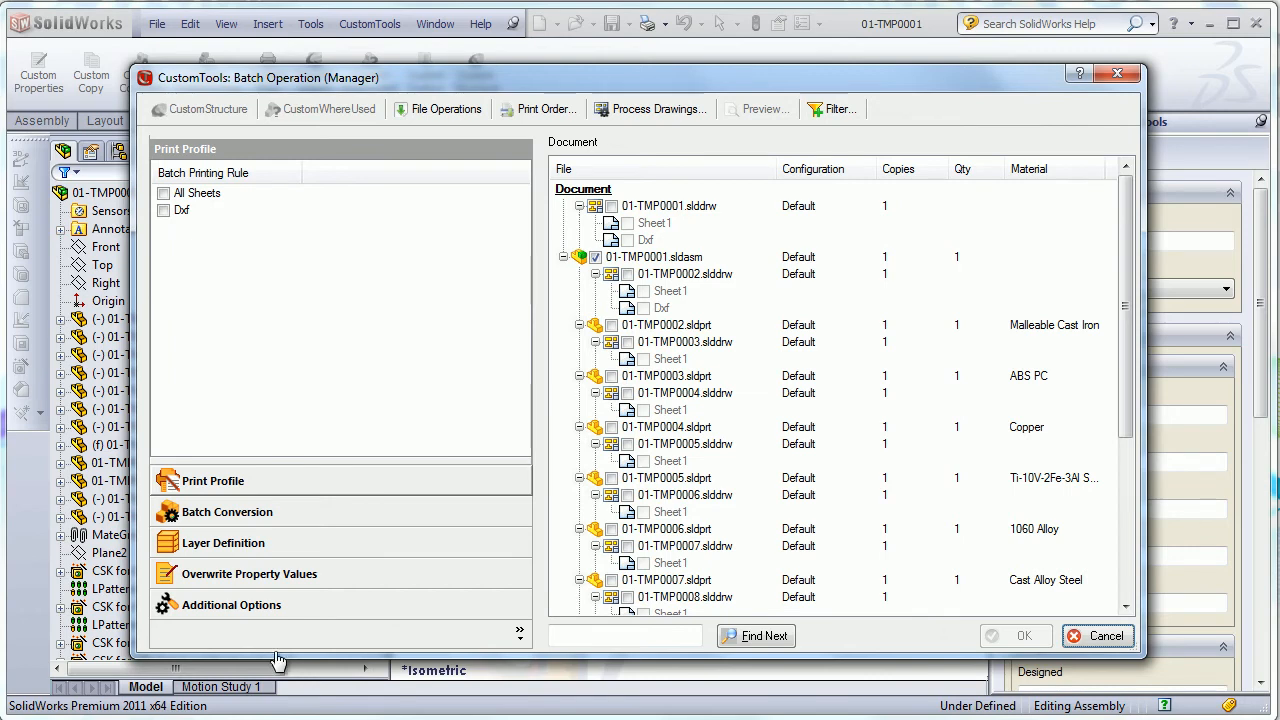
Try selecting the dxf and Dwg batch conversion rules for the assembly's documents, and close the batch operation without running it.
{"action": "left_click", "coordinate": [228, 514]}
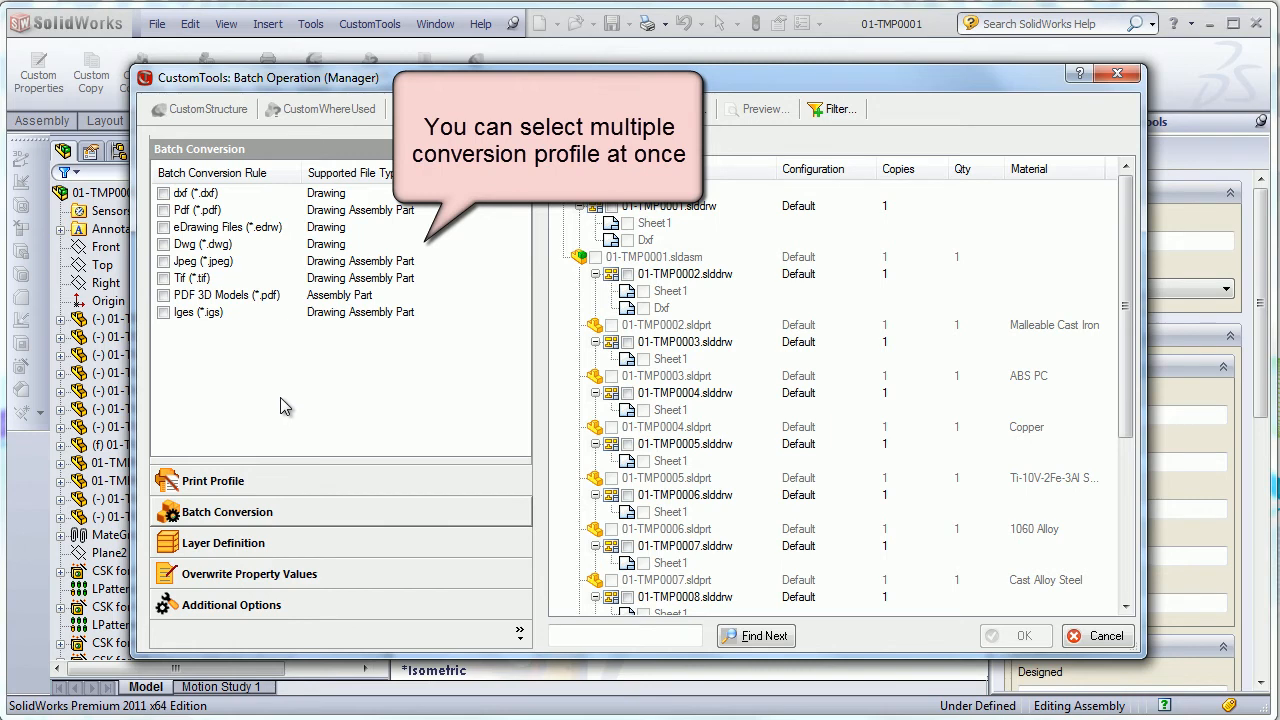
{"action": "left_click", "coordinate": [163, 193]}
{"action": "left_click", "coordinate": [164, 210]}
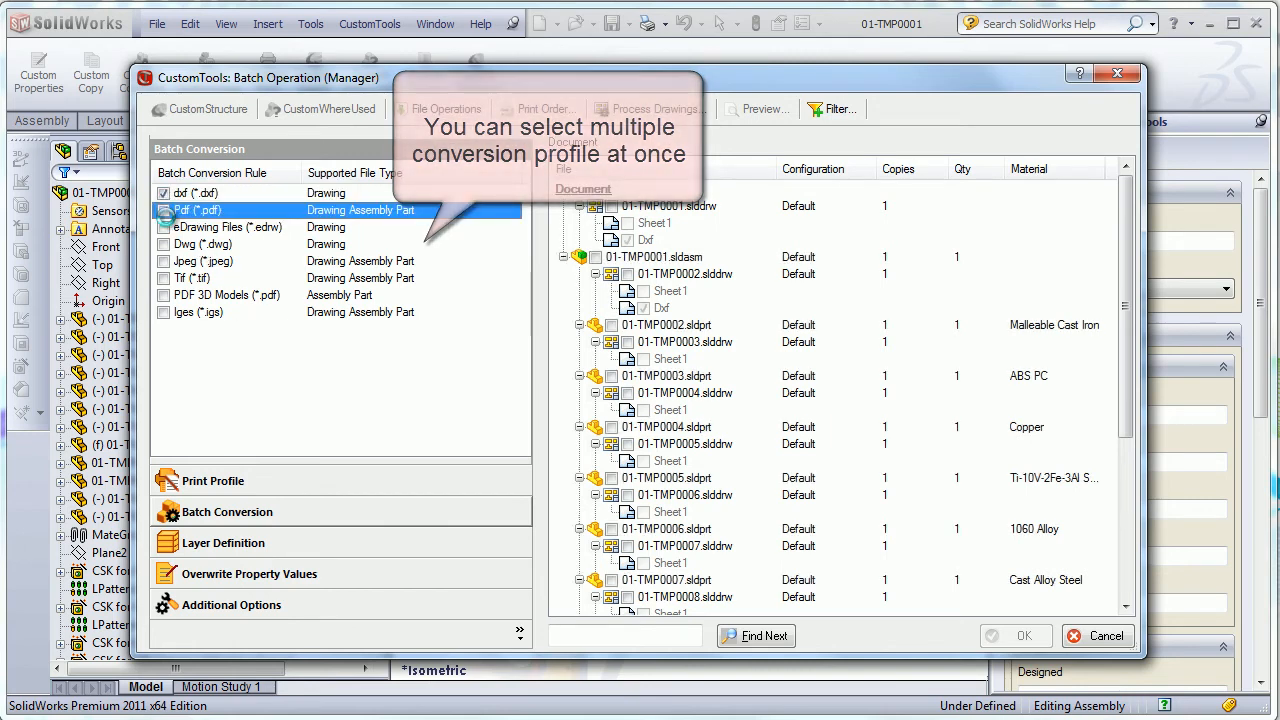
{"action": "left_click", "coordinate": [163, 244]}
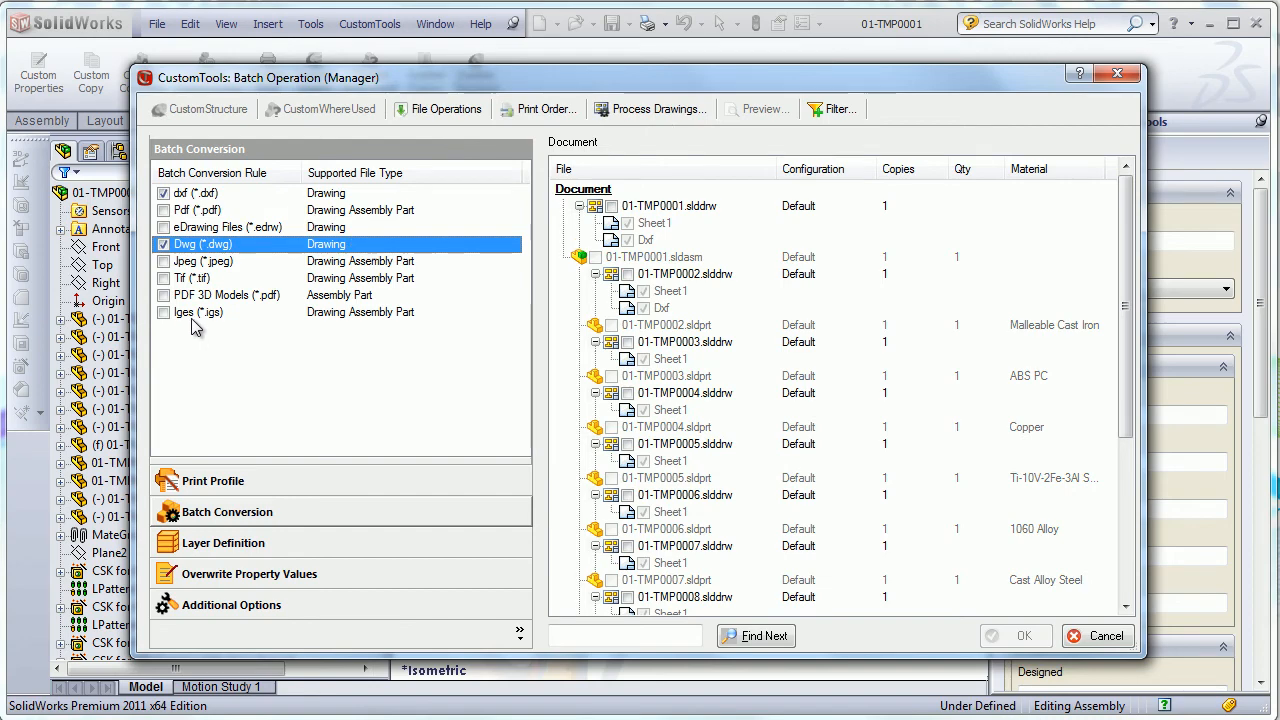
{"action": "left_click", "coordinate": [1097, 636]}
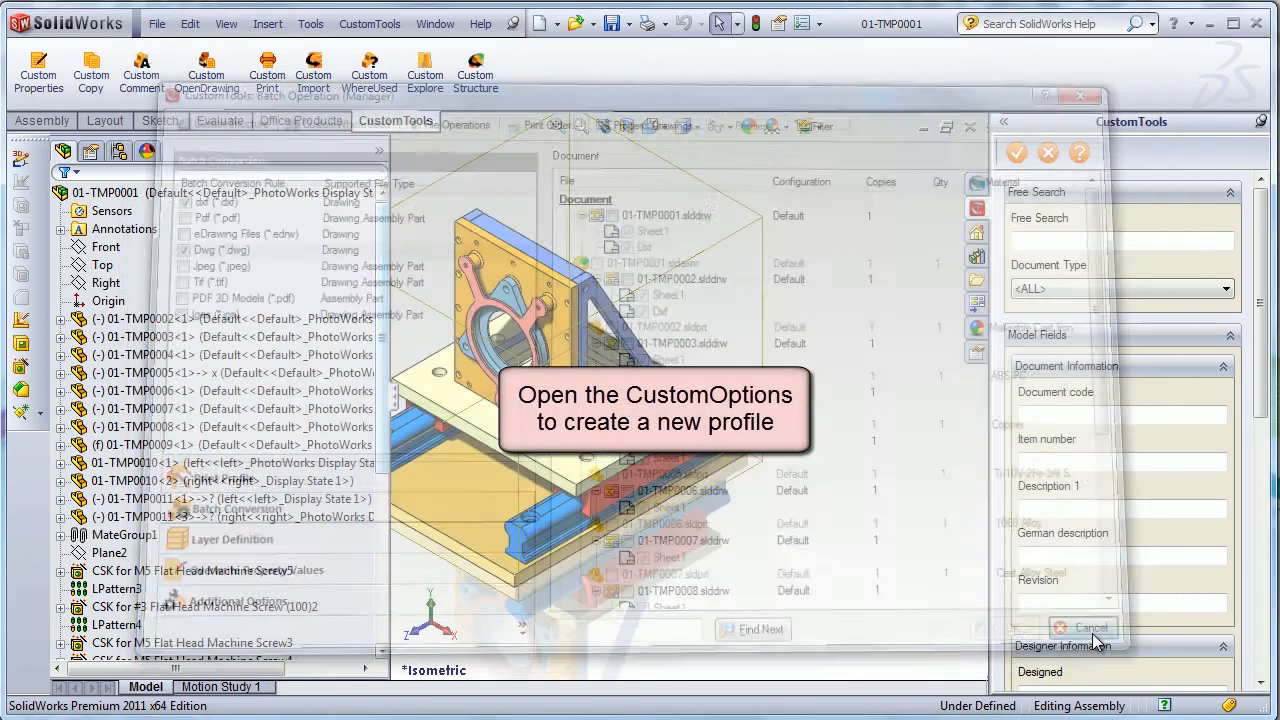
Start a new batch file conversion rule in CustomOptions, named Pdf, with PDF (*.pdf) as its file type.
{"action": "left_click", "coordinate": [385, 25]}
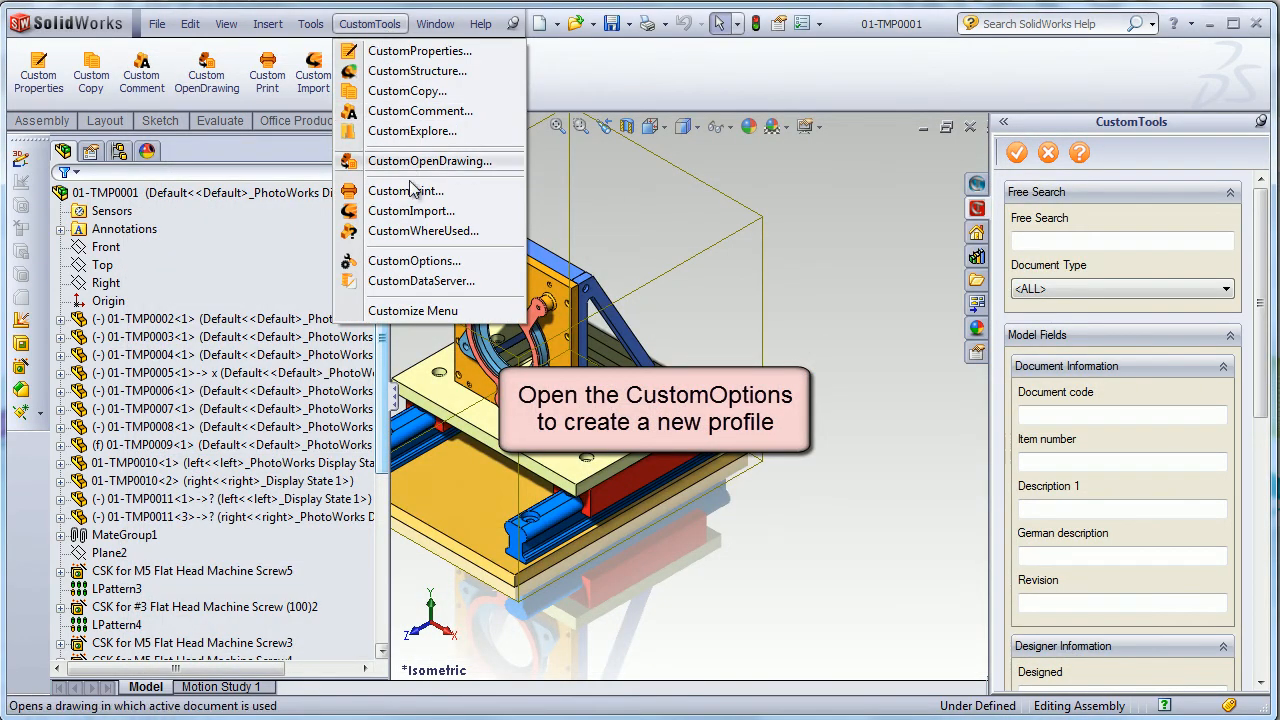
{"action": "left_click", "coordinate": [410, 261]}
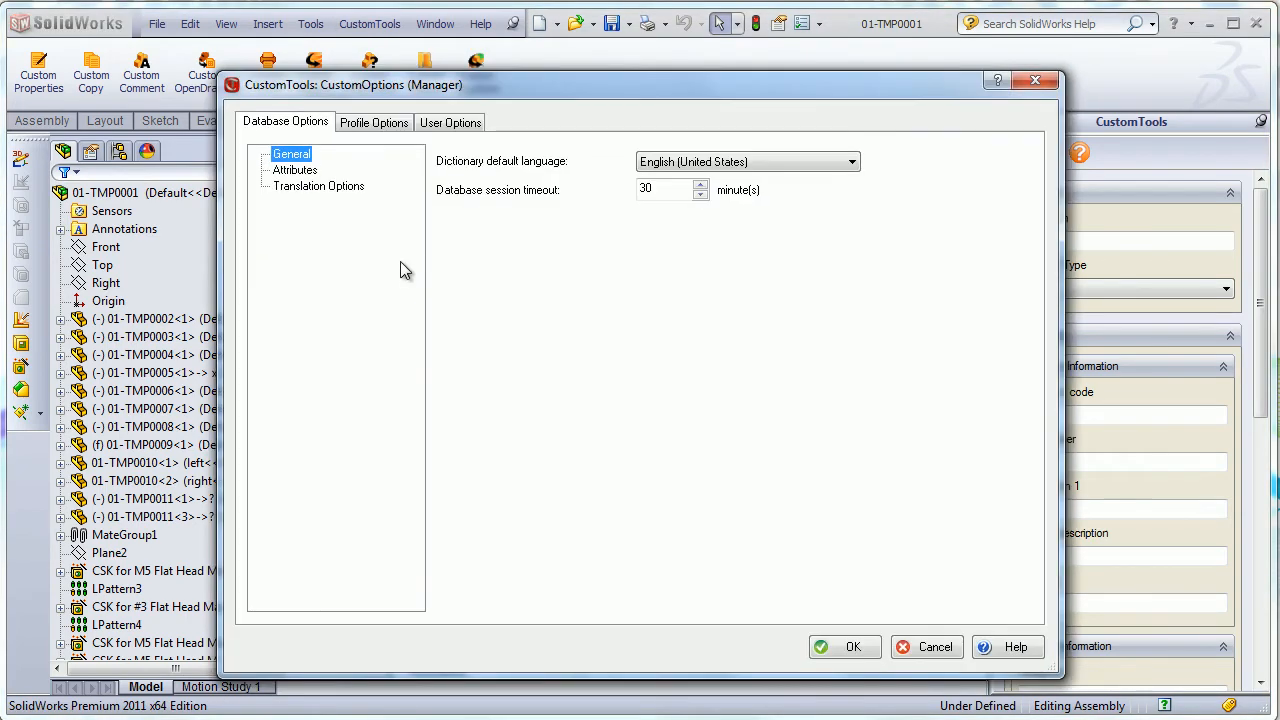
{"action": "left_click", "coordinate": [375, 125]}
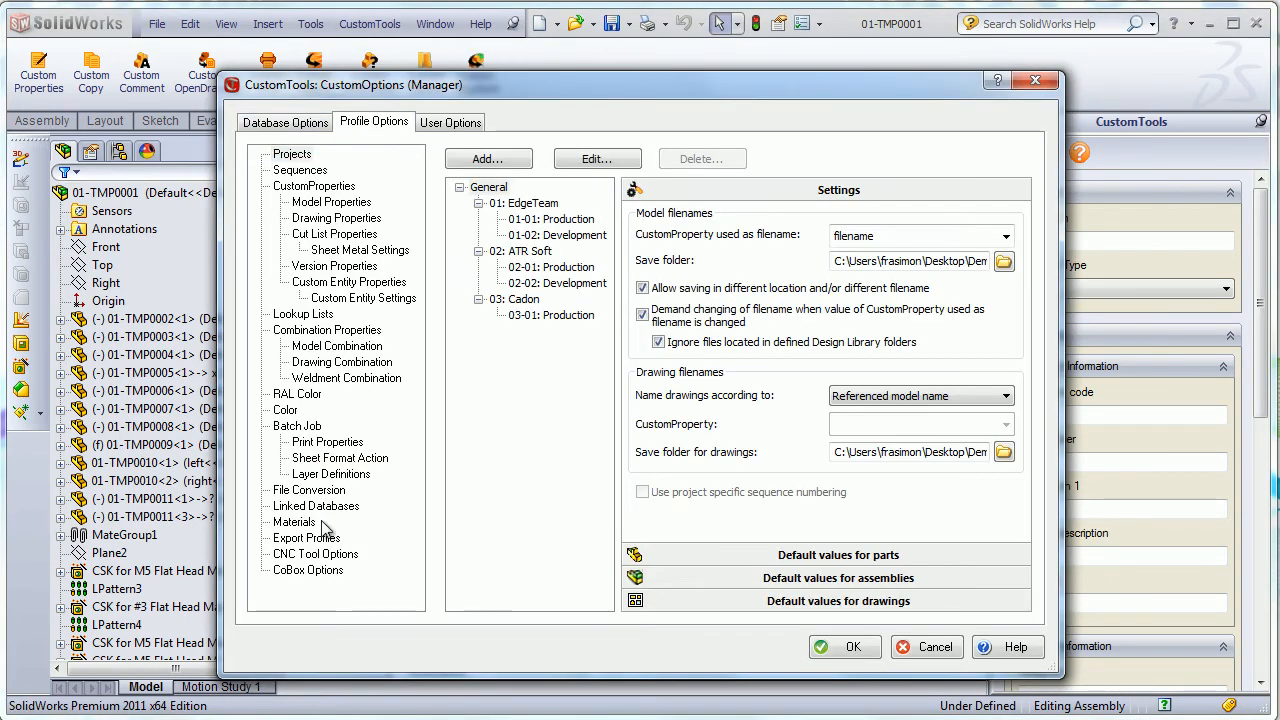
{"action": "left_click", "coordinate": [311, 491]}
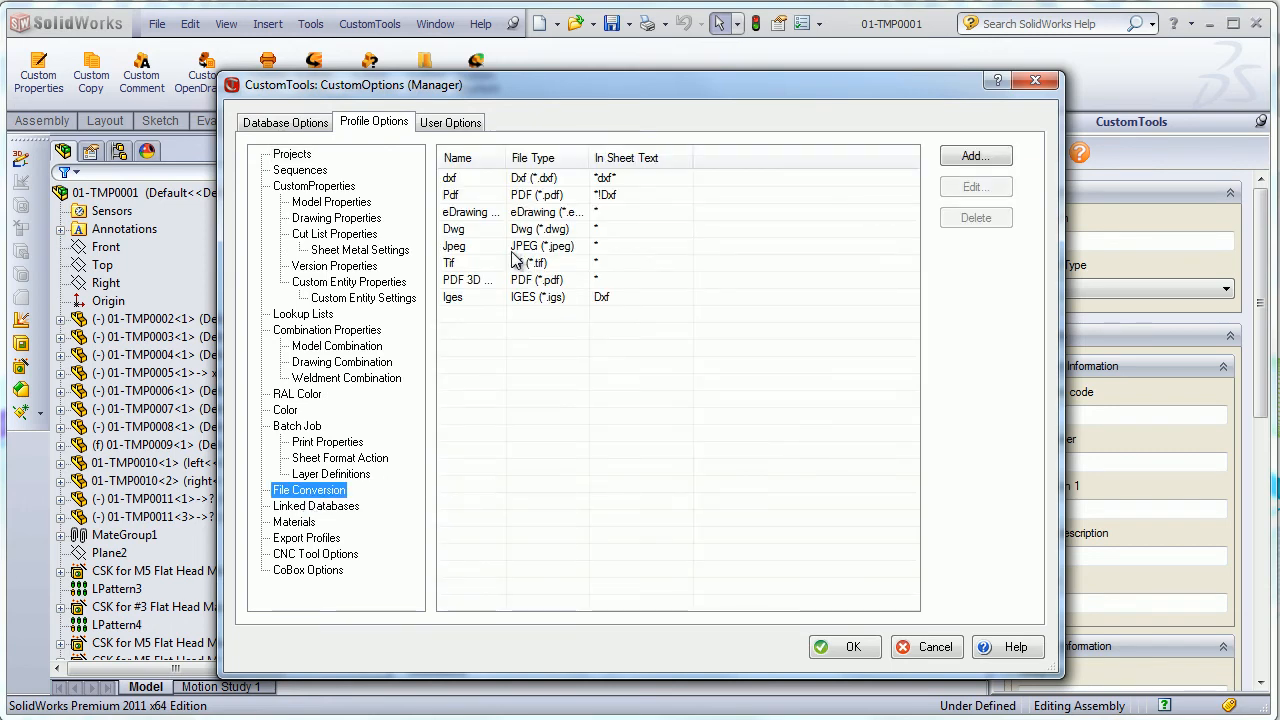
{"action": "left_click", "coordinate": [976, 158]}
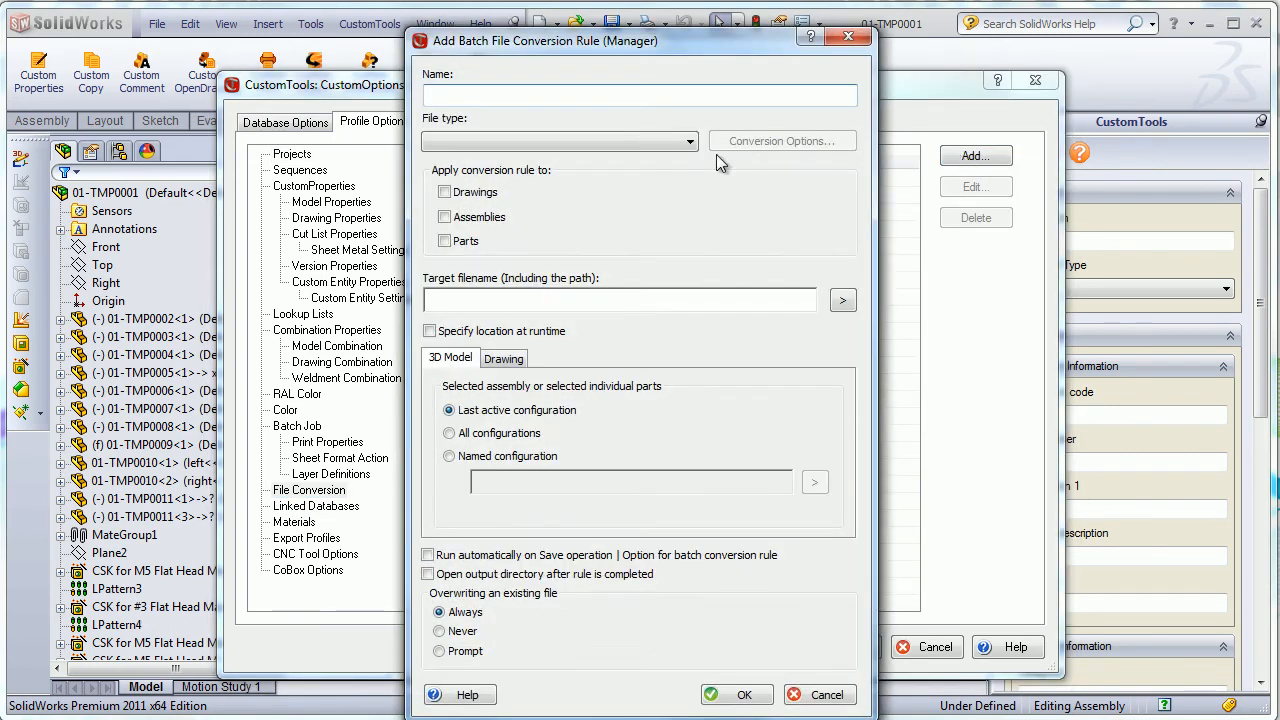
{"action": "type", "text": "P"}
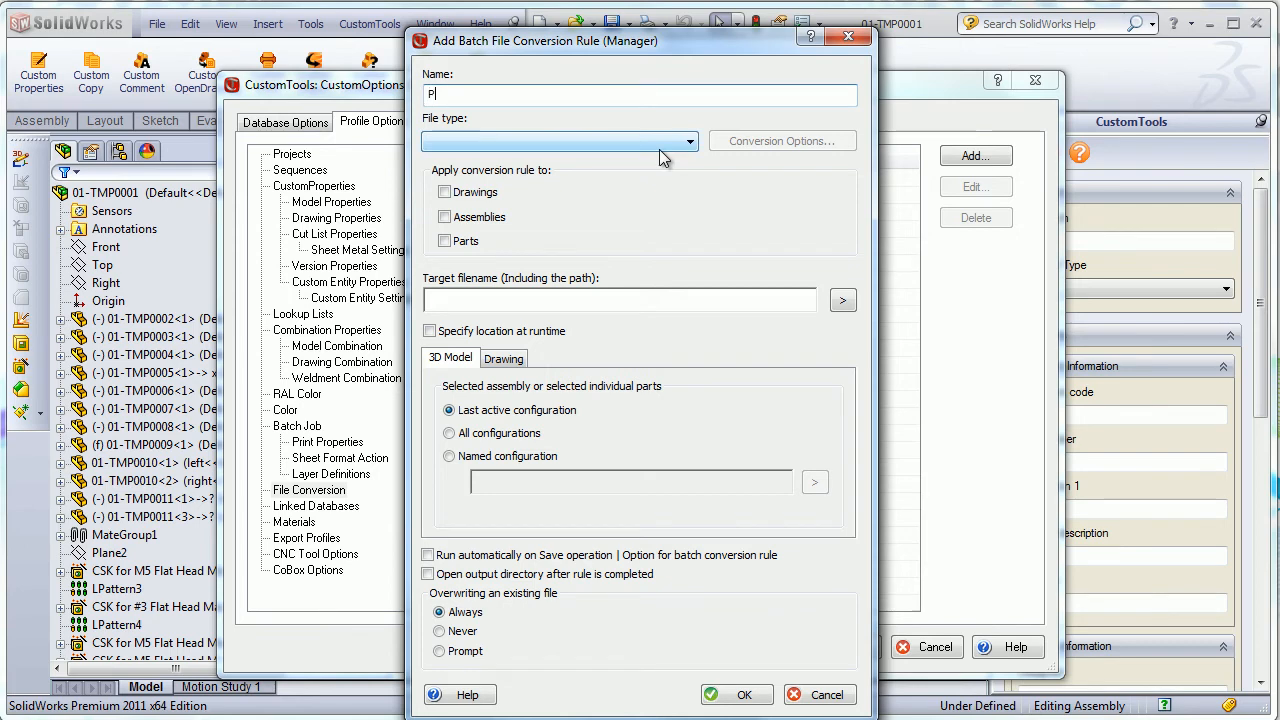
{"action": "type", "text": "df"}
{"action": "left_click", "coordinate": [575, 145]}
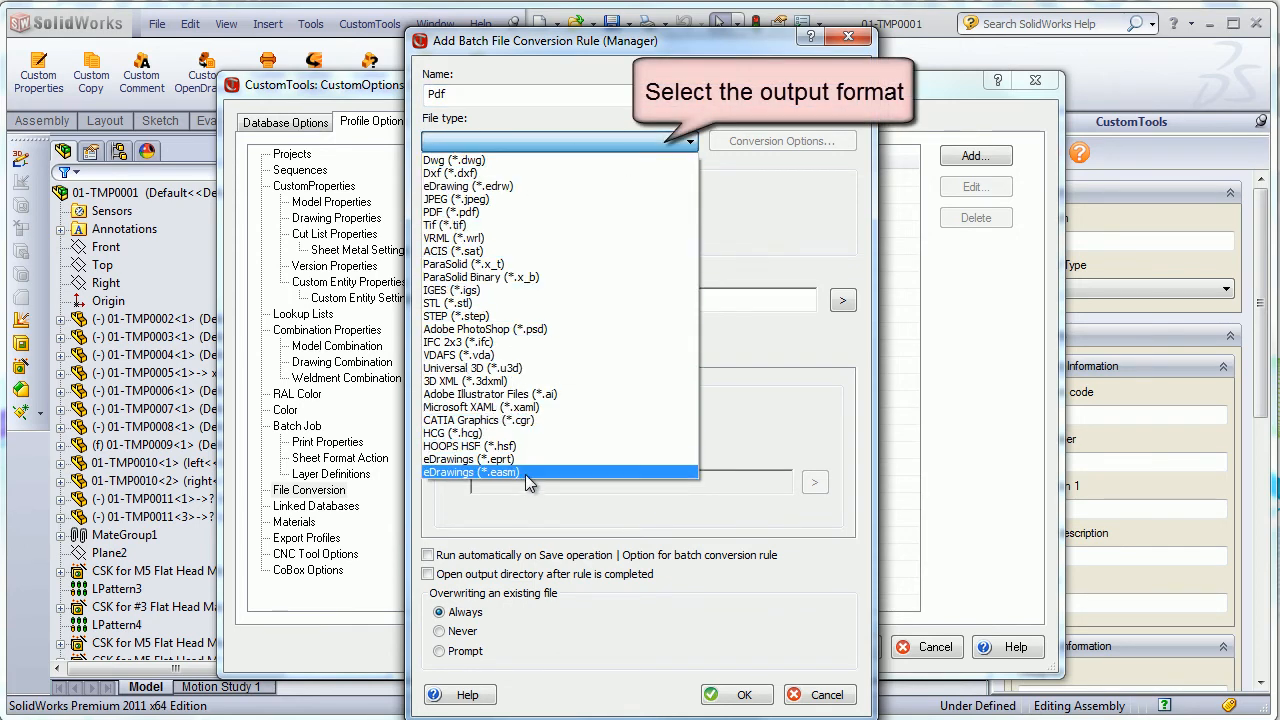
{"action": "left_click", "coordinate": [482, 213]}
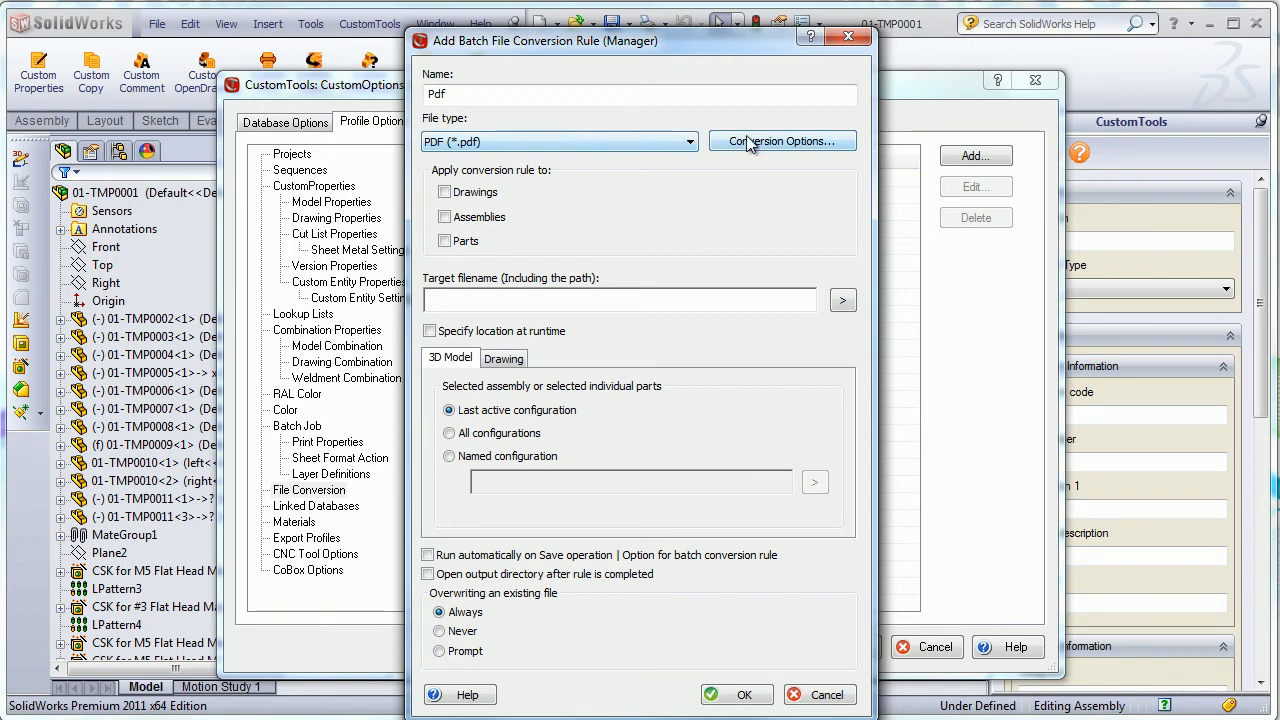
Review the advanced PDF conversion options without changing them, and apply the conversion rule to drawings.
{"action": "left_click", "coordinate": [750, 143]}
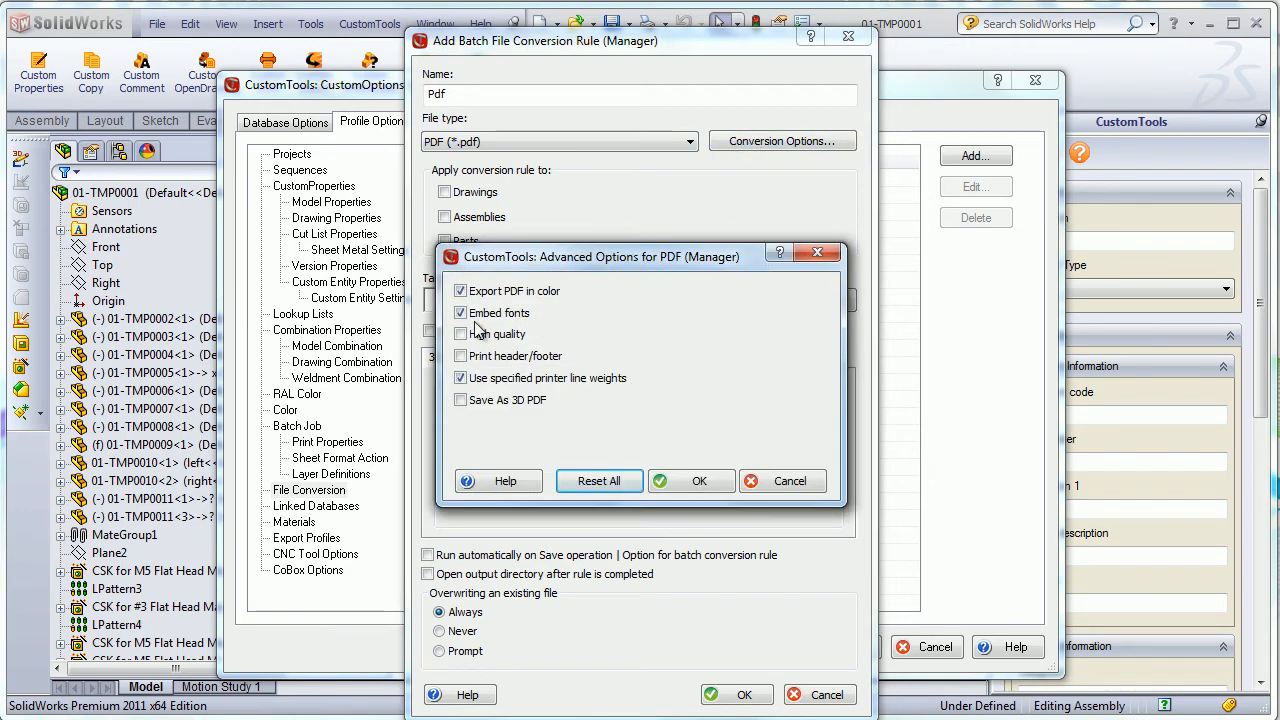
{"action": "left_click", "coordinate": [825, 257]}
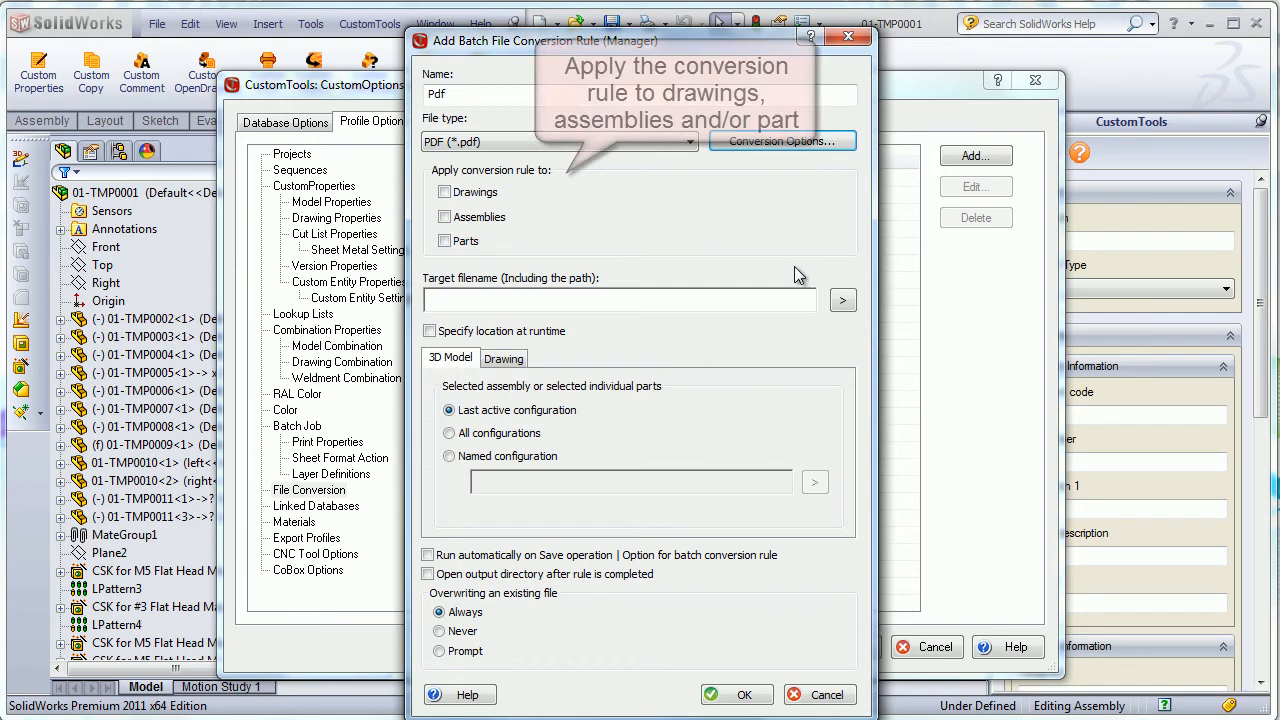
{"action": "left_click", "coordinate": [445, 192]}
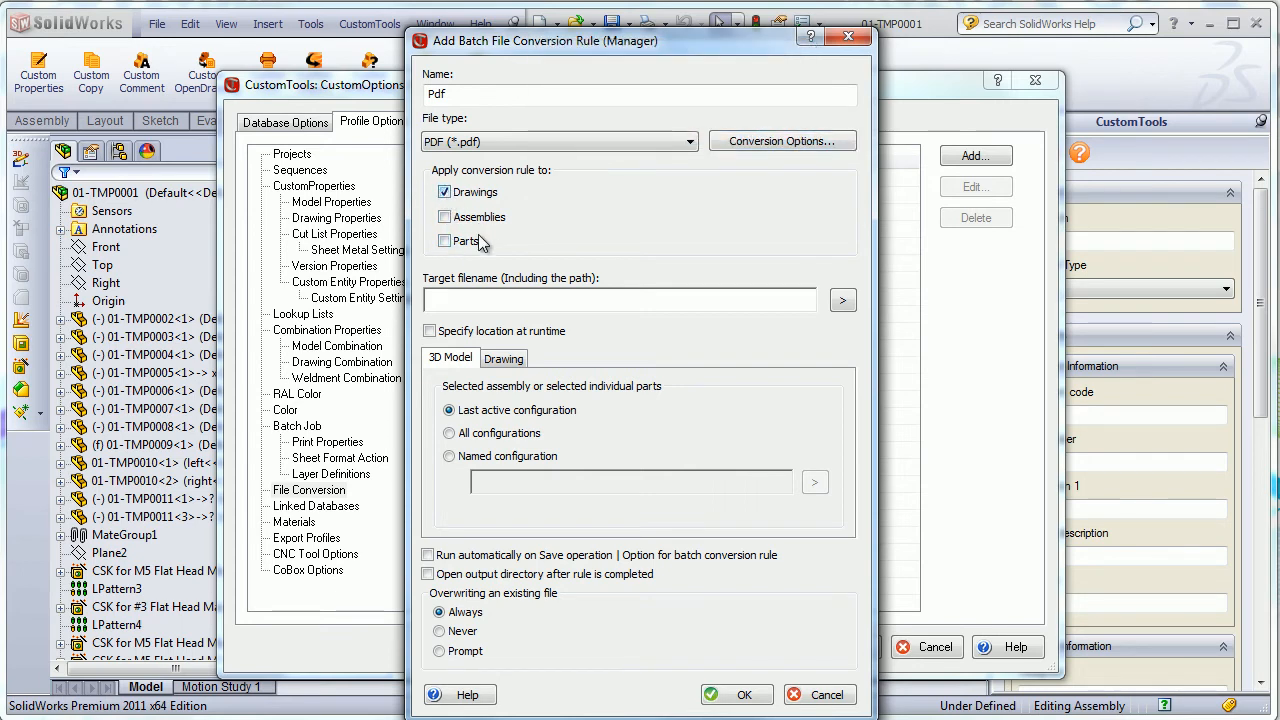
Set the rule's target folder to the source path followed by \converted document\pdf\.
{"action": "left_click", "coordinate": [455, 300]}
{"action": "left_click", "coordinate": [842, 301]}
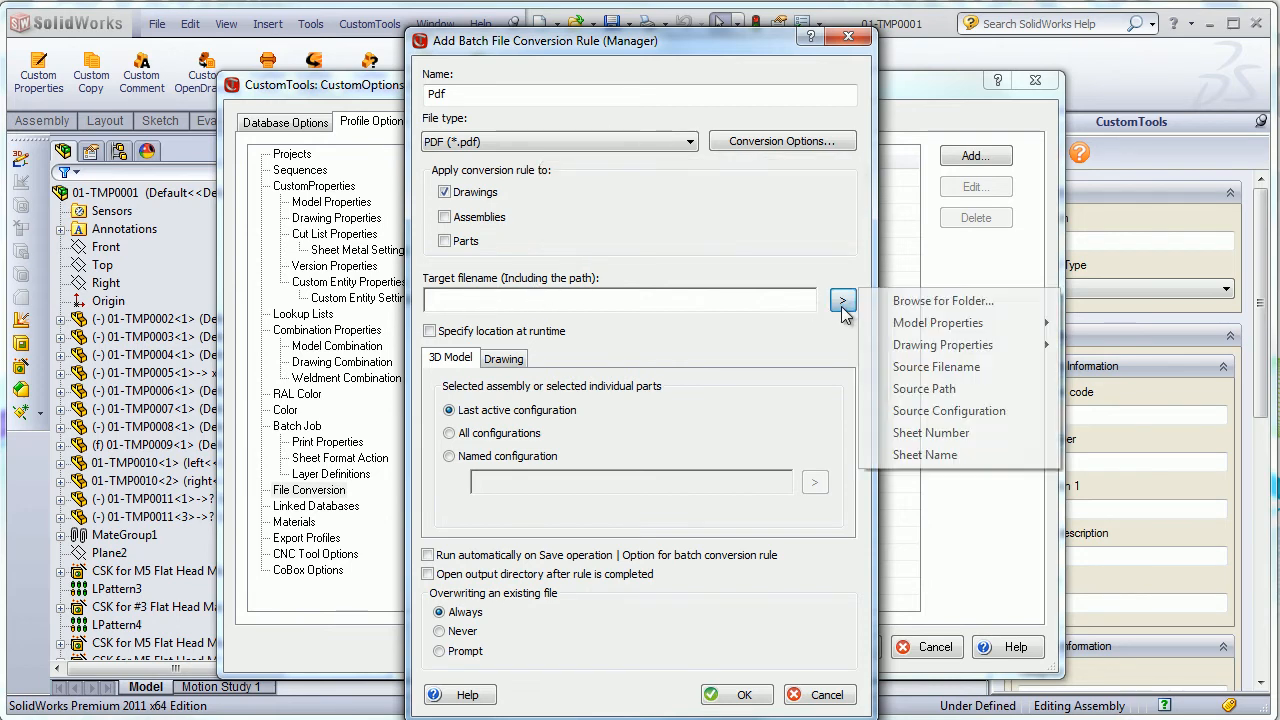
{"action": "left_click", "coordinate": [922, 393]}
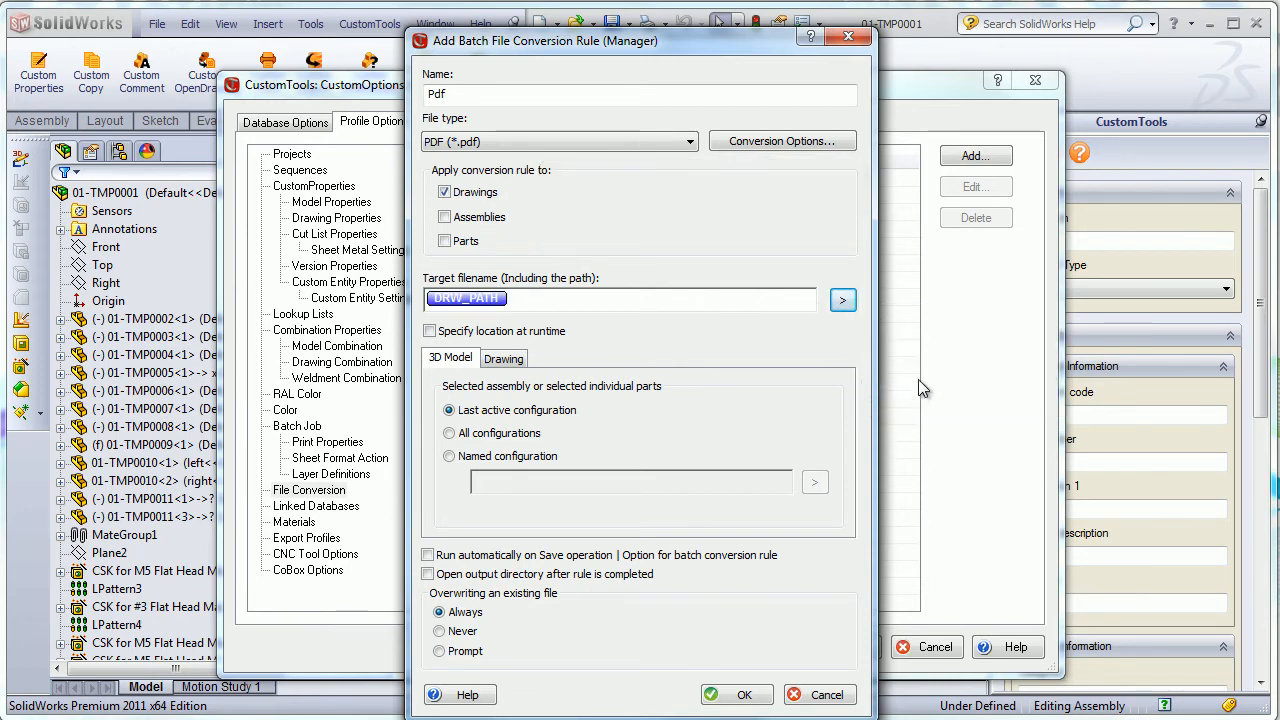
{"action": "type", "text": "\\converte"}
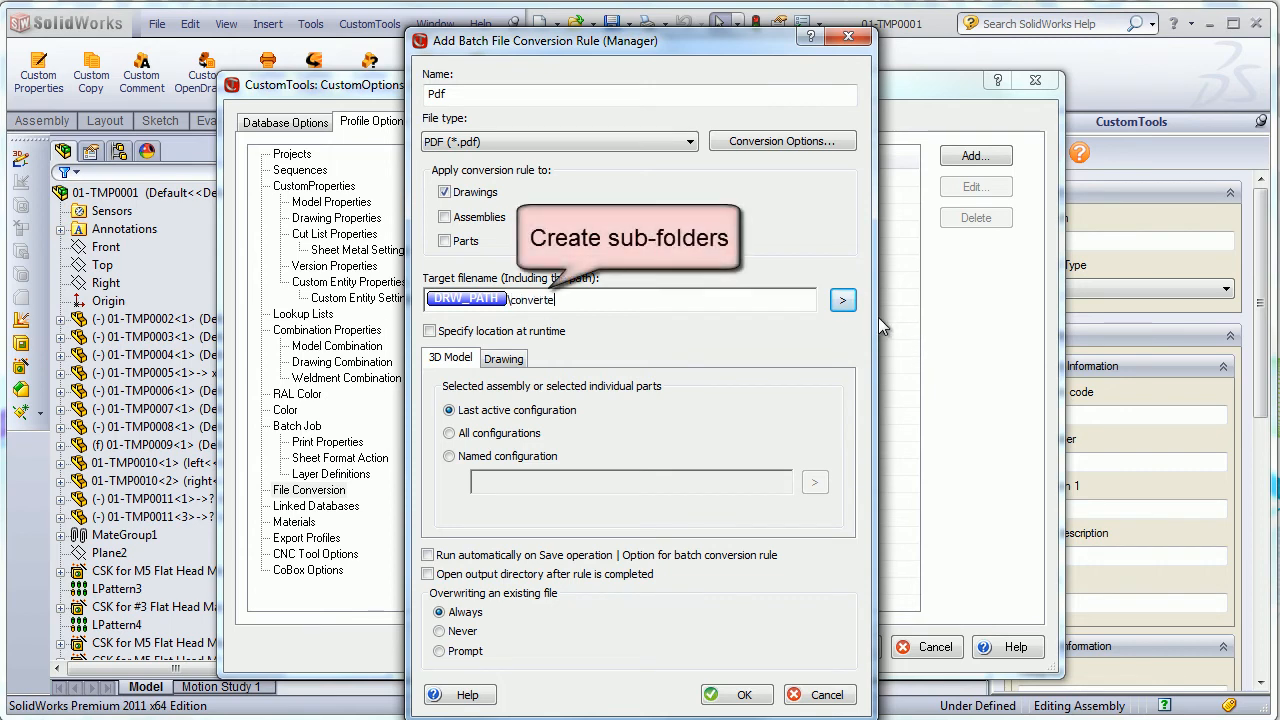
{"action": "type", "text": "d document\\pdf\\"}
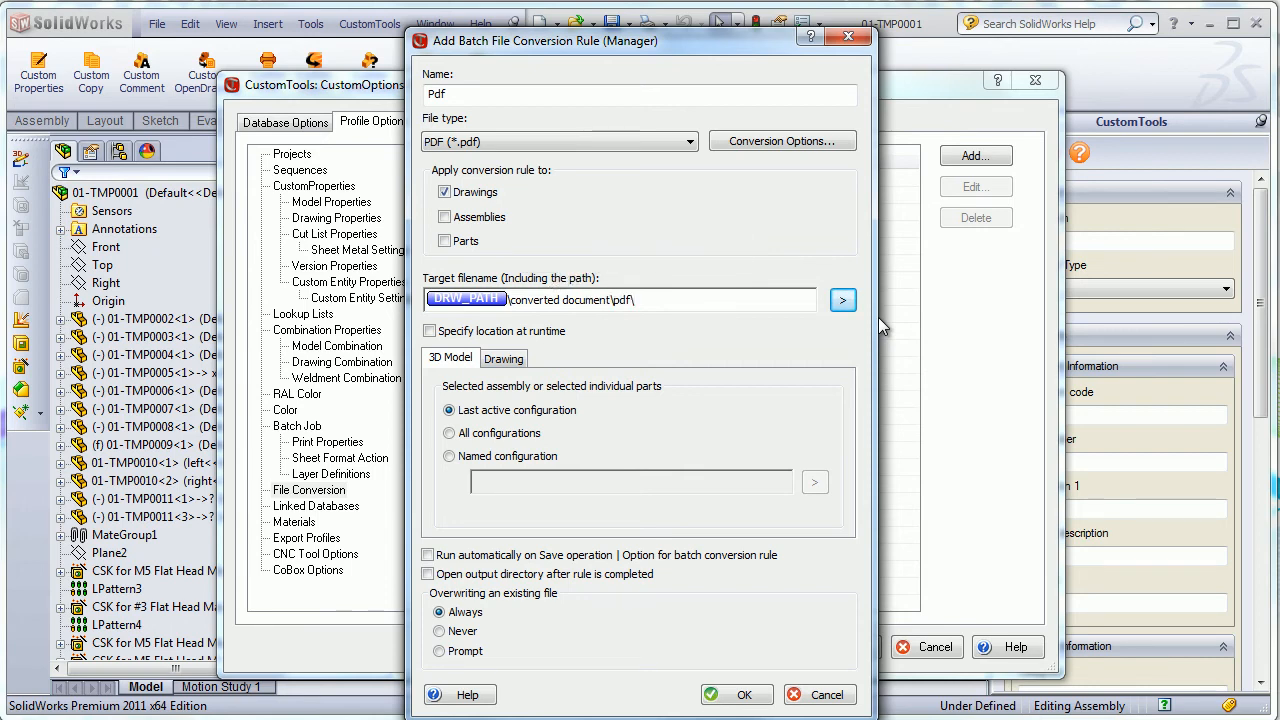
Build the target filename from the source filename, sheet number and Revision model property, separated by hyphens.
{"action": "left_click", "coordinate": [843, 300]}
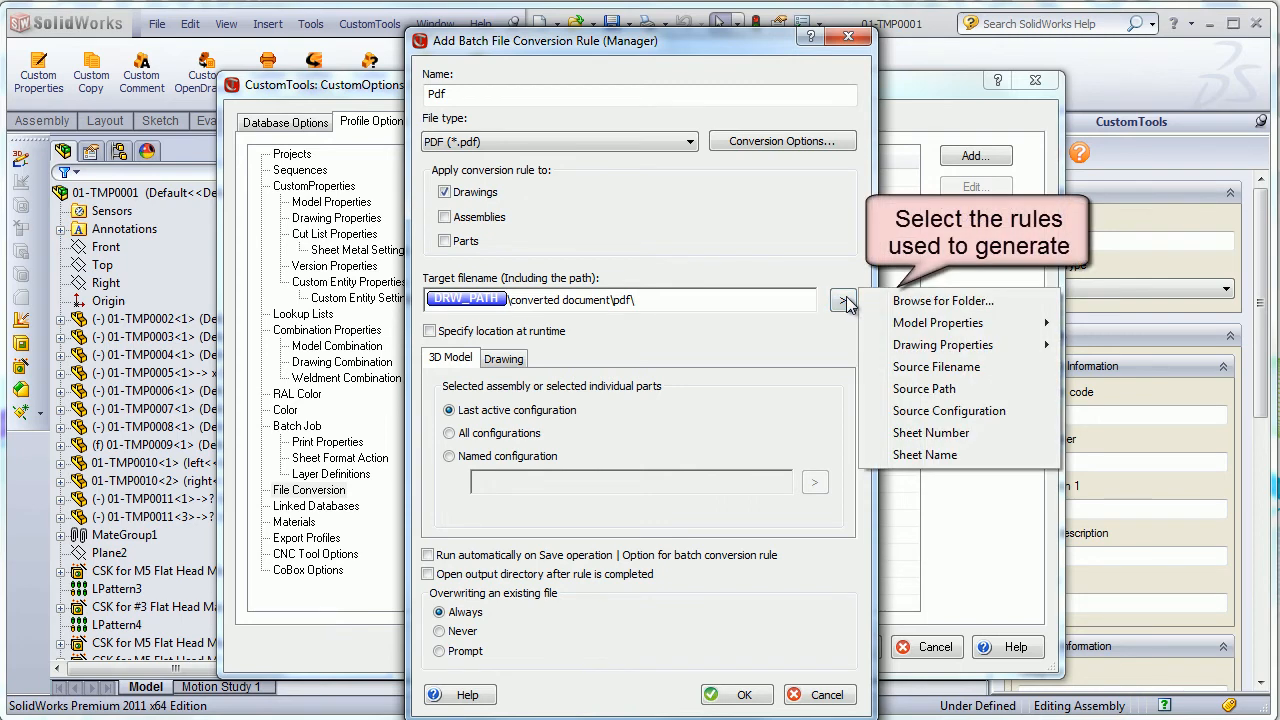
{"action": "left_click", "coordinate": [947, 367]}
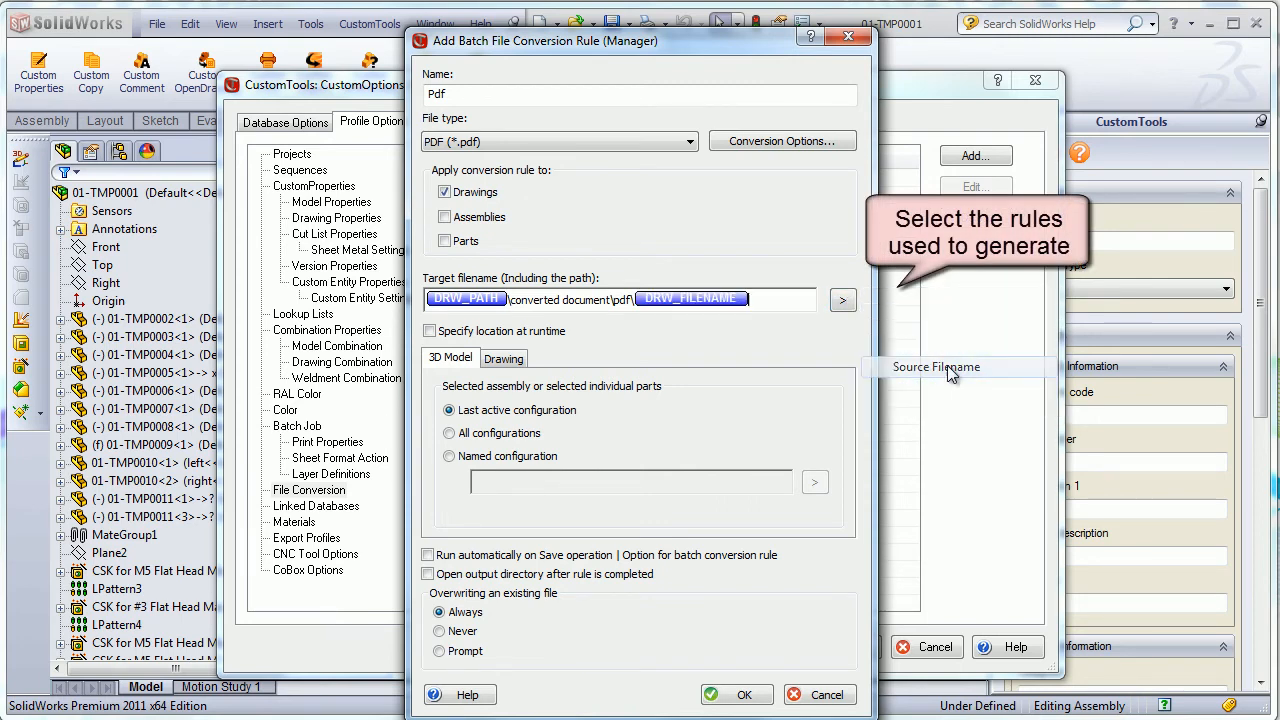
{"action": "left_click", "coordinate": [843, 300]}
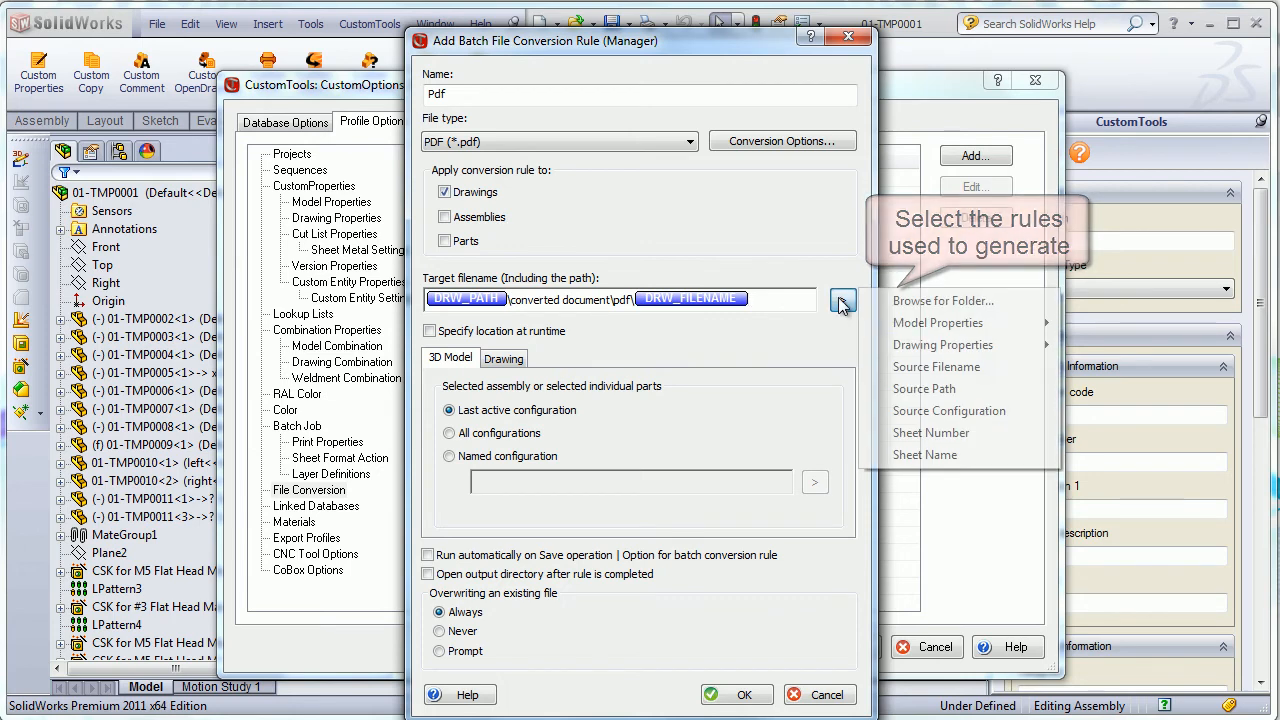
{"action": "left_click", "coordinate": [929, 434]}
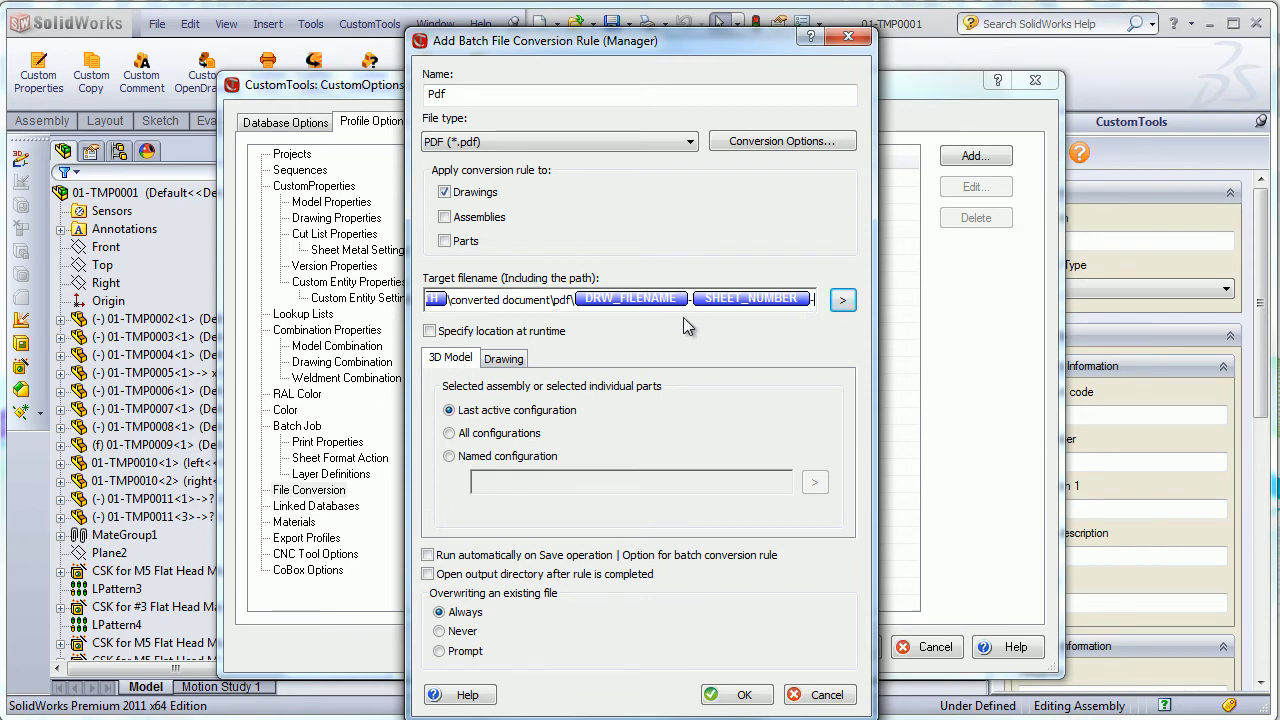
{"action": "left_click", "coordinate": [843, 300]}
{"action": "mouse_move", "coordinate": [937, 325]}
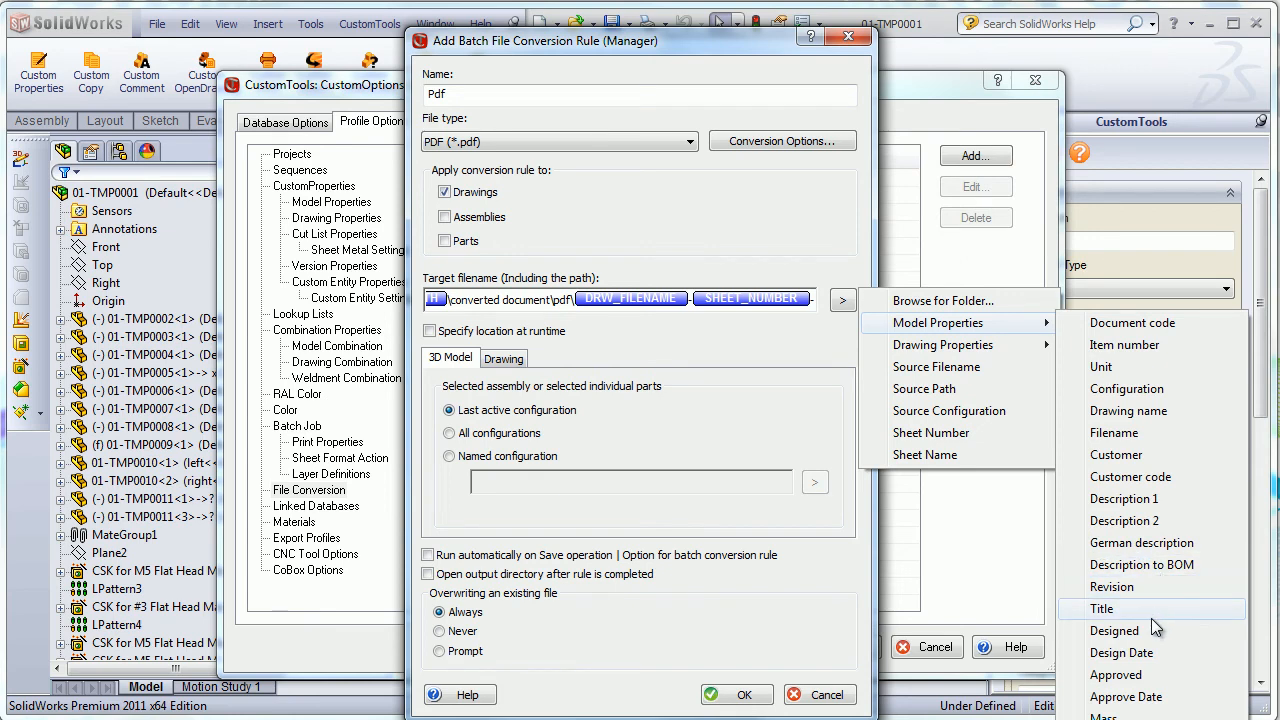
{"action": "left_click", "coordinate": [1112, 587]}
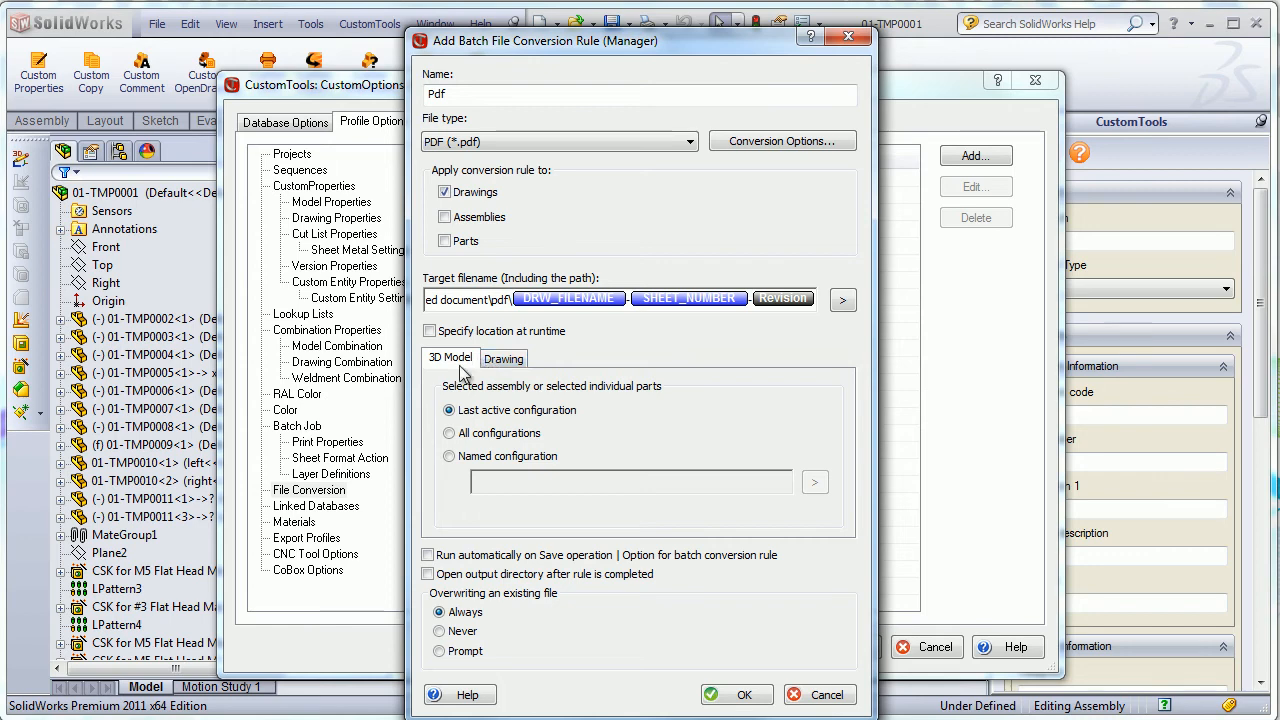
Set the rule's 3D model conversion to a named configuration and show its drawing options.
{"action": "left_click", "coordinate": [449, 456]}
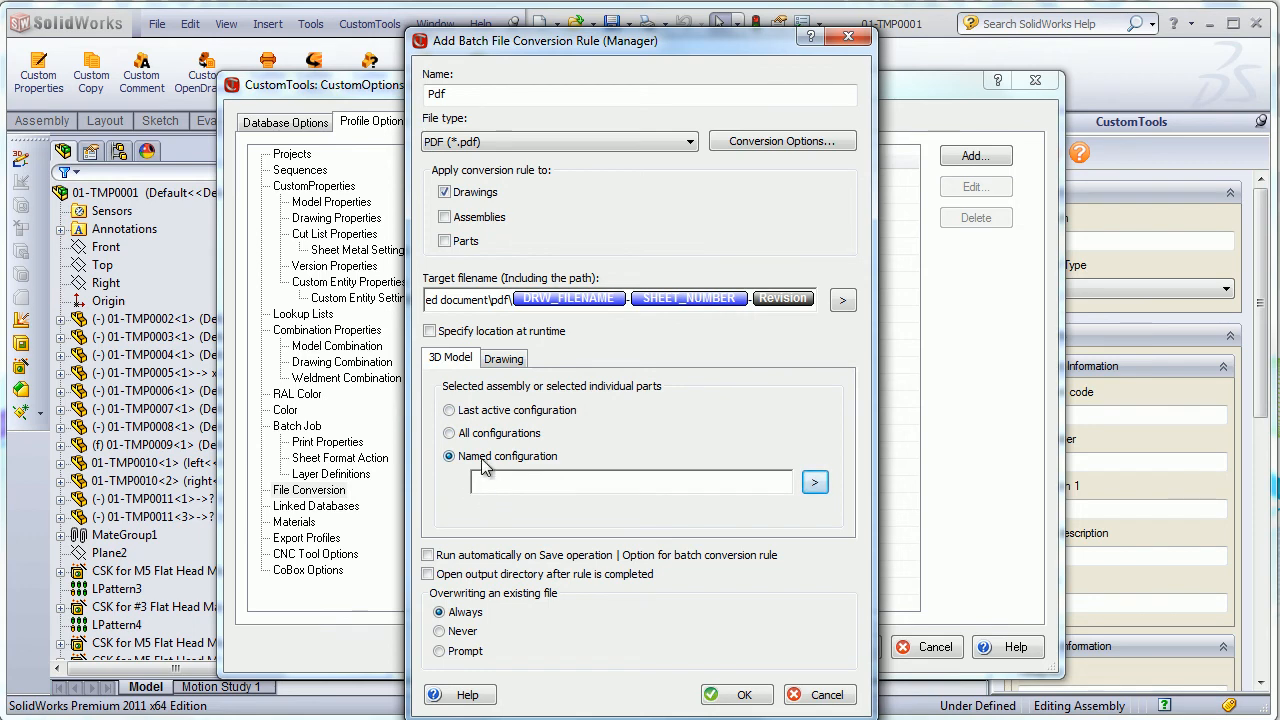
{"action": "left_click", "coordinate": [503, 358]}
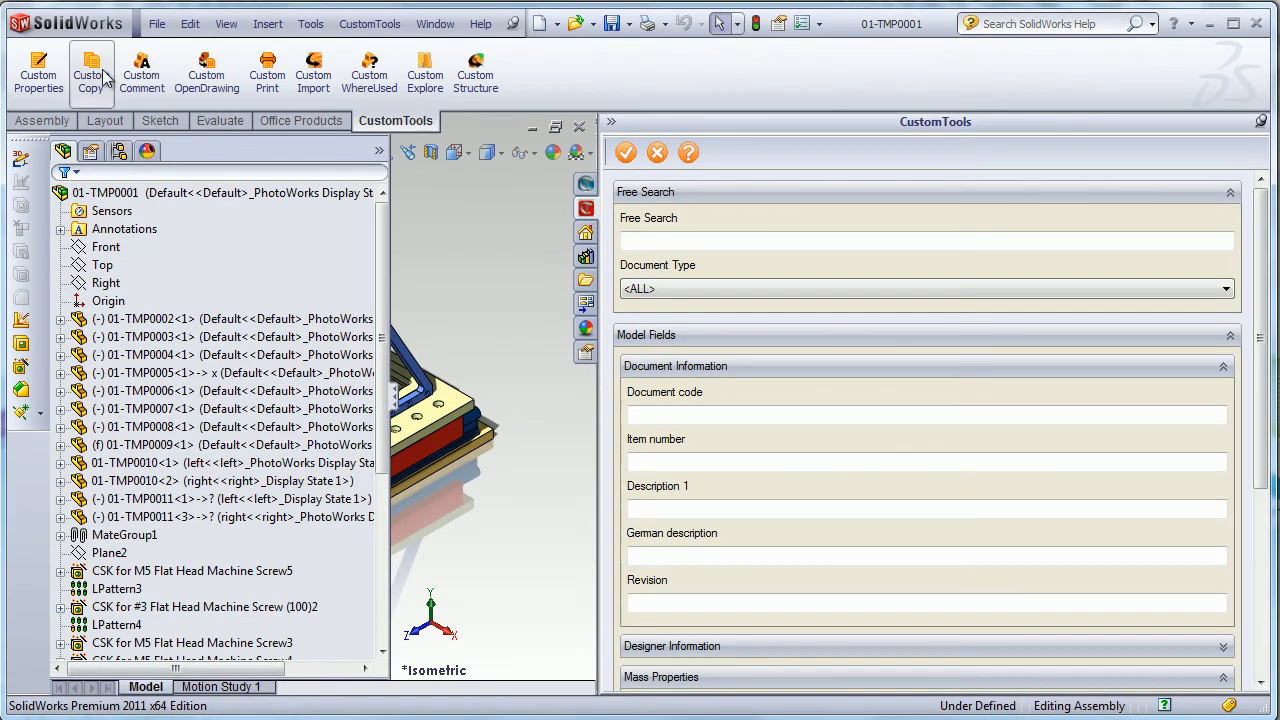
Start CustomCopy for the open assembly and choose Copy as the action to perform.
{"action": "left_click", "coordinate": [87, 75]}
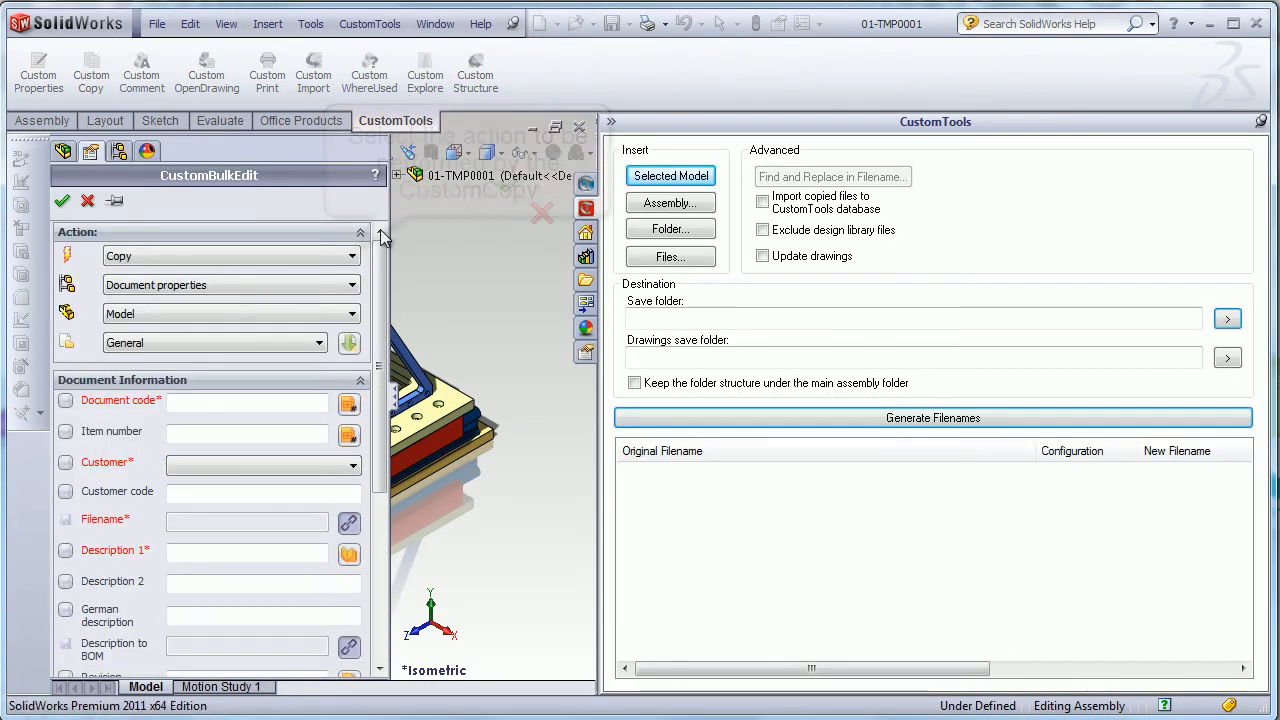
{"action": "left_click", "coordinate": [306, 258]}
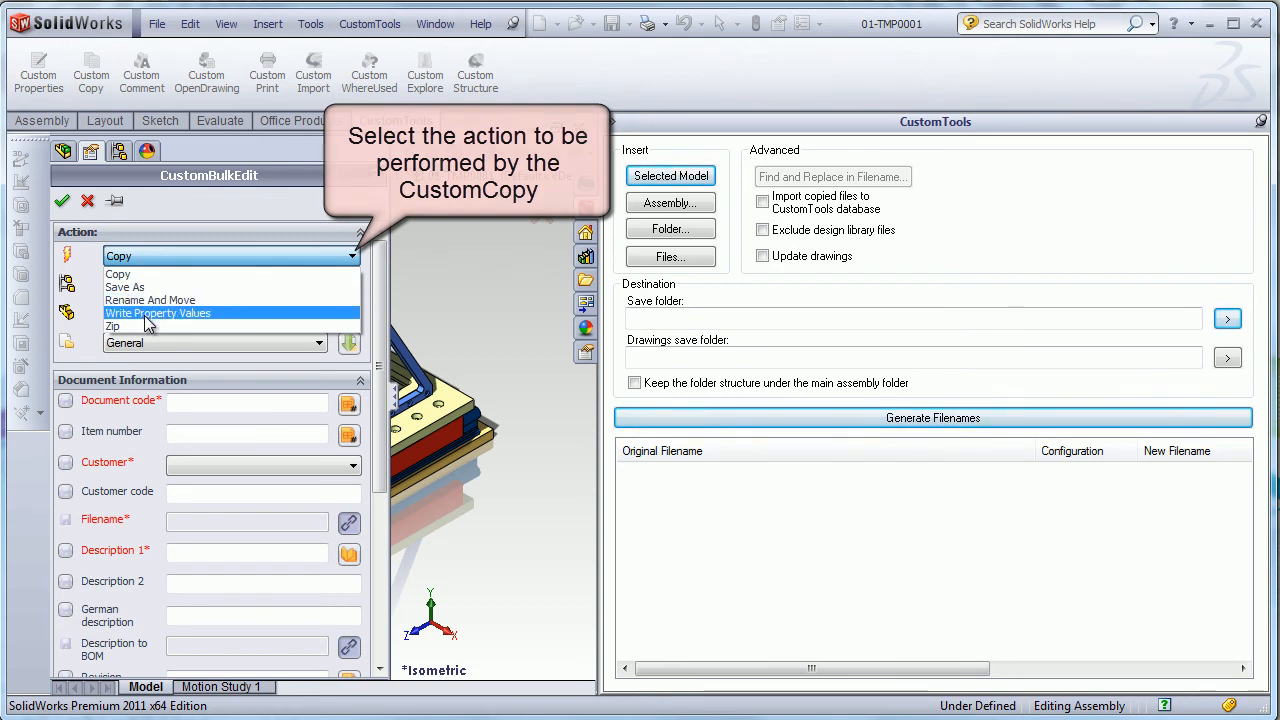
{"action": "left_click", "coordinate": [137, 275]}
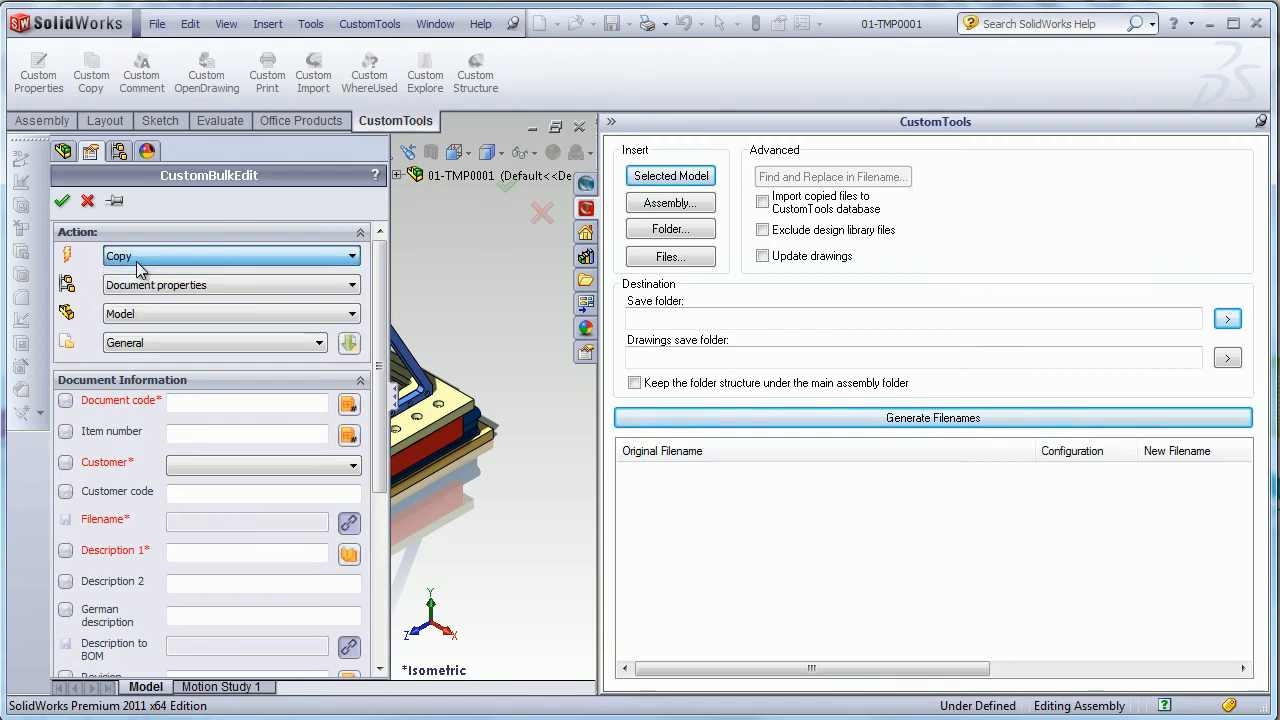
Insert the currently open model into the copy list, select all its files, and widen the list pane.
{"action": "left_click", "coordinate": [676, 177]}
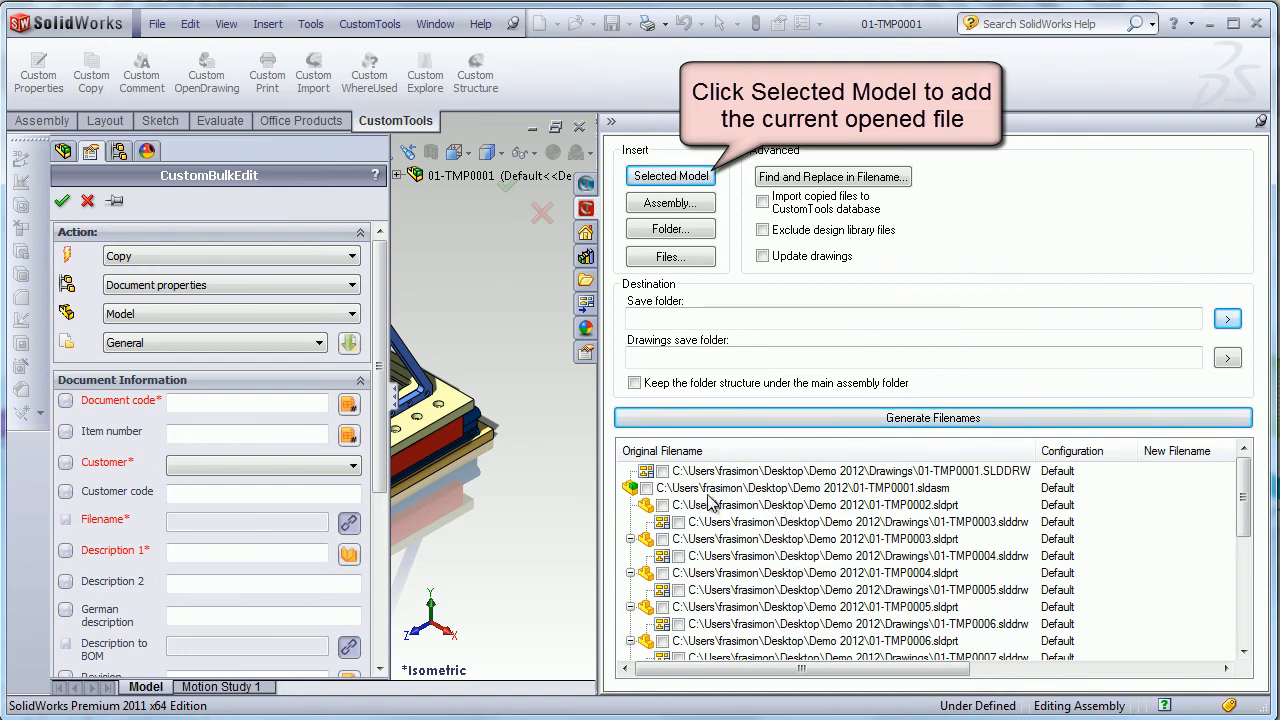
{"action": "right_click", "coordinate": [710, 503]}
{"action": "left_click", "coordinate": [718, 515]}
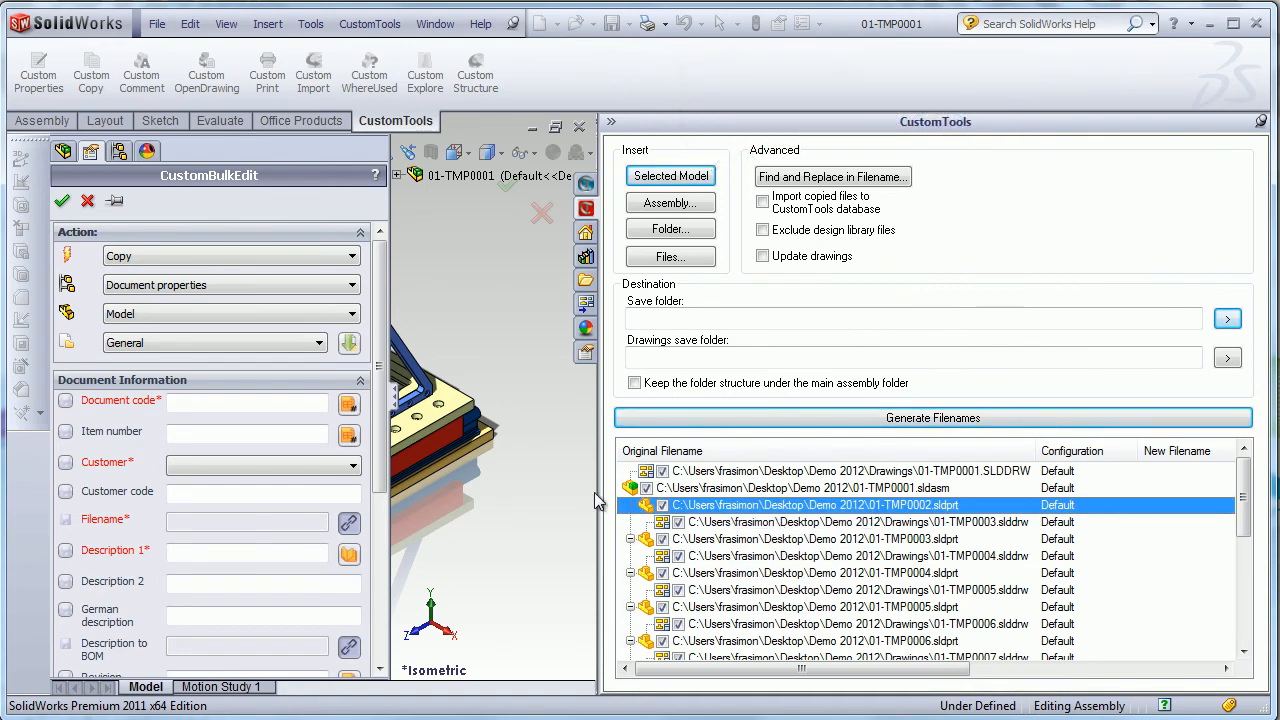
{"action": "left_click_drag", "start_coordinate": [599, 496], "coordinate": [482, 484]}
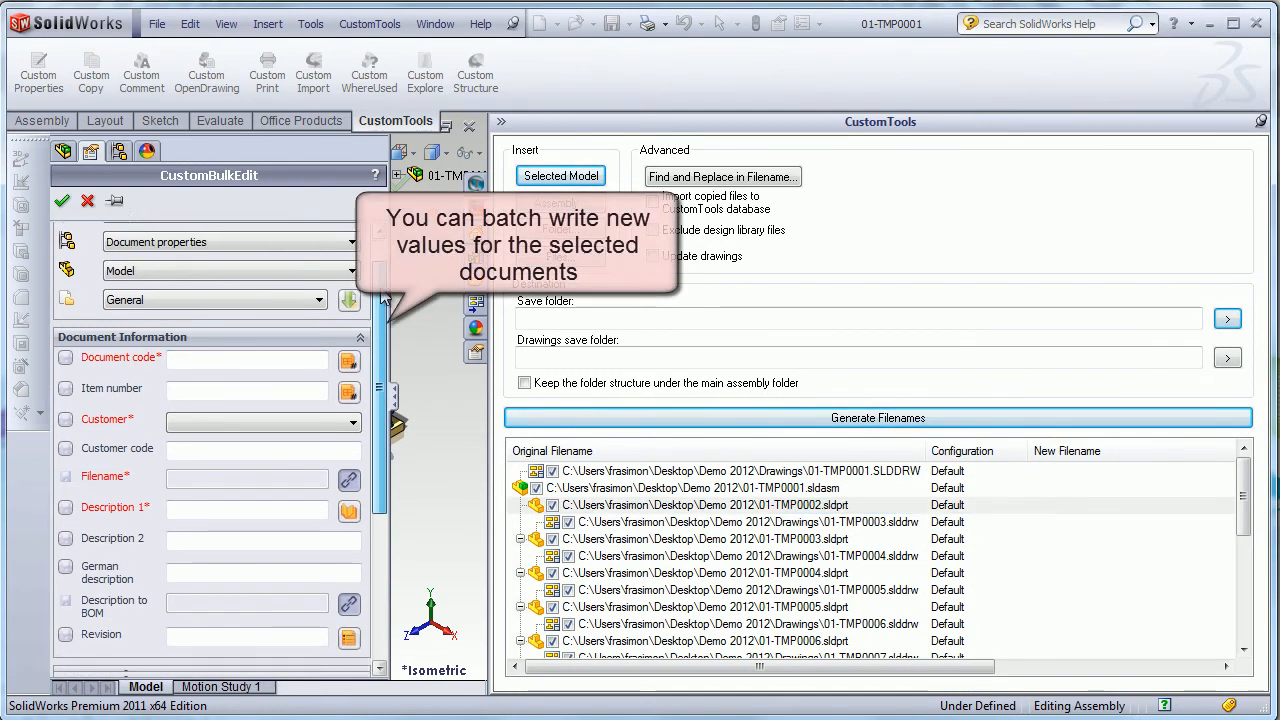
Look through the model property fields and switch the batch property values to the Drawing document type.
{"action": "scroll", "coordinate": [385, 412], "scroll_direction": "down", "scroll_amount": 5}
{"action": "scroll", "coordinate": [394, 412], "scroll_direction": "up", "scroll_amount": 5}
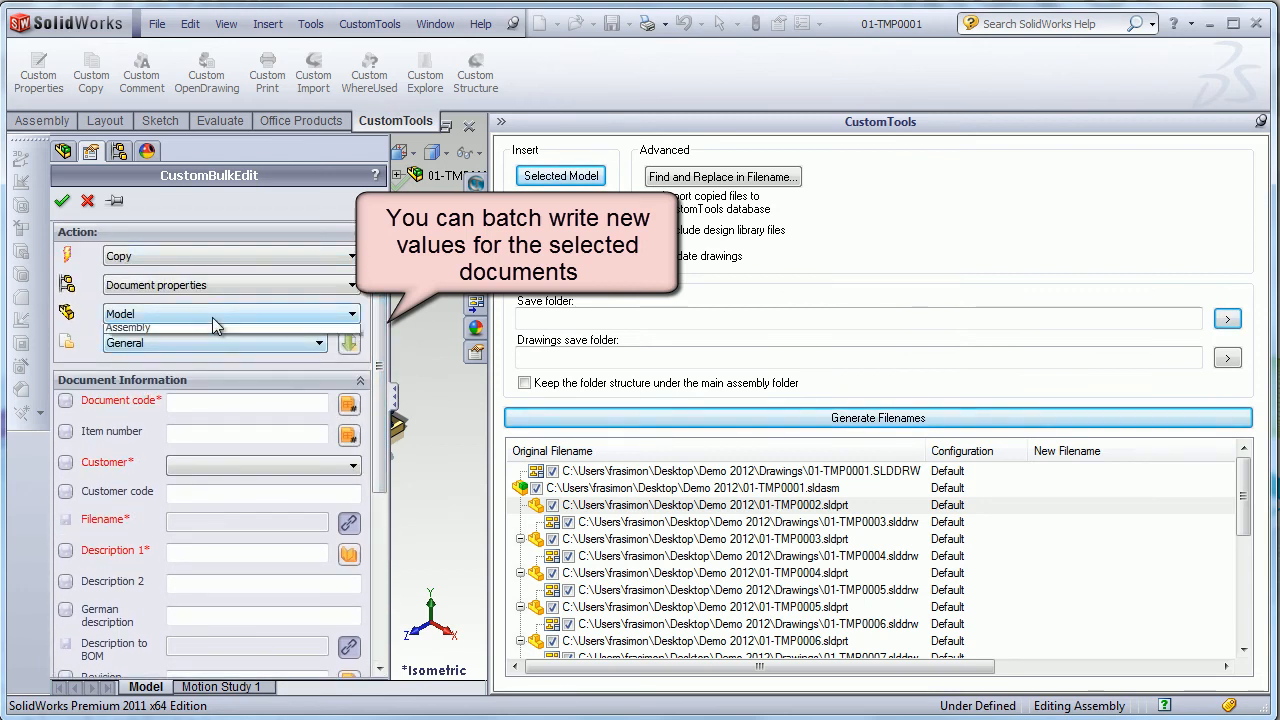
{"action": "left_click", "coordinate": [212, 316]}
{"action": "left_click", "coordinate": [203, 344]}
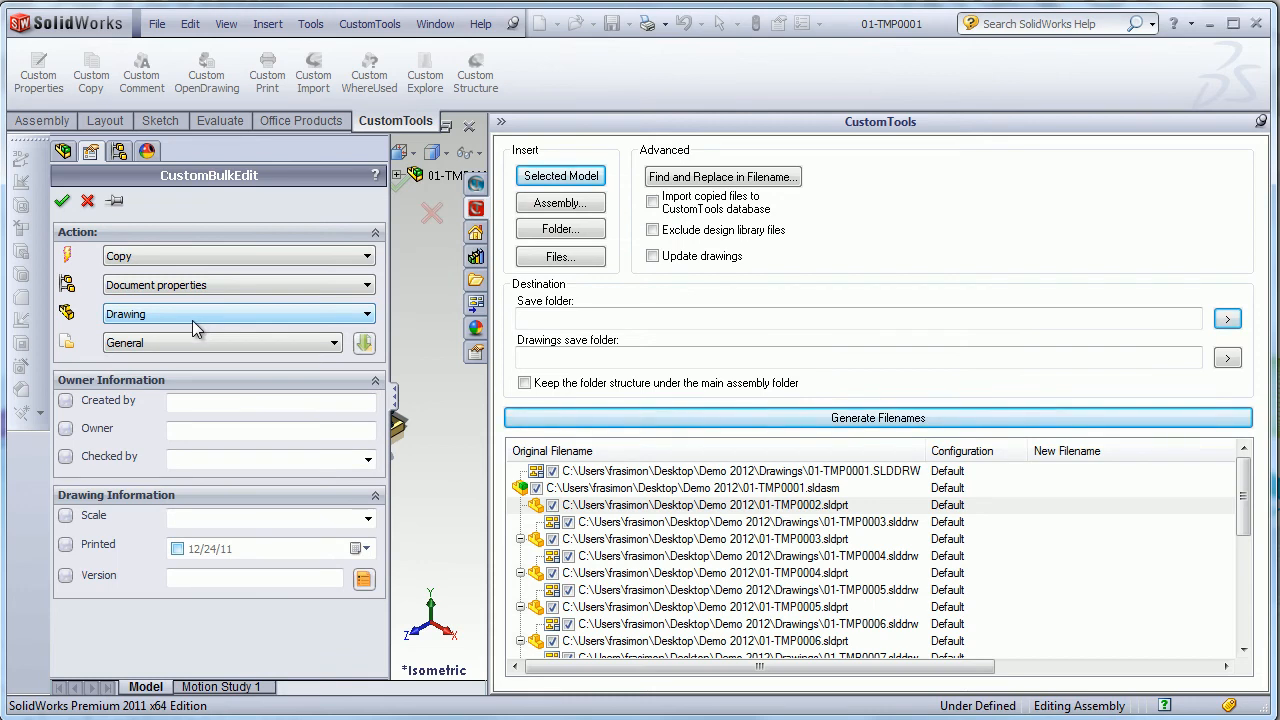
For the Model document type, assign the document code from the Documents sequence and set the customer to Martin's Manufacturing Ltd.
{"action": "left_click", "coordinate": [192, 316]}
{"action": "left_click", "coordinate": [184, 331]}
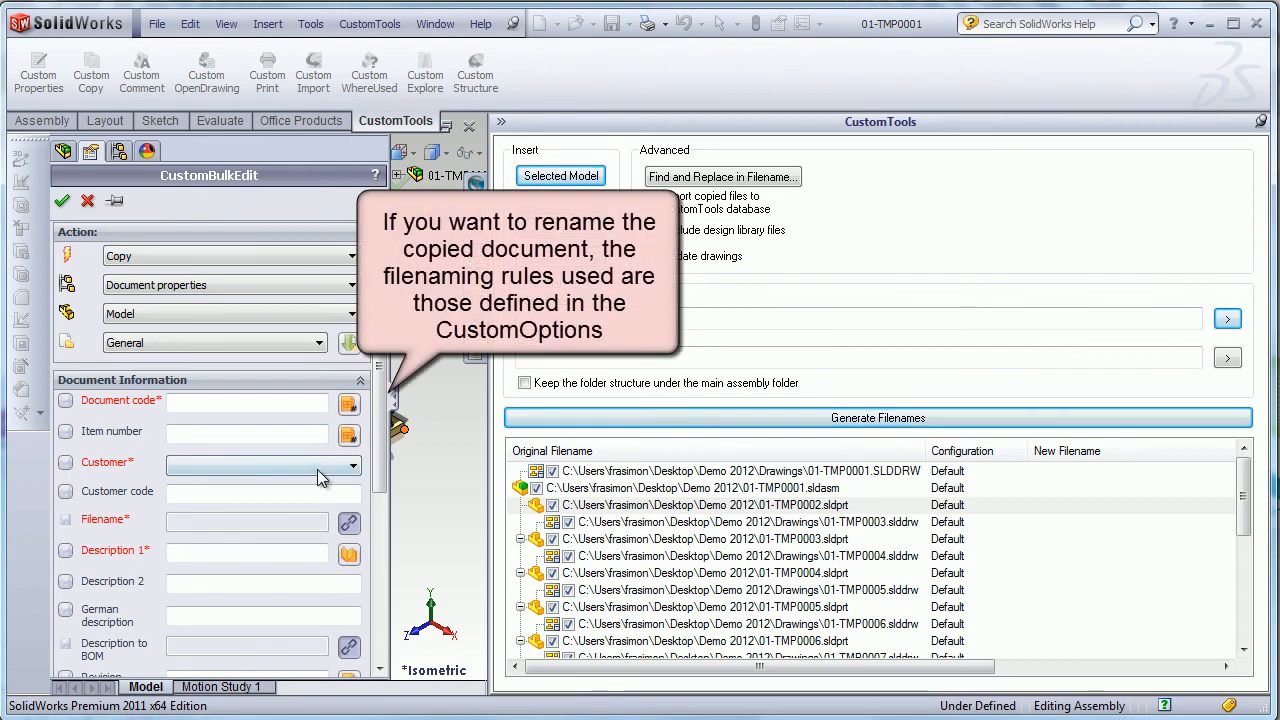
{"action": "left_click", "coordinate": [347, 405]}
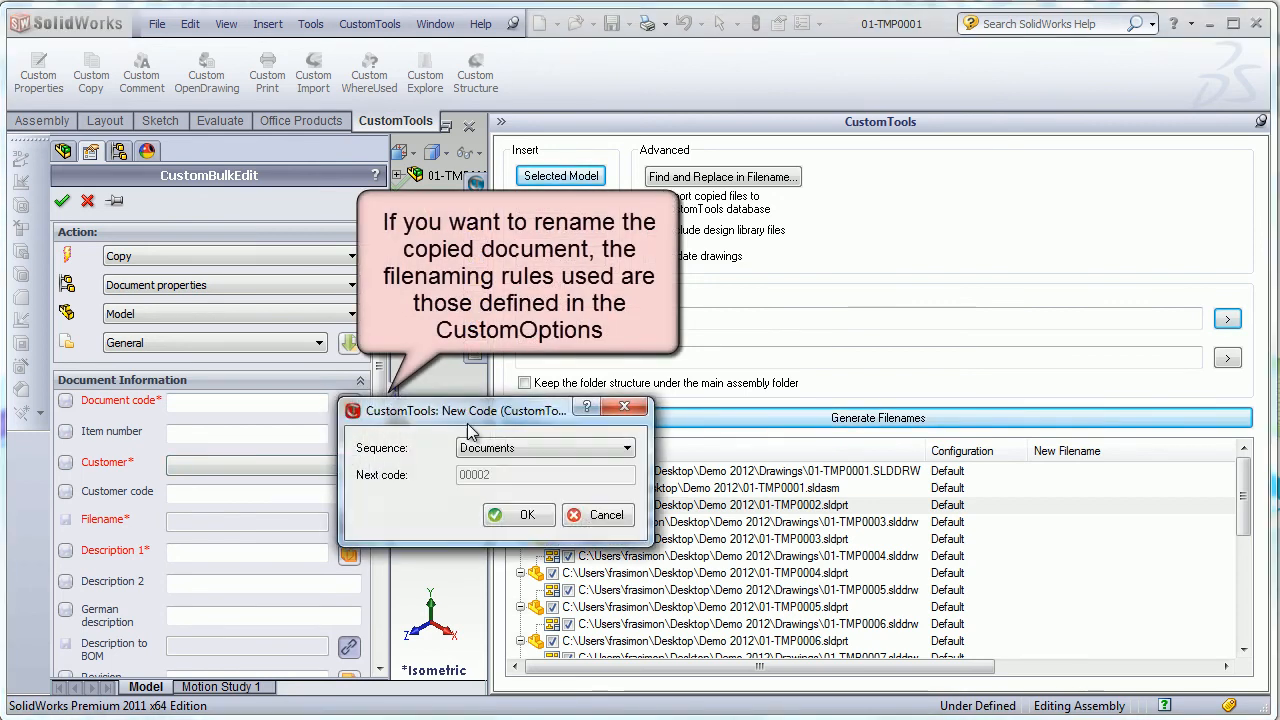
{"action": "left_click", "coordinate": [512, 516]}
{"action": "left_click", "coordinate": [265, 465]}
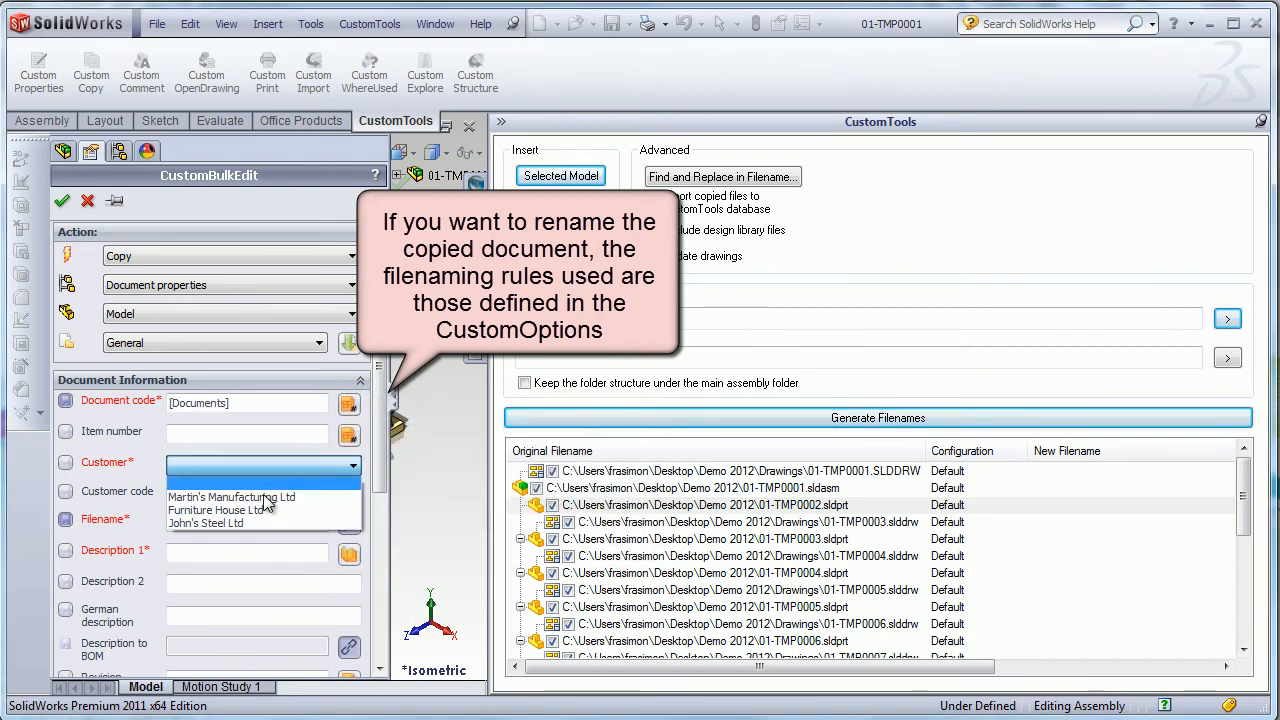
{"action": "left_click", "coordinate": [245, 497]}
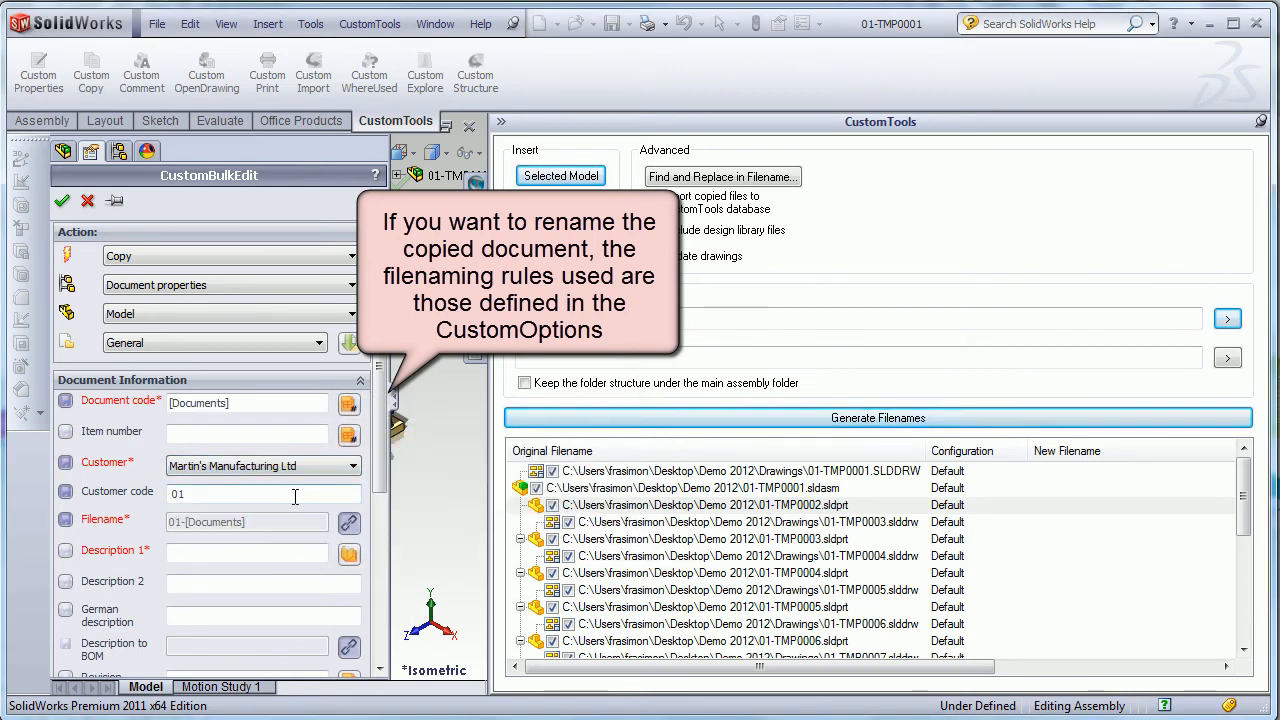
Generate new filenames for the copied files and choose the original root assembly path as the save folder.
{"action": "left_click", "coordinate": [639, 419]}
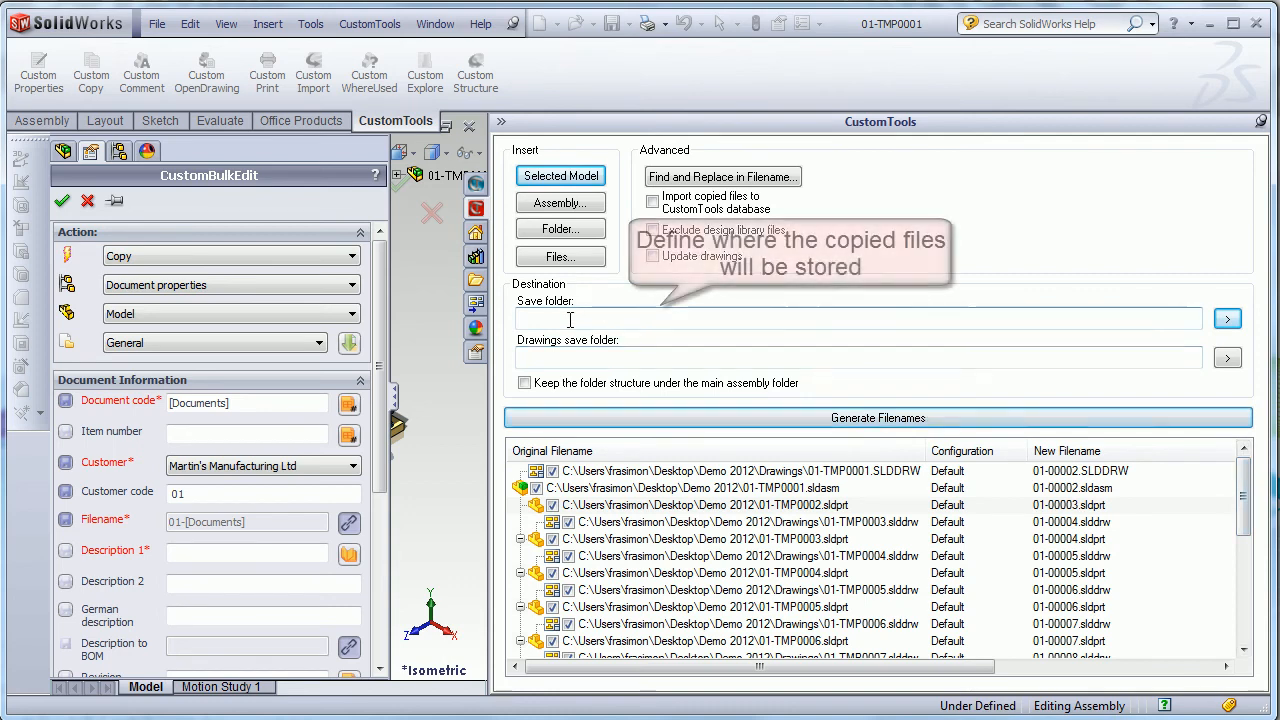
{"action": "left_click", "coordinate": [1227, 318]}
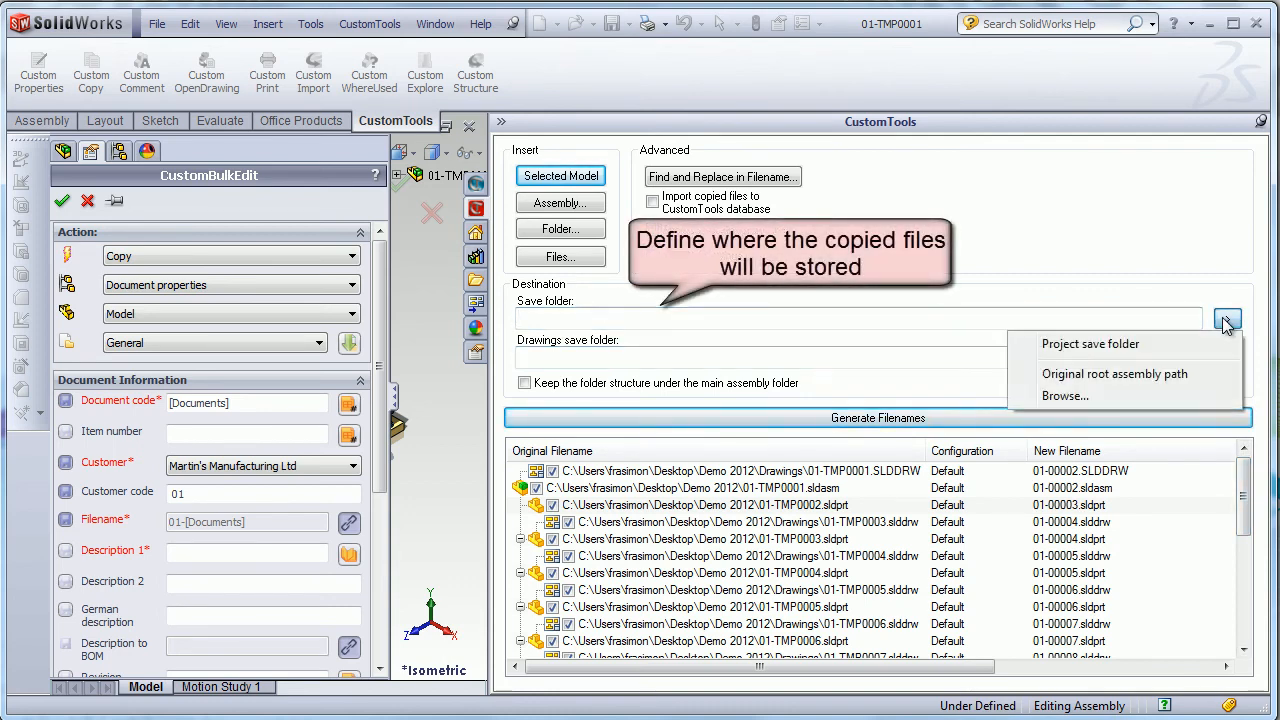
{"action": "left_click", "coordinate": [1148, 376]}
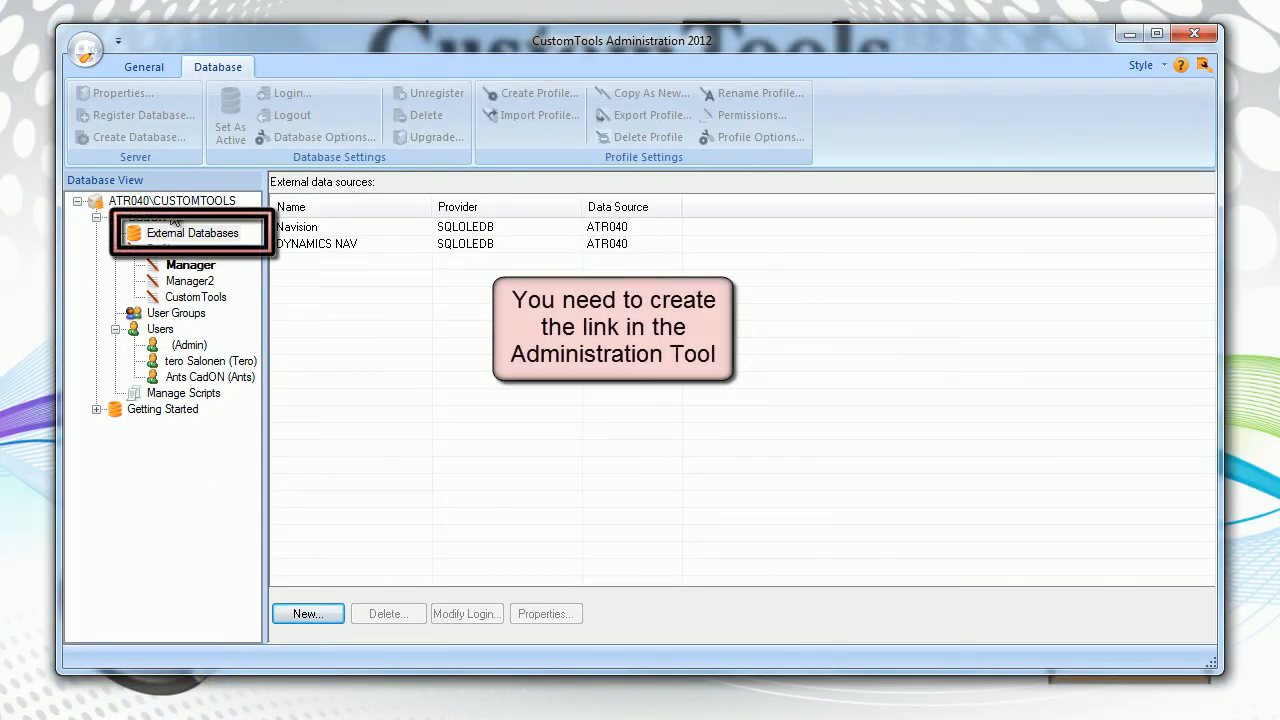
In CustomTools Administration, review the provider choices and fields for a new external data source, and leave without adding one.
{"action": "left_click", "coordinate": [217, 240]}
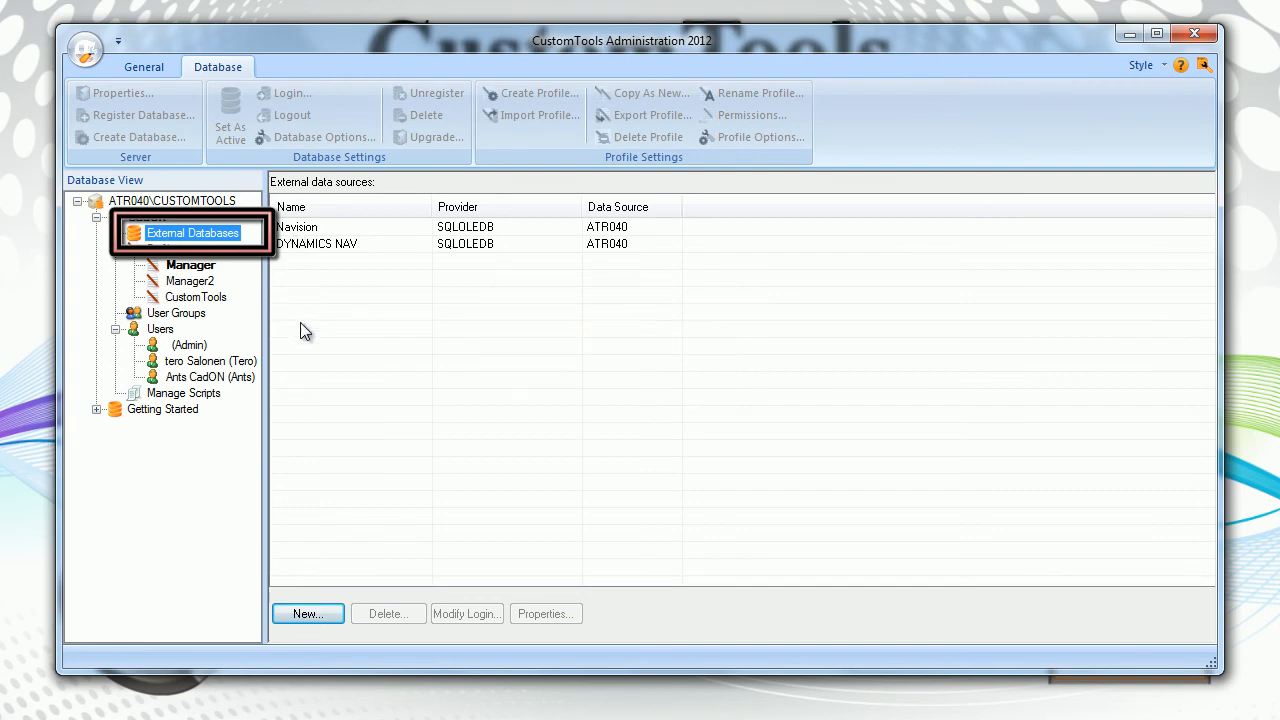
{"action": "left_click", "coordinate": [304, 616]}
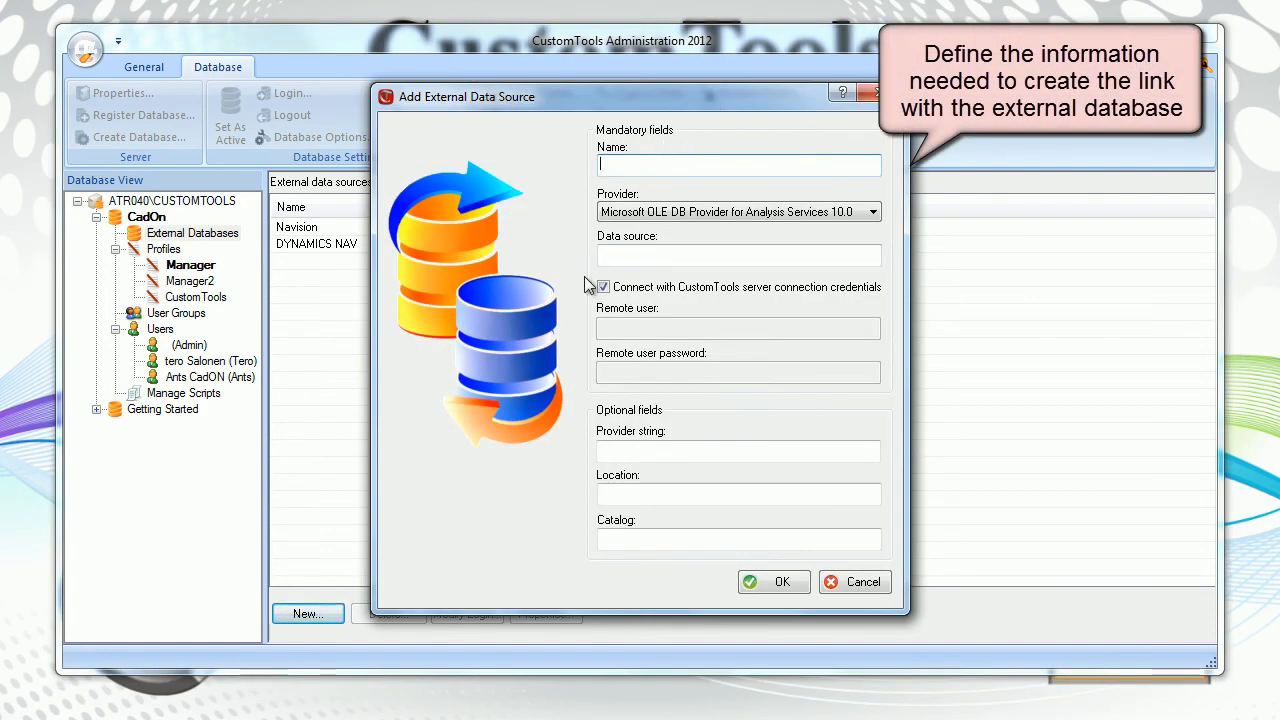
{"action": "left_click", "coordinate": [784, 212]}
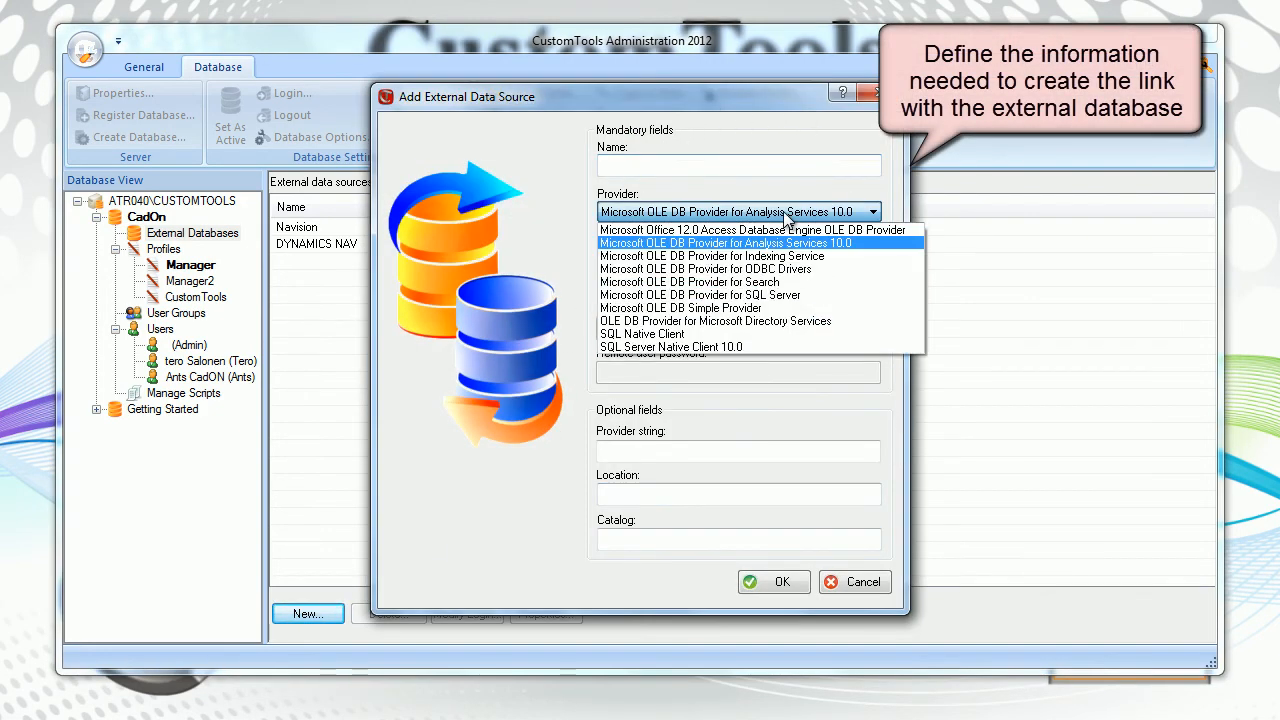
{"action": "left_click", "coordinate": [784, 212]}
{"action": "left_click", "coordinate": [685, 257]}
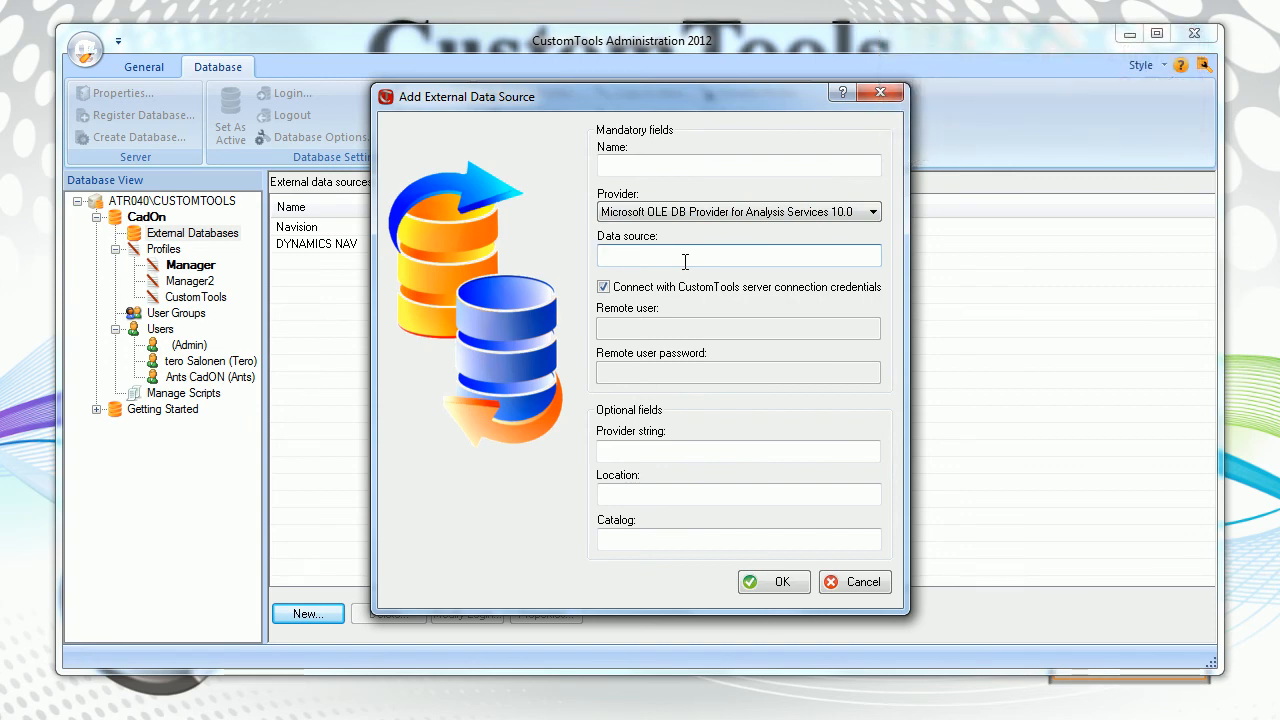
{"action": "left_click", "coordinate": [848, 583]}
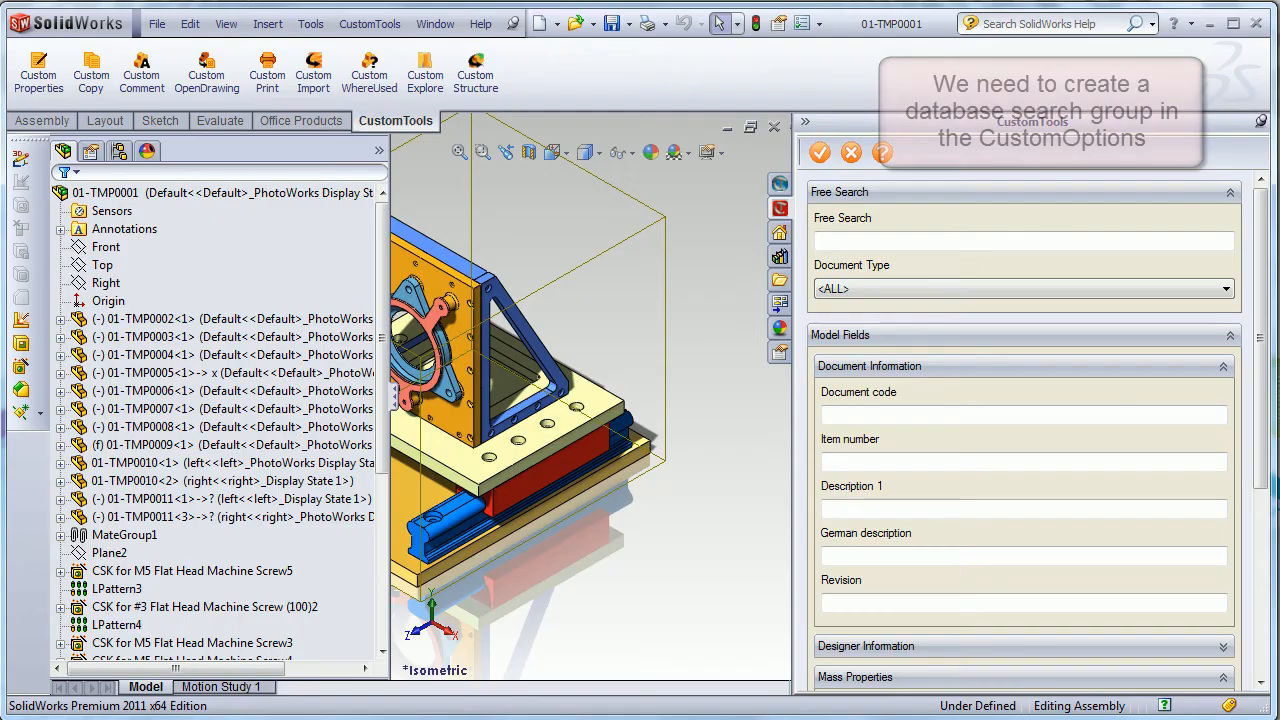
In SolidWorks, examine the Navision linked database's search group settings in CustomOptions, including its key columns, and leave without saving.
{"action": "left_click", "coordinate": [370, 24]}
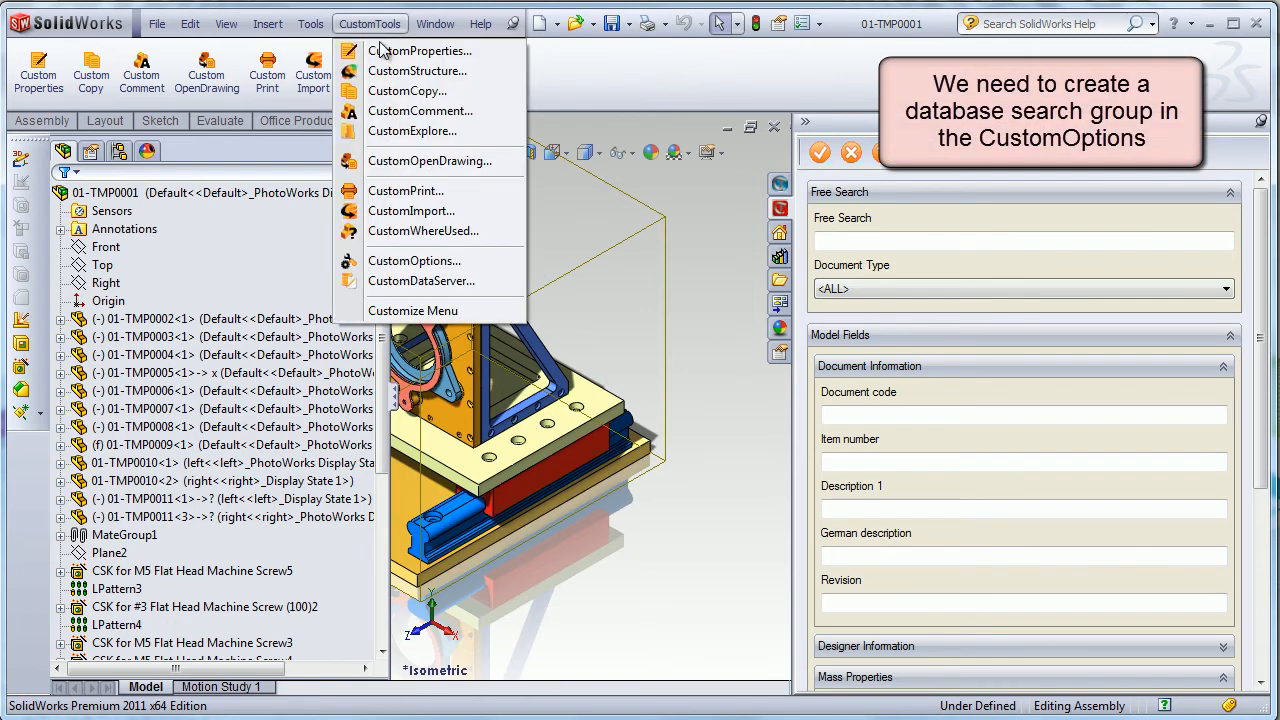
{"action": "left_click", "coordinate": [430, 258]}
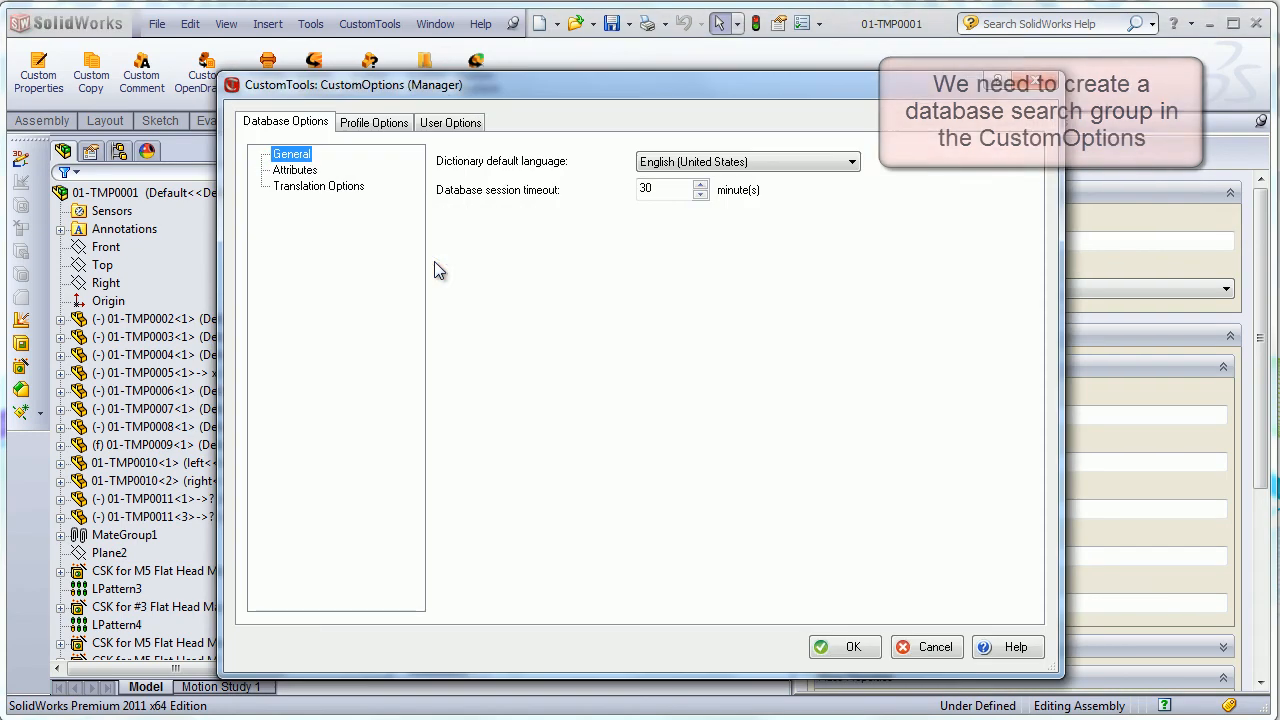
{"action": "left_click", "coordinate": [362, 130]}
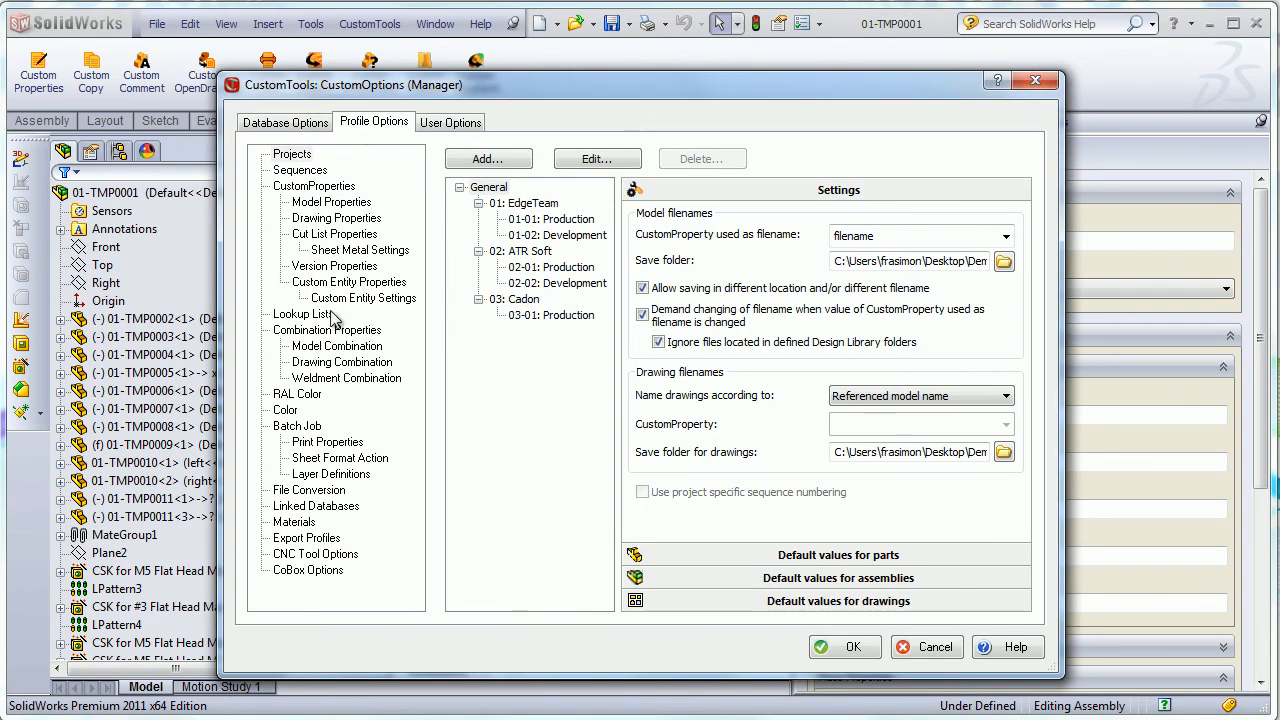
{"action": "left_click", "coordinate": [310, 506]}
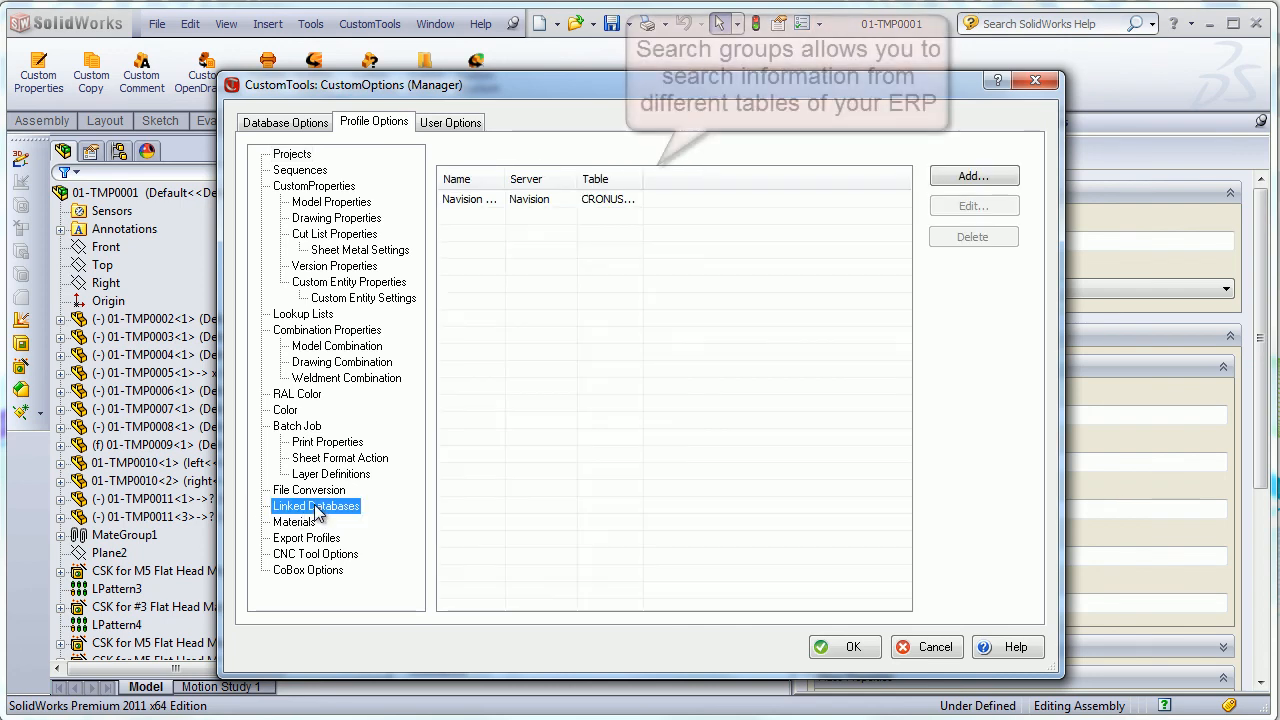
{"action": "double_click", "coordinate": [472, 200]}
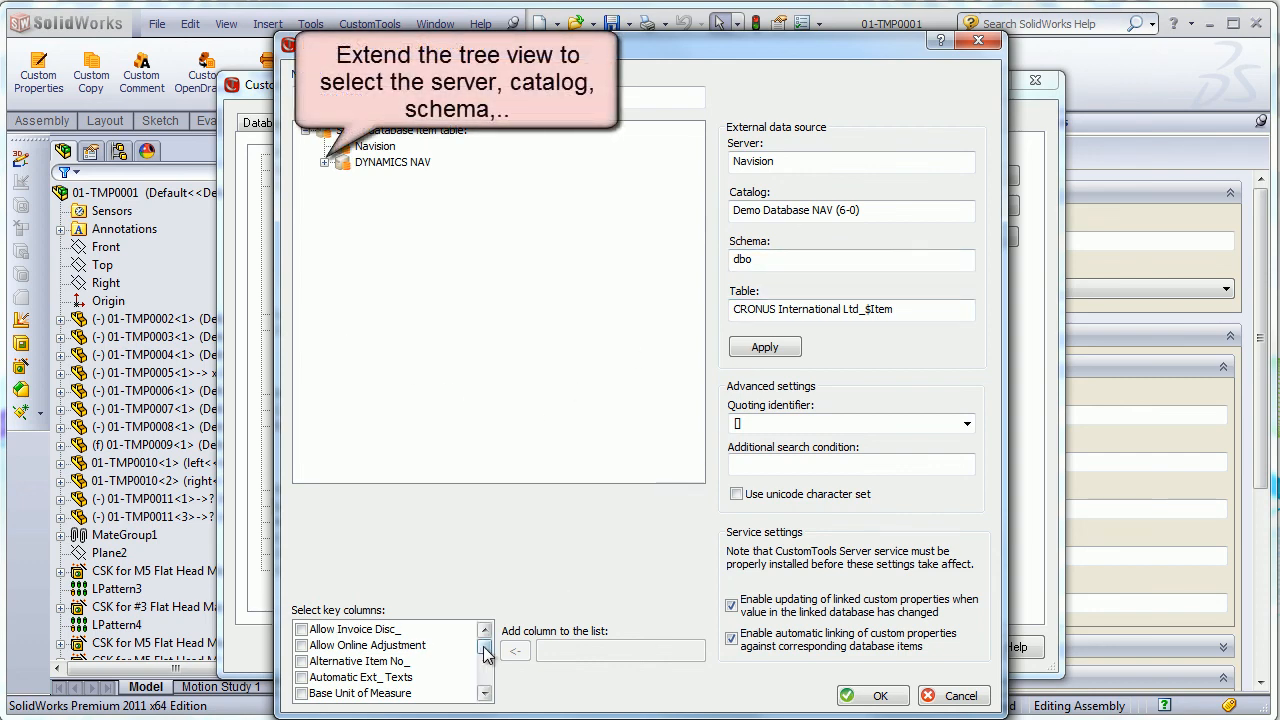
{"action": "left_click_drag", "start_coordinate": [487, 651], "coordinate": [490, 667]}
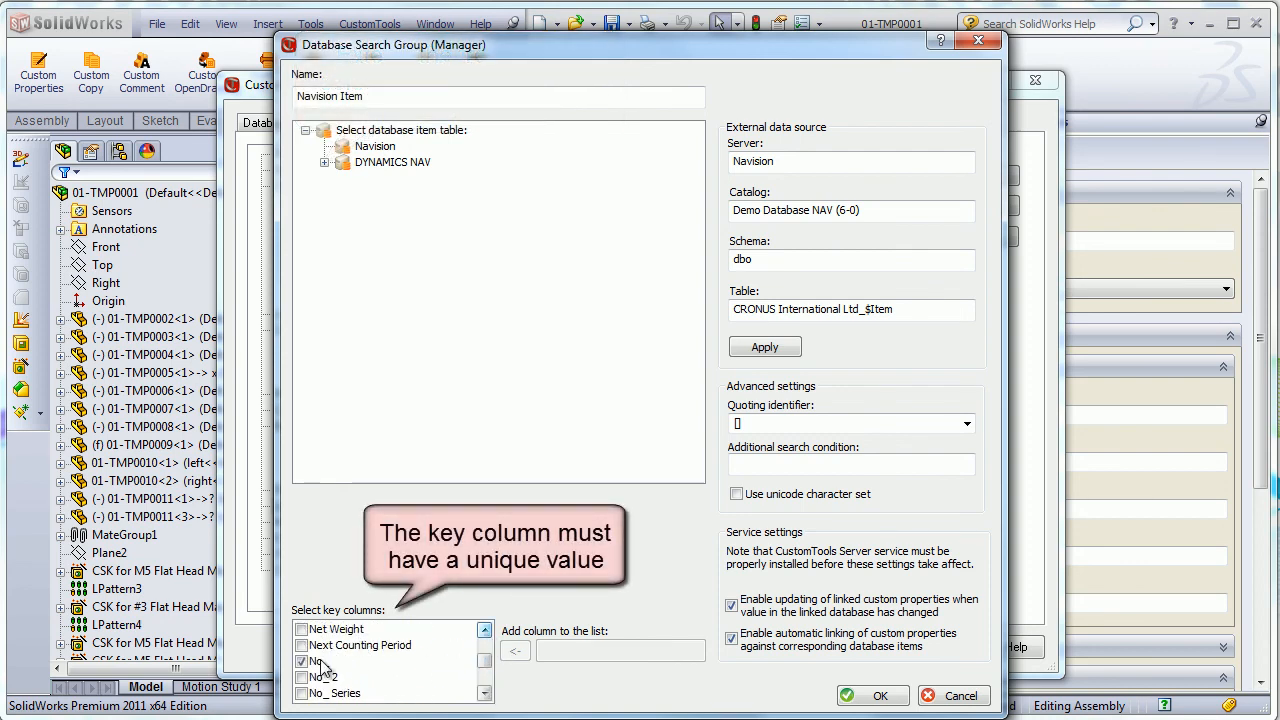
{"action": "left_click", "coordinate": [314, 661]}
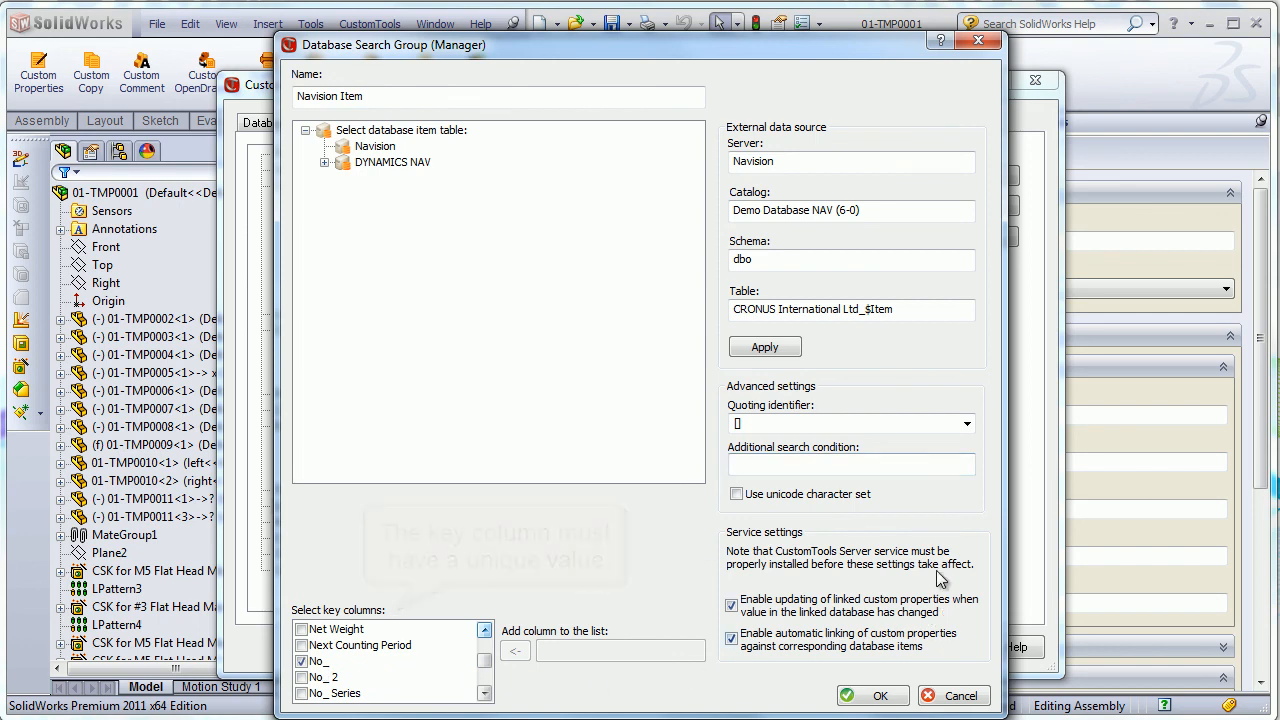
{"action": "left_click", "coordinate": [962, 697]}
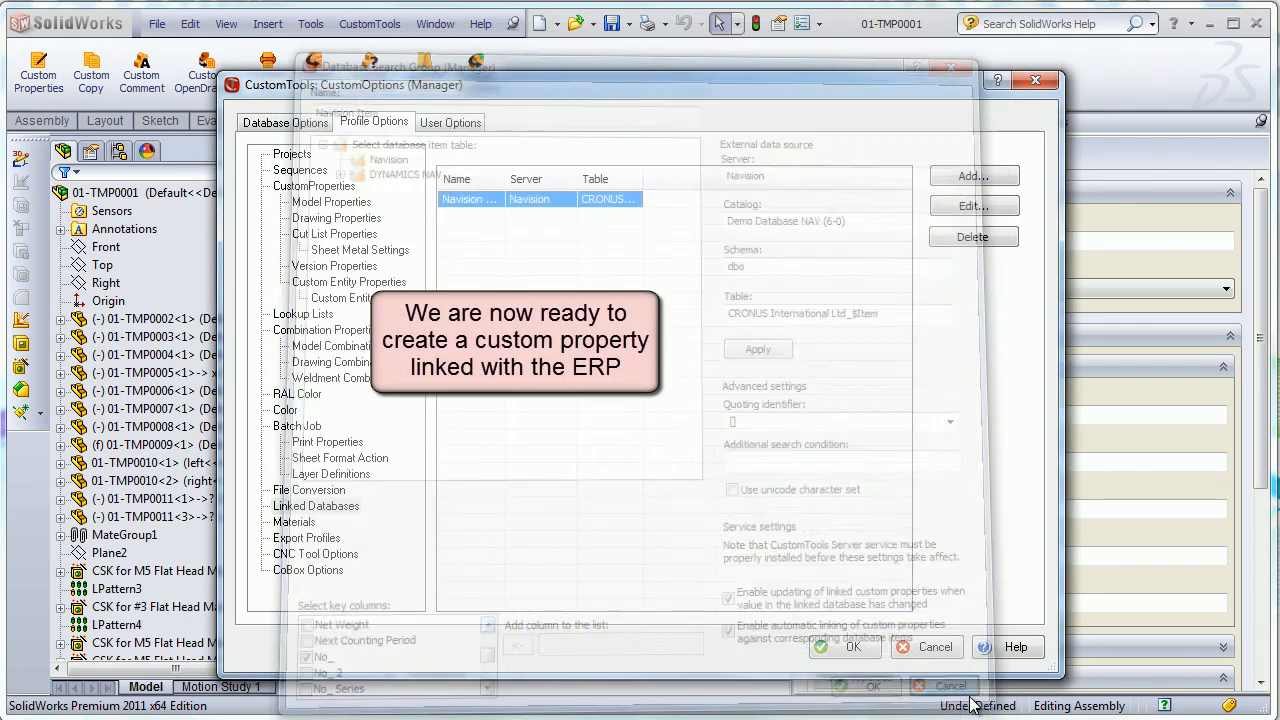
Start a new custom property in the model properties after doc_code, with the attribute name ItemERP.
{"action": "left_click", "coordinate": [318, 204]}
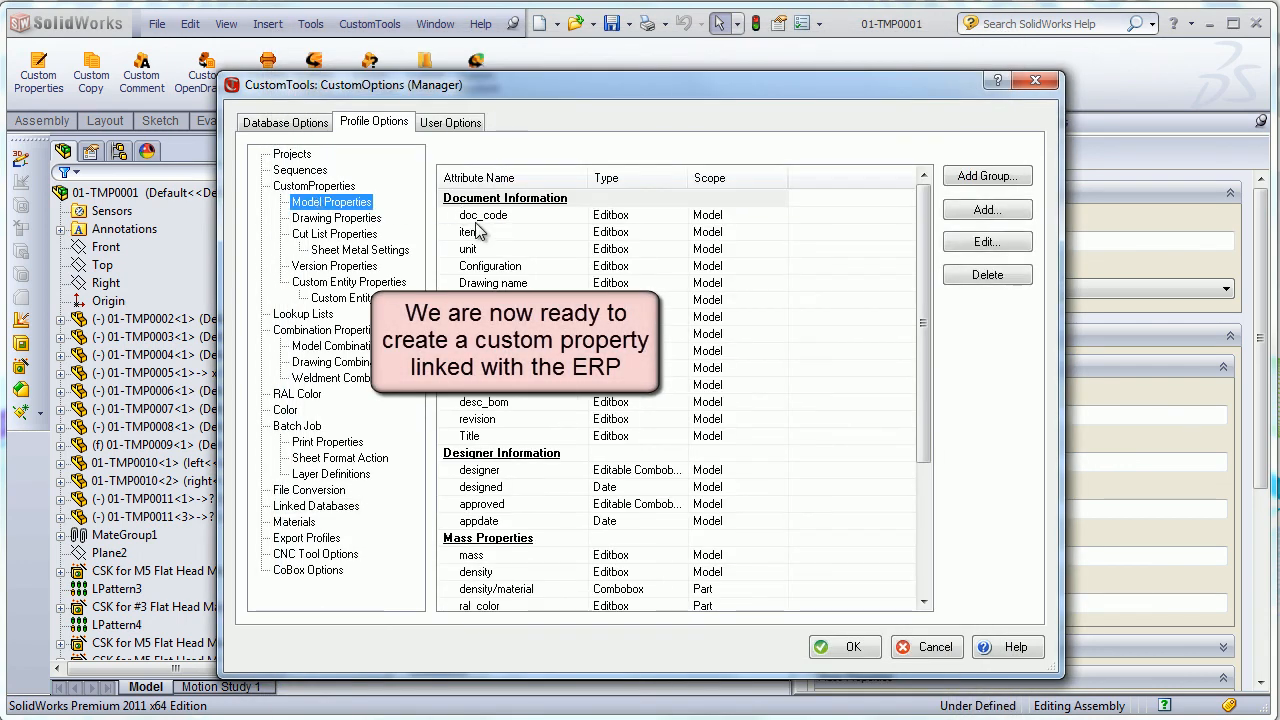
{"action": "left_click", "coordinate": [479, 218]}
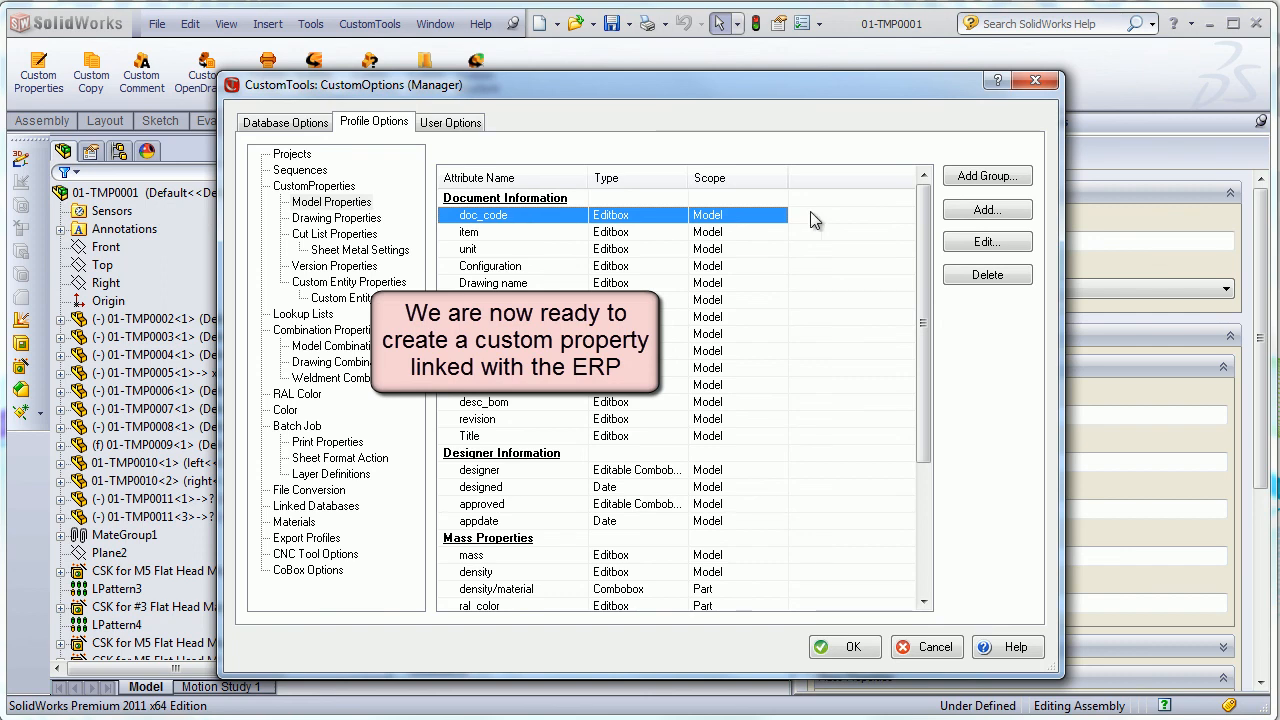
{"action": "left_click", "coordinate": [985, 211]}
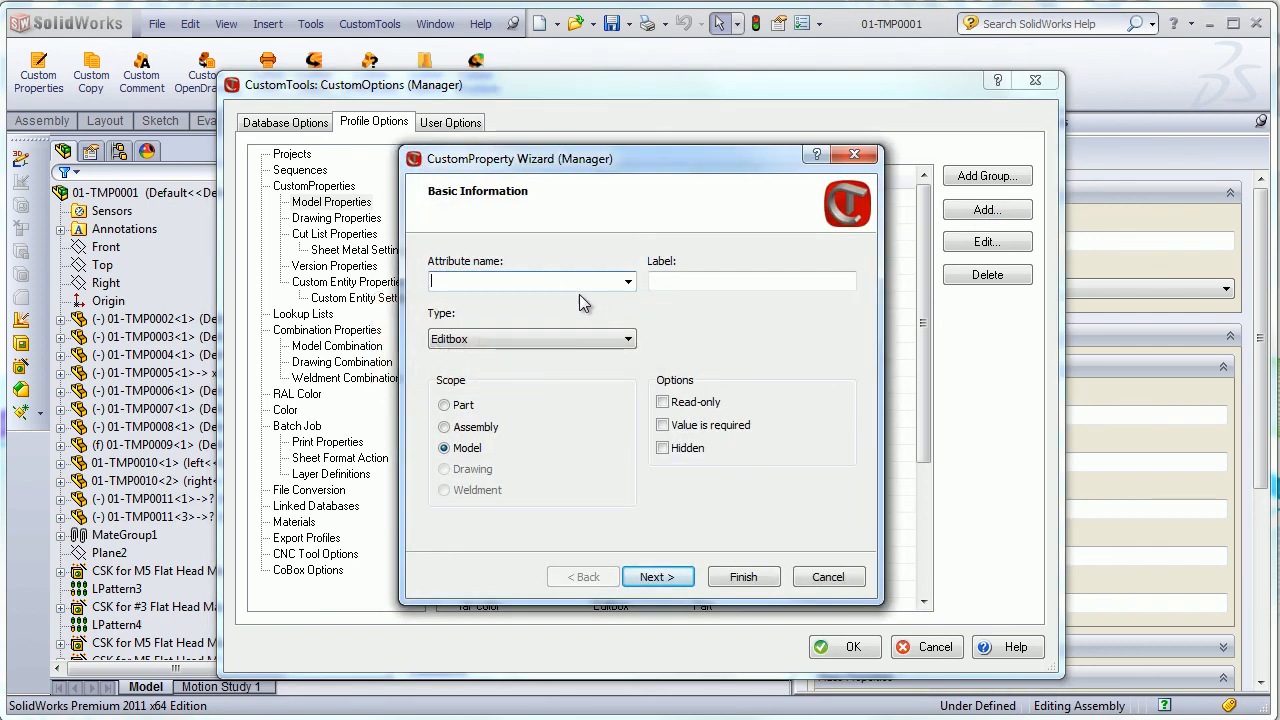
{"action": "type", "text": "ItemERP"}
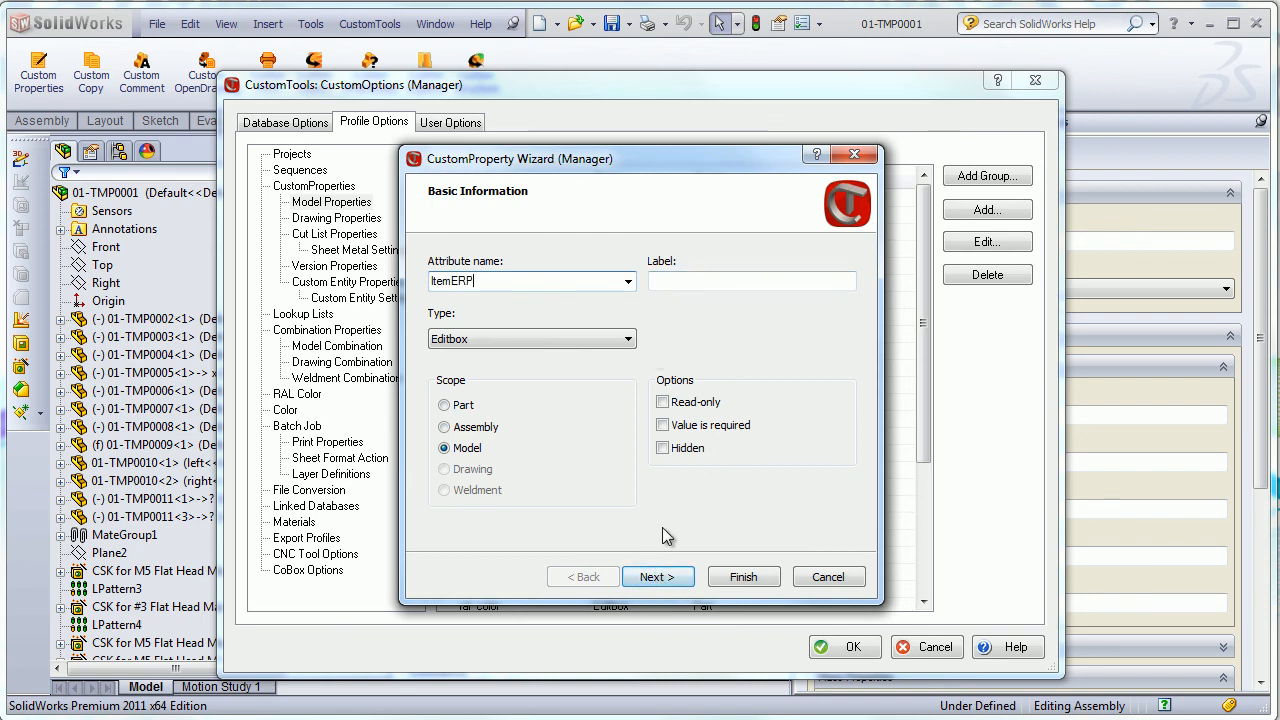
Set the ItemERP property's button function to GetDatabaseItem.
{"action": "left_click", "coordinate": [657, 577]}
{"action": "left_click", "coordinate": [657, 577]}
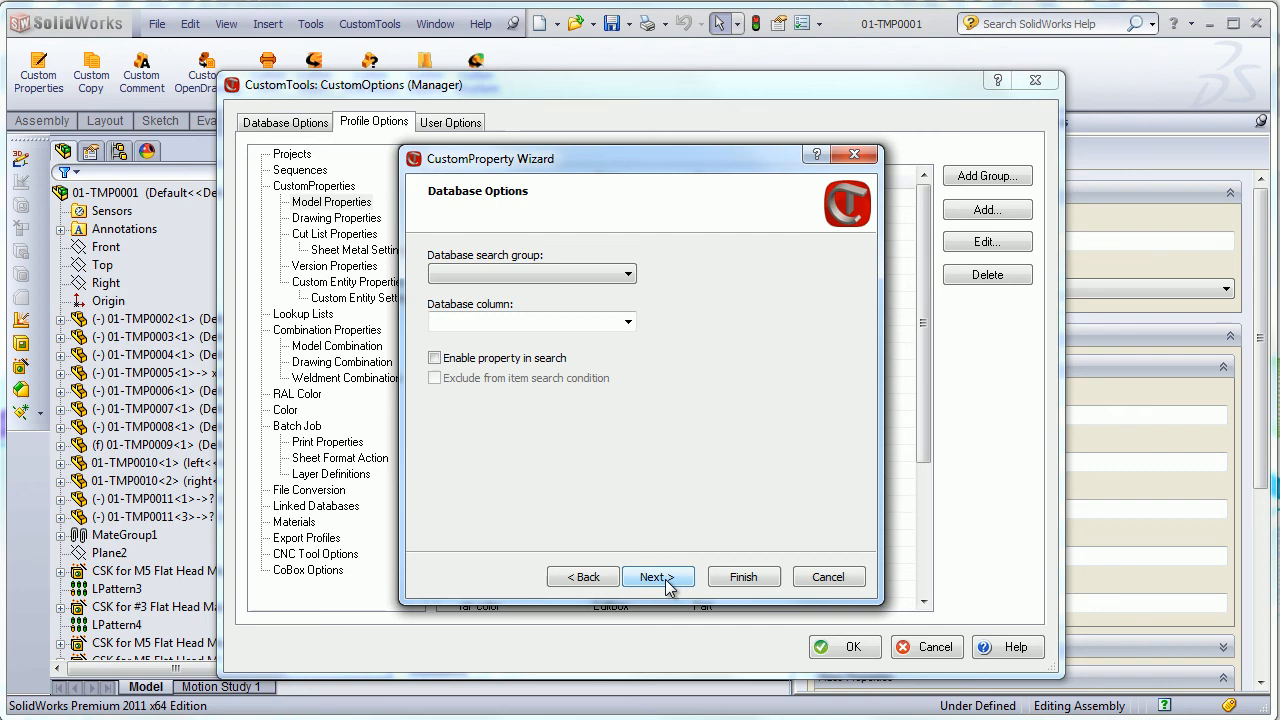
{"action": "left_click", "coordinate": [590, 578]}
{"action": "left_click", "coordinate": [544, 382]}
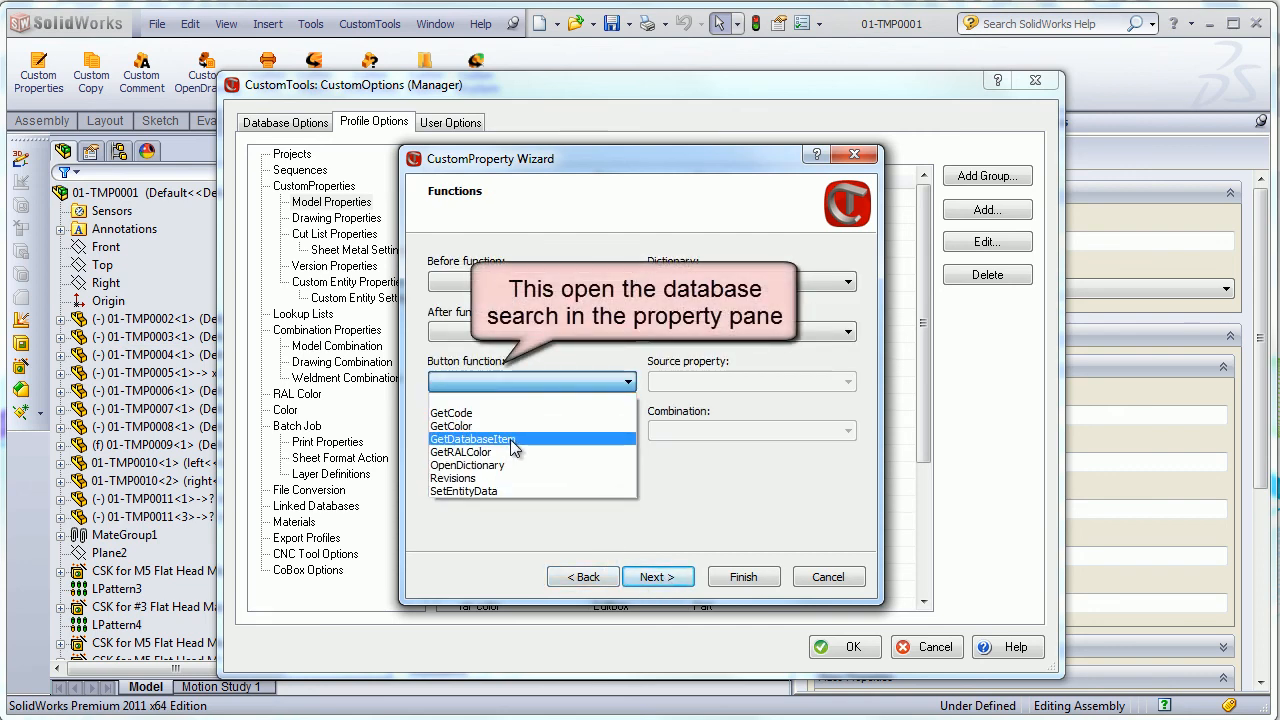
{"action": "left_click", "coordinate": [510, 440]}
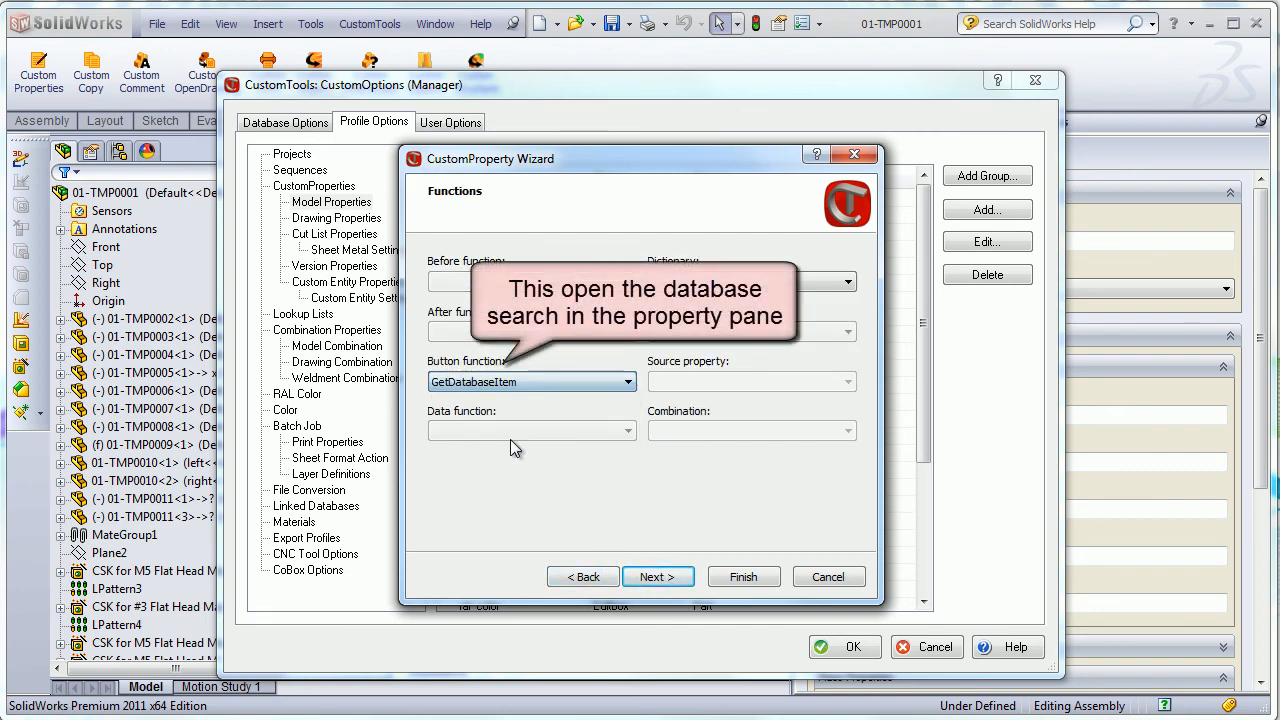
Link the ItemERP property to the Navision Item search group and its No_ database column, and finish the property.
{"action": "left_click", "coordinate": [657, 578]}
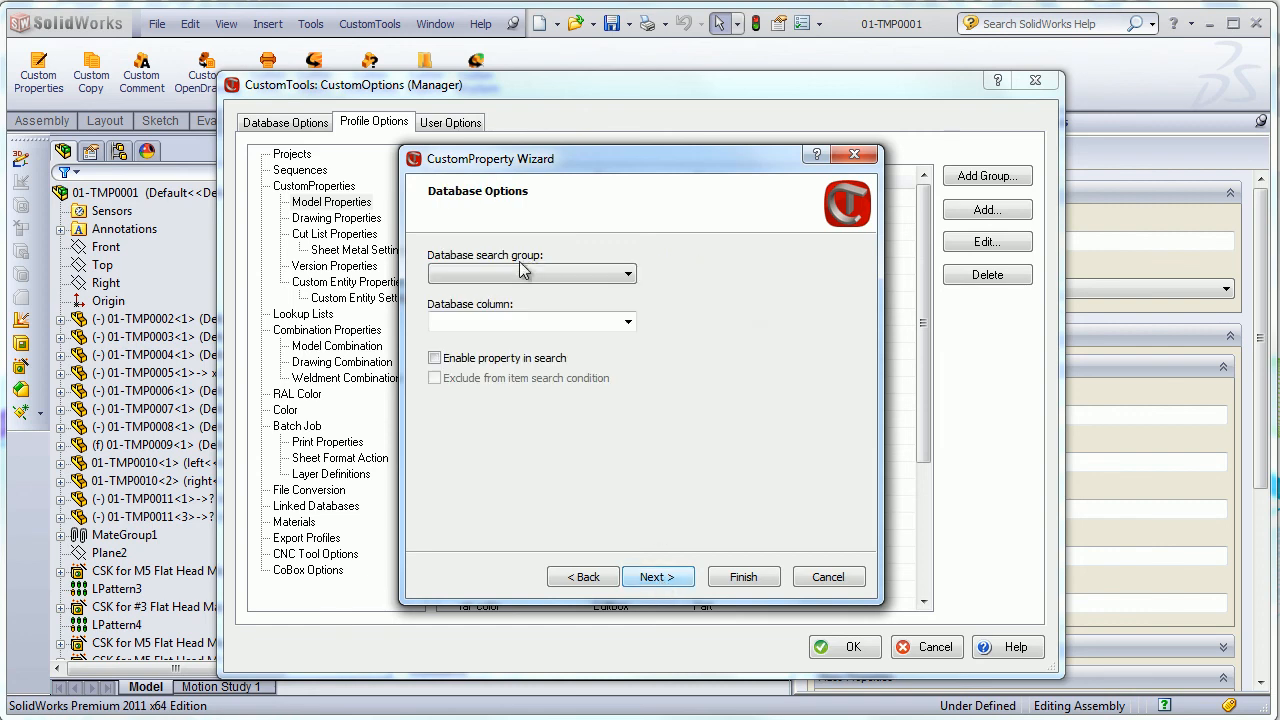
{"action": "left_click", "coordinate": [520, 268]}
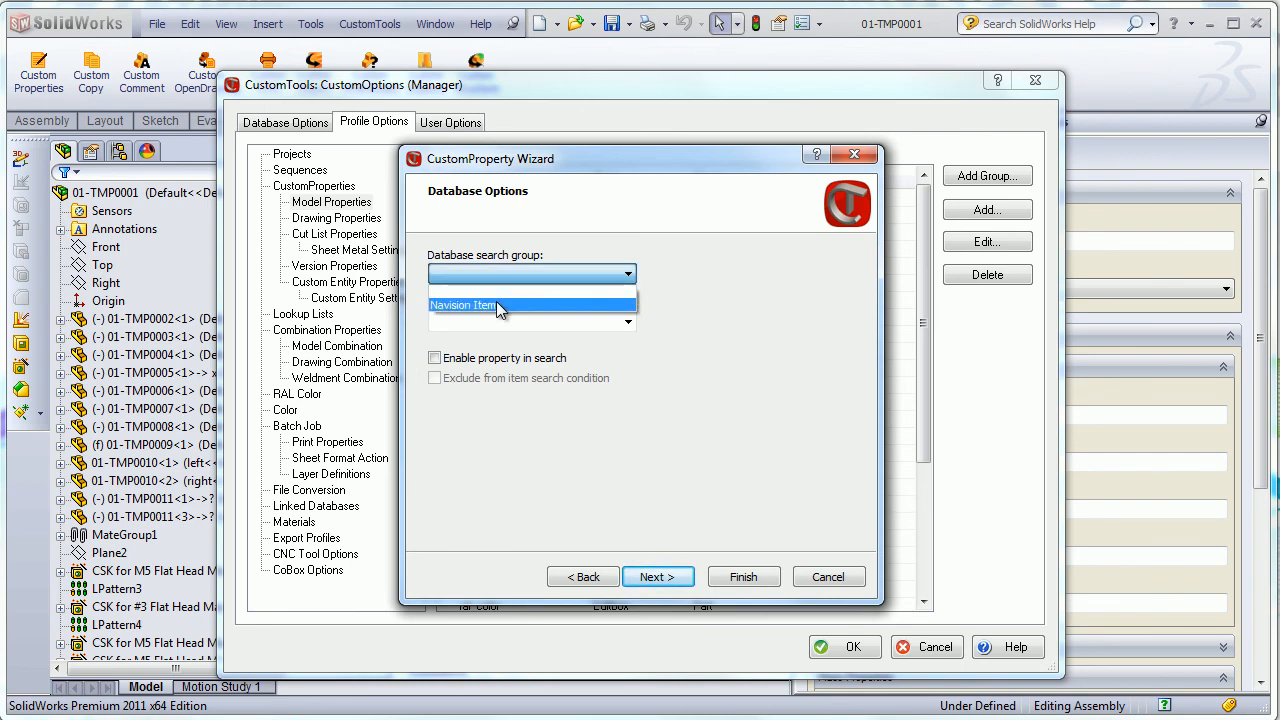
{"action": "left_click", "coordinate": [496, 305]}
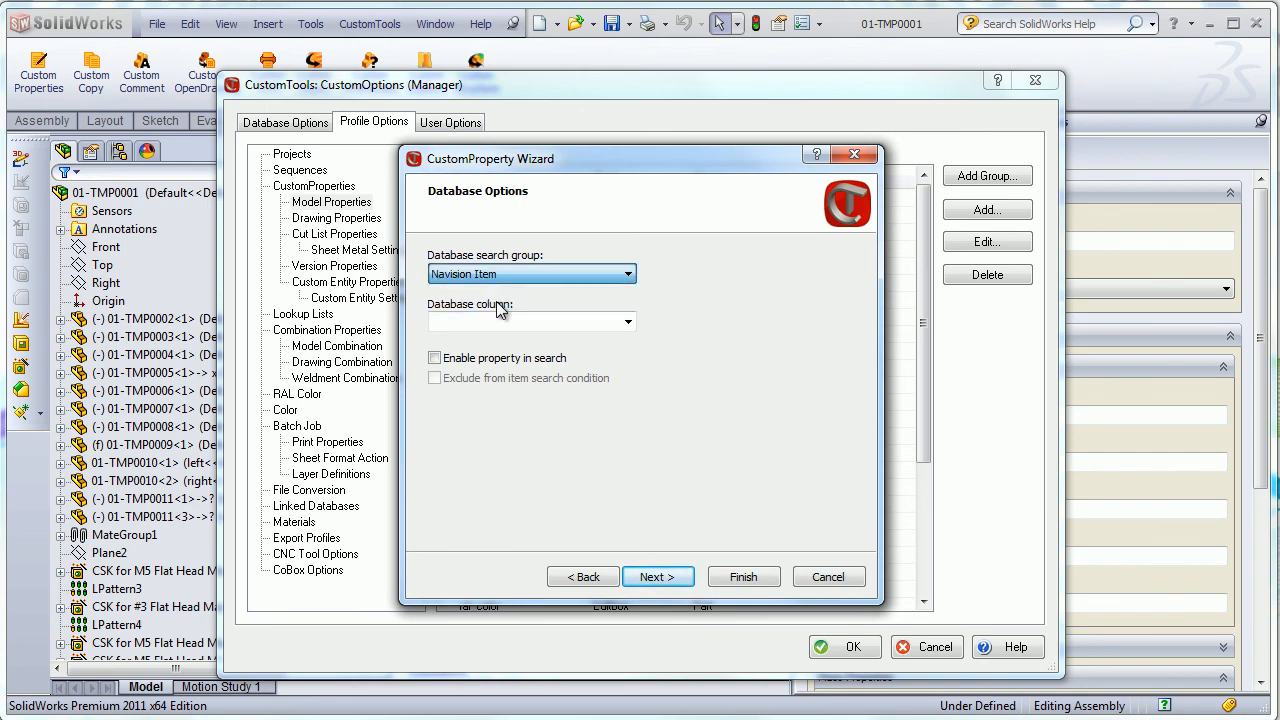
{"action": "left_click", "coordinate": [627, 322]}
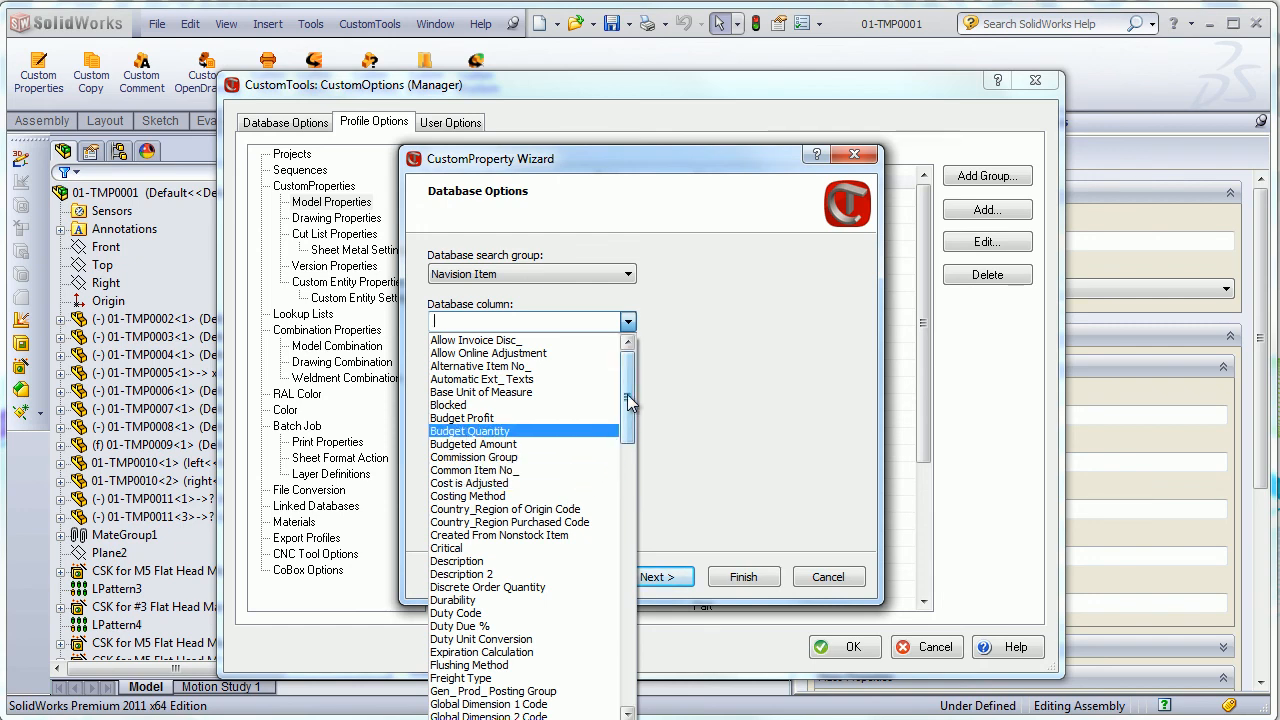
{"action": "left_click_drag", "start_coordinate": [627, 394], "coordinate": [650, 528]}
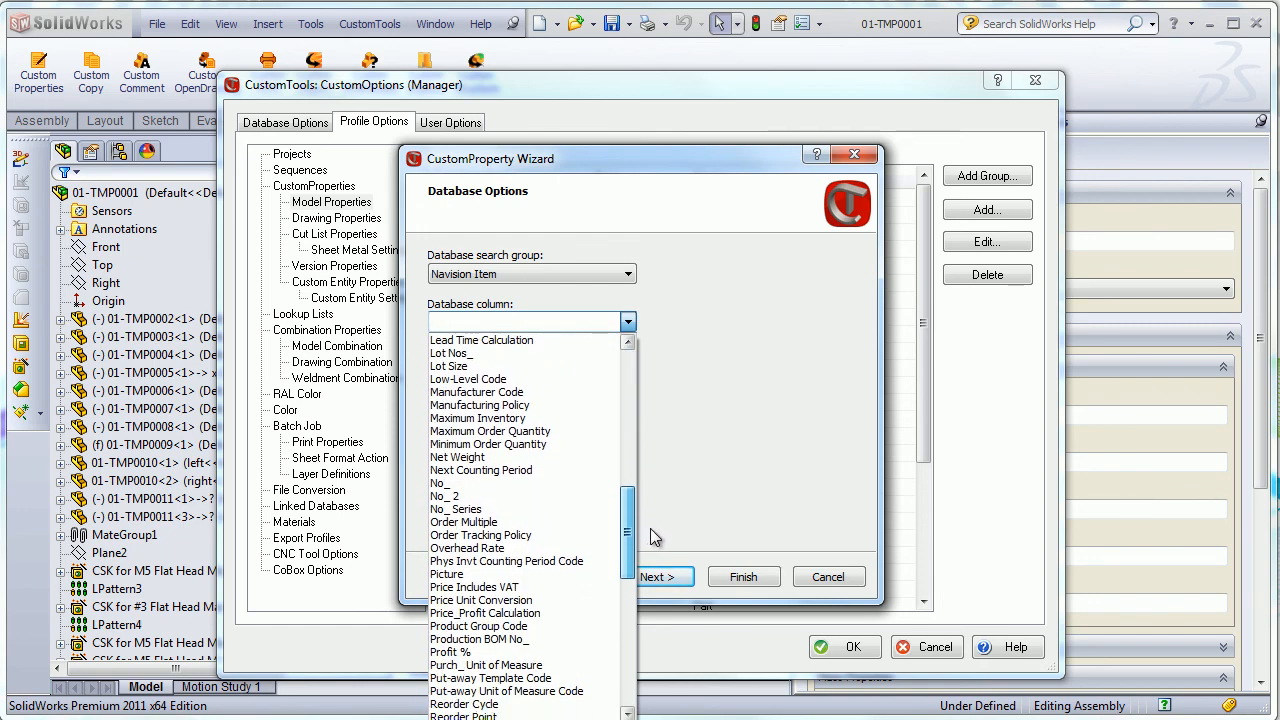
{"action": "left_click", "coordinate": [483, 484]}
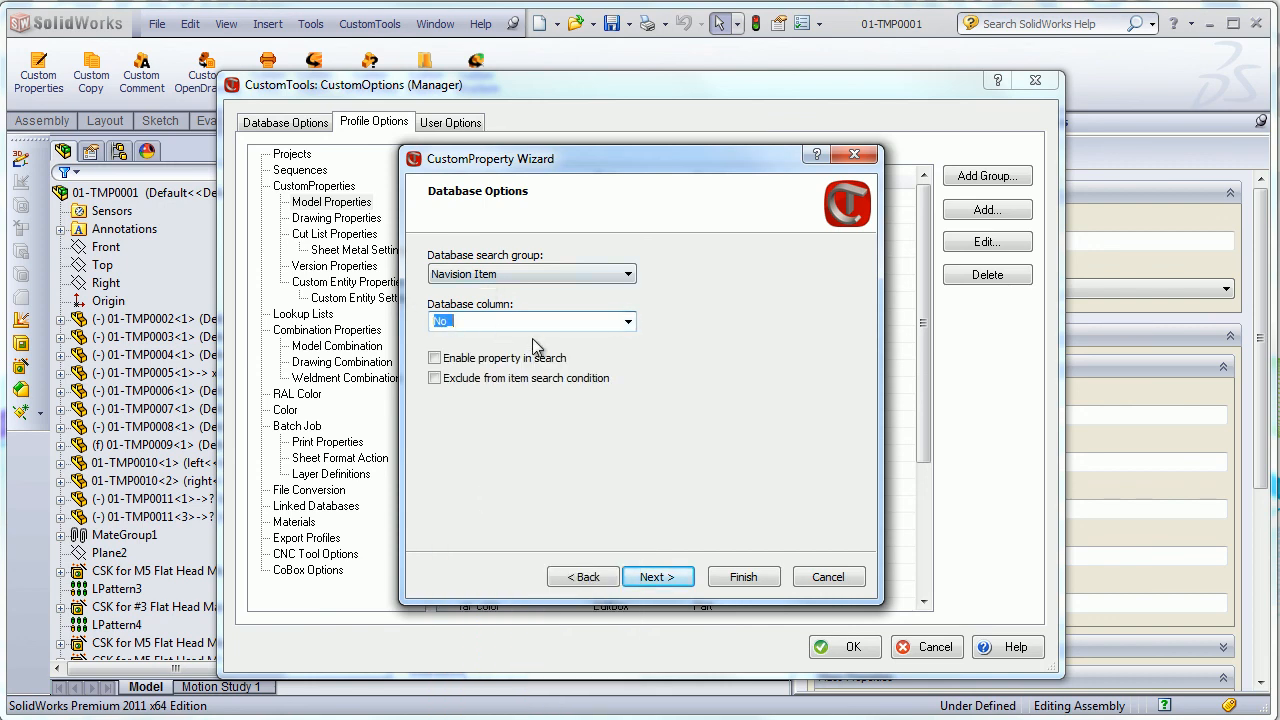
{"action": "left_click", "coordinate": [743, 577]}
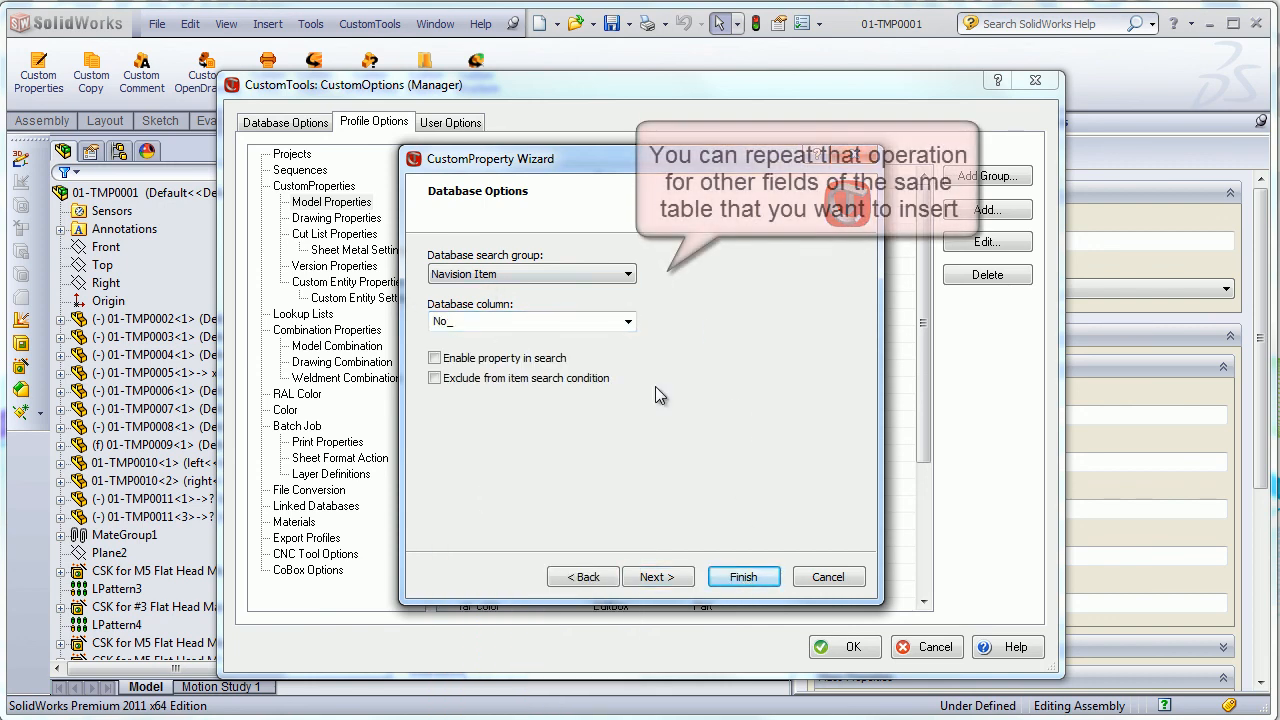